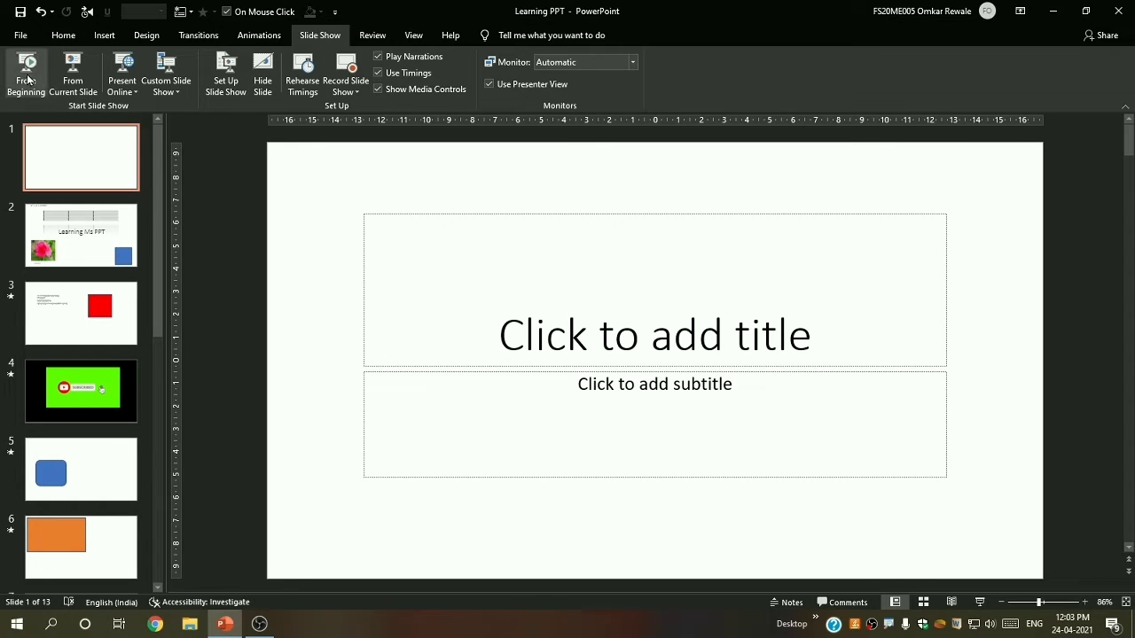
- Play the slide show from the first slide, advance one slide, then end it
{"action": "scroll", "coordinate": [112, 160], "scroll_direction": "down", "scroll_amount": 3}
{"action": "scroll", "coordinate": [105, 162], "scroll_direction": "up", "scroll_amount": 3}
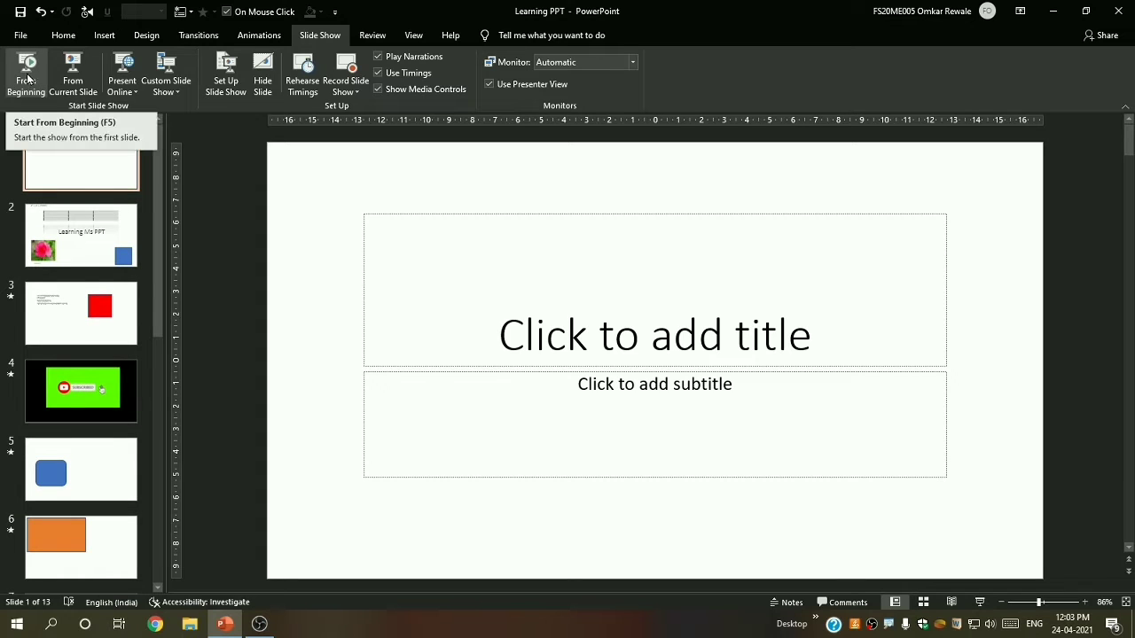
{"action": "left_click", "coordinate": [27, 80]}
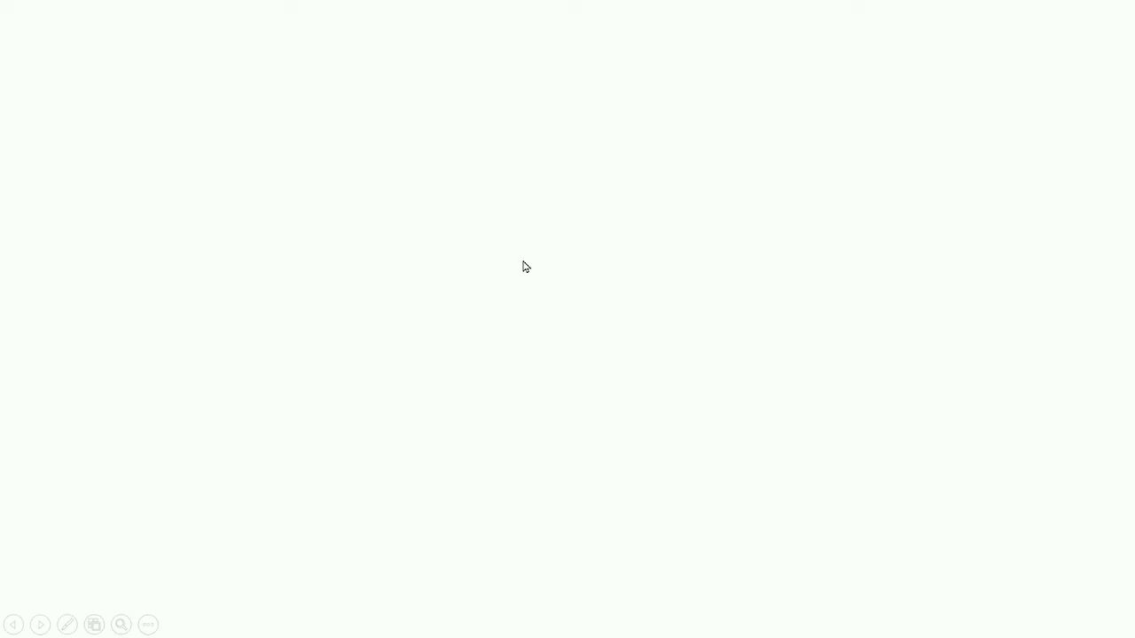
{"action": "left_click", "coordinate": [524, 266]}
{"action": "key", "text": "Escape"}
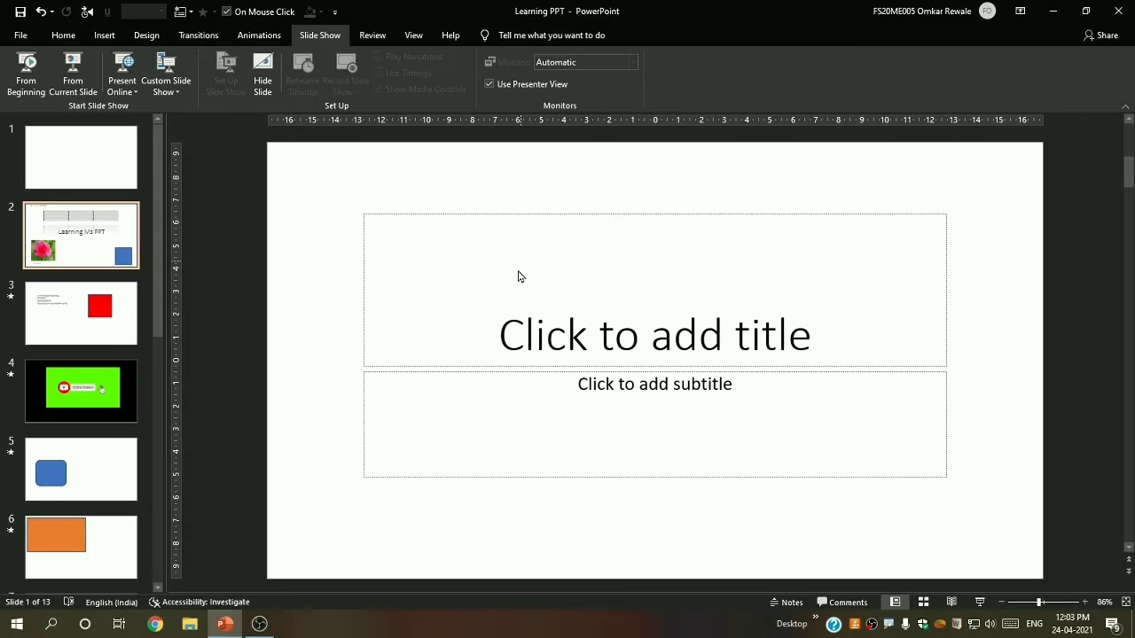
- Title slide 1 'ABC' and preview it full screen from the beginning
{"action": "left_click", "coordinate": [25, 152]}
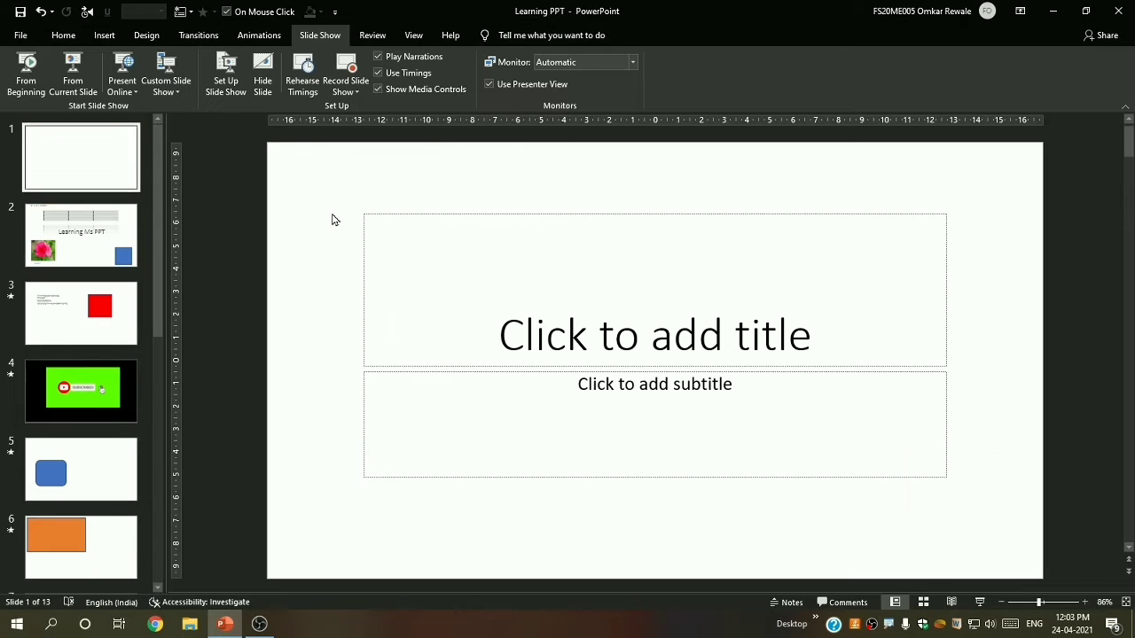
{"action": "left_click", "coordinate": [574, 341]}
{"action": "type", "text": "A"}
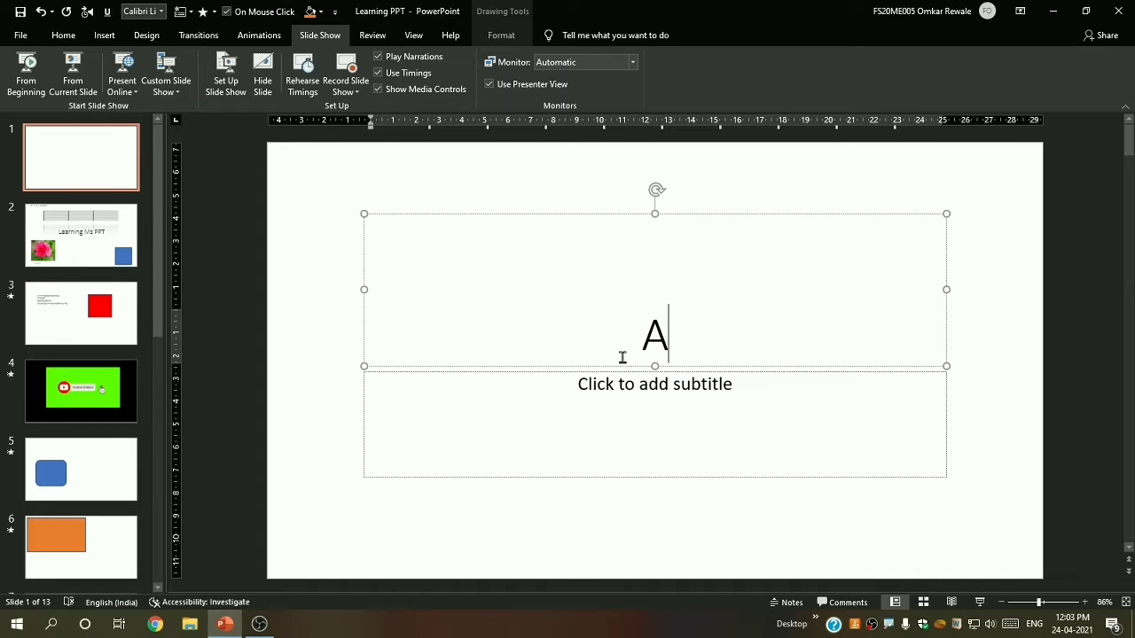
{"action": "type", "text": "BC"}
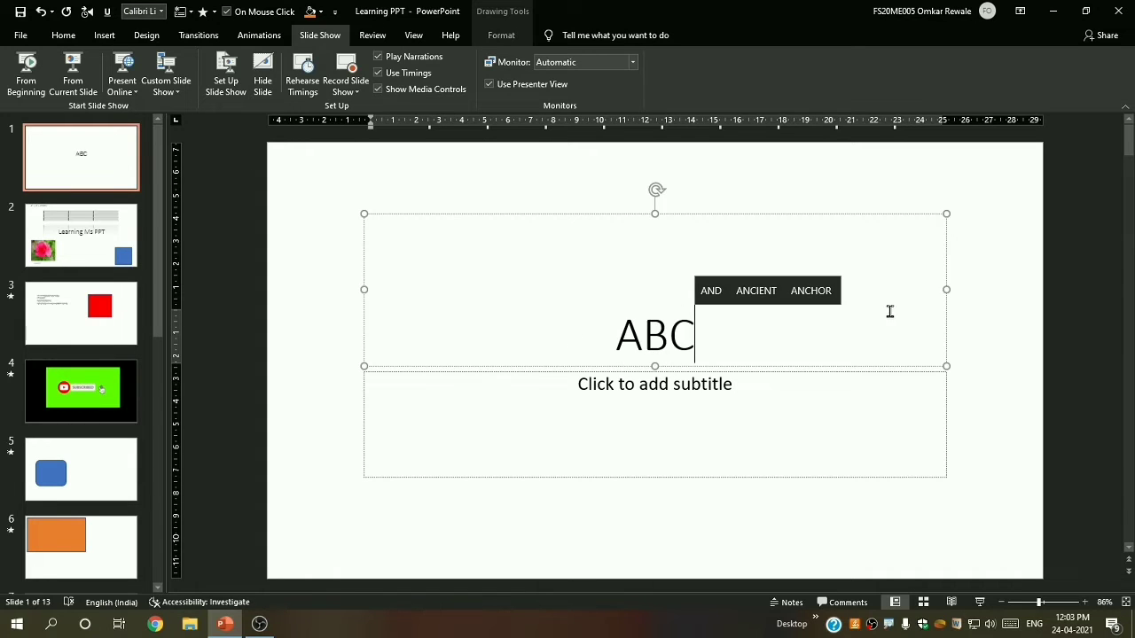
{"action": "left_click", "coordinate": [1009, 400]}
{"action": "left_click", "coordinate": [27, 66]}
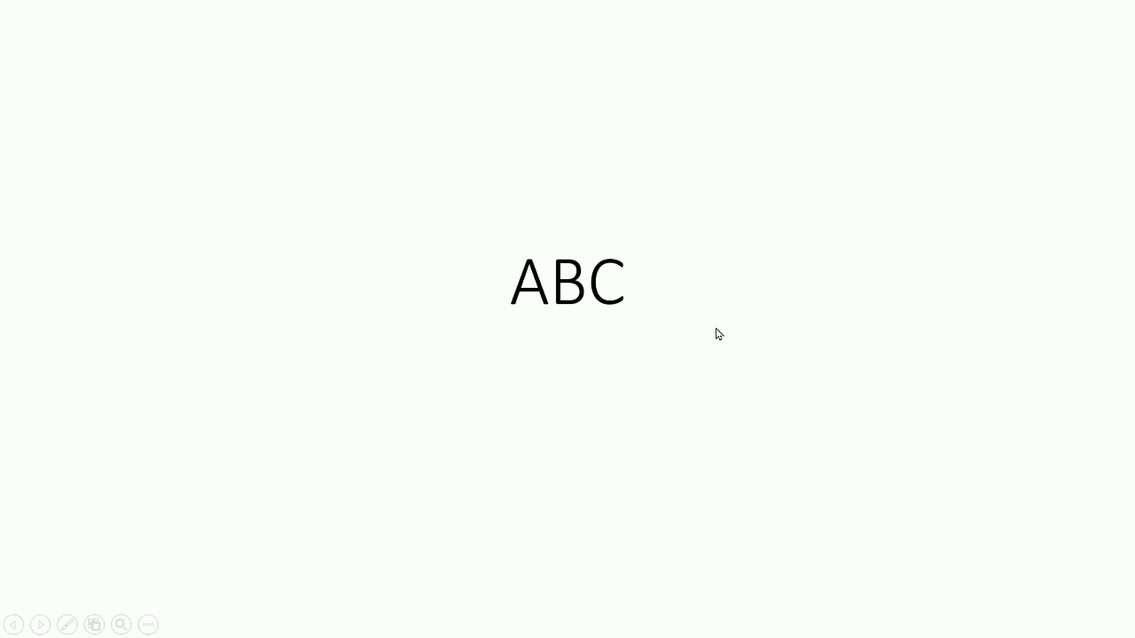
{"action": "key", "text": "Escape"}
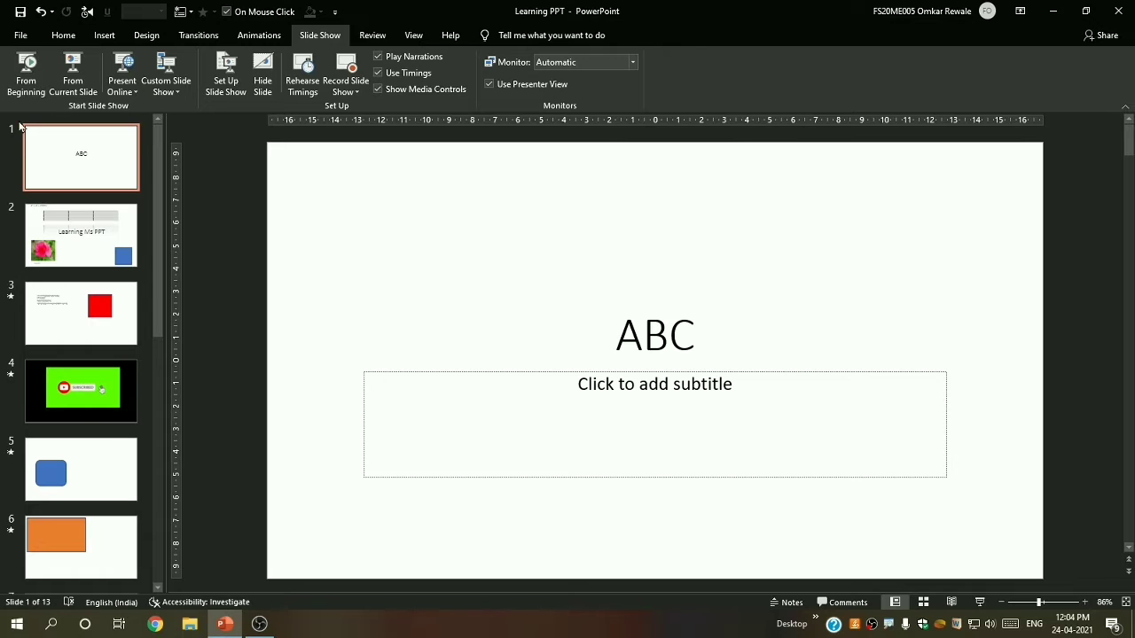
{"action": "scroll", "coordinate": [51, 307], "scroll_direction": "down", "scroll_amount": 3}
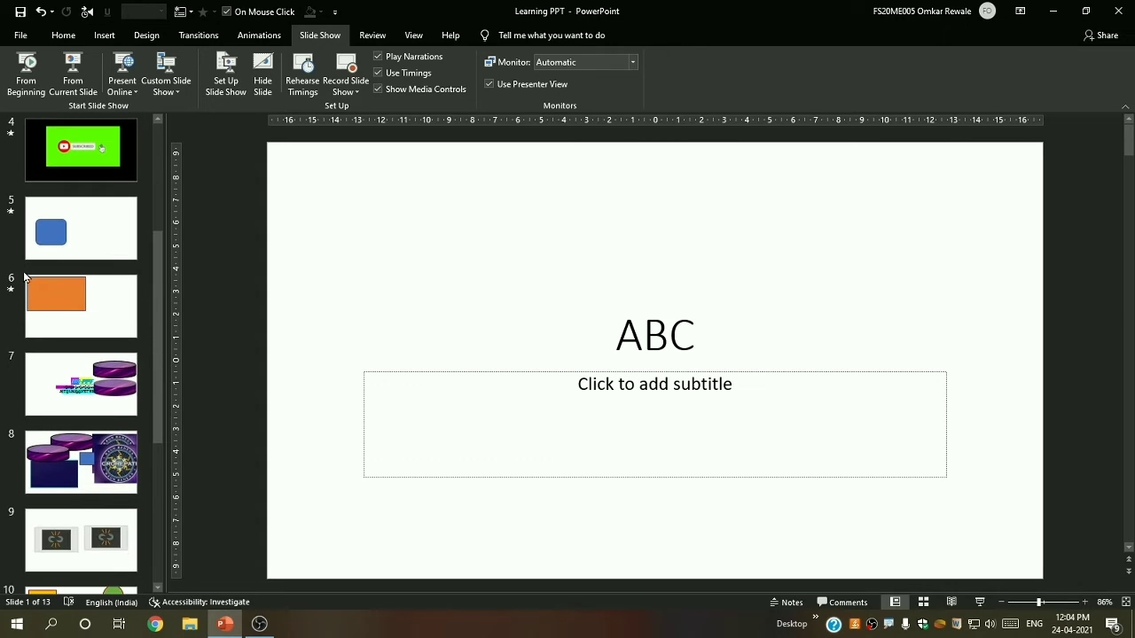
{"action": "left_click", "coordinate": [50, 282]}
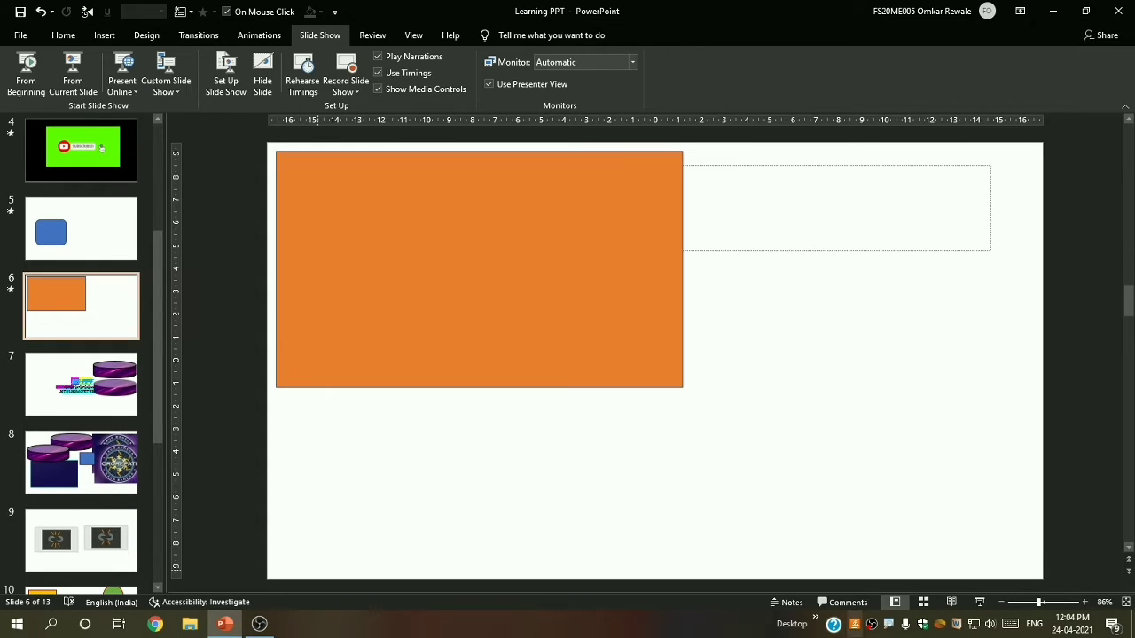
{"action": "left_click", "coordinate": [981, 603]}
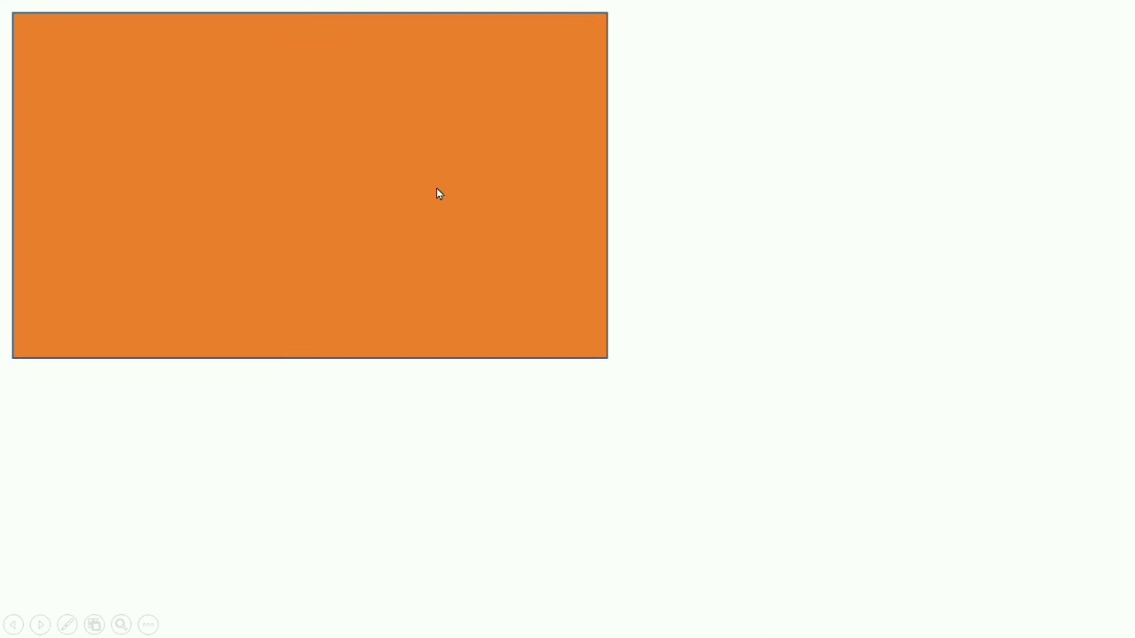
{"action": "key", "text": "Escape"}
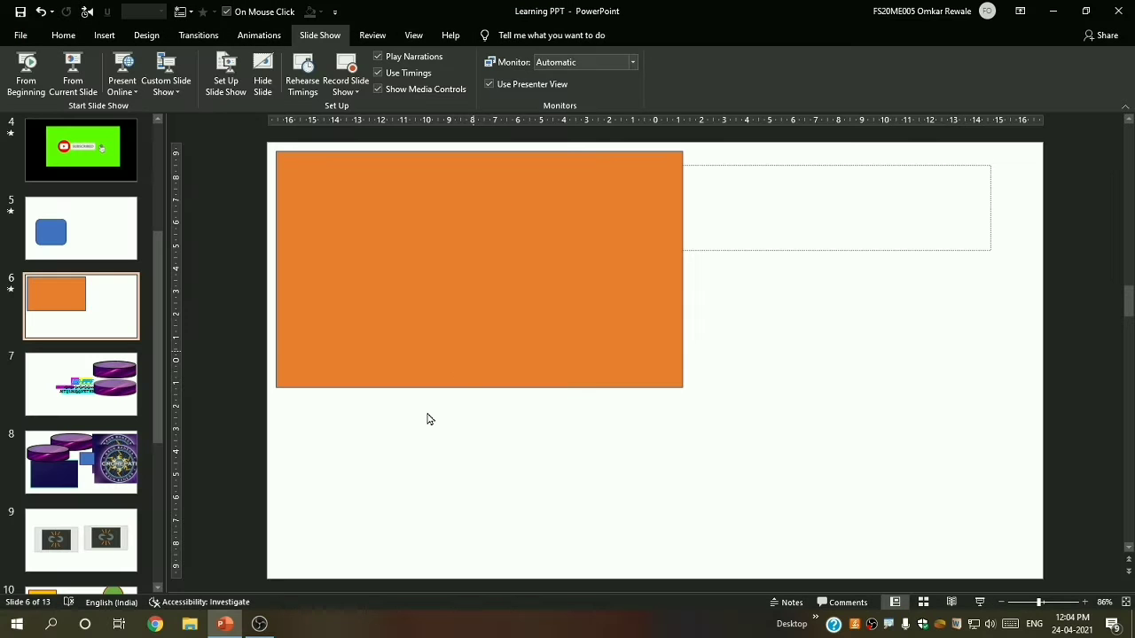
{"action": "left_click", "coordinate": [88, 85]}
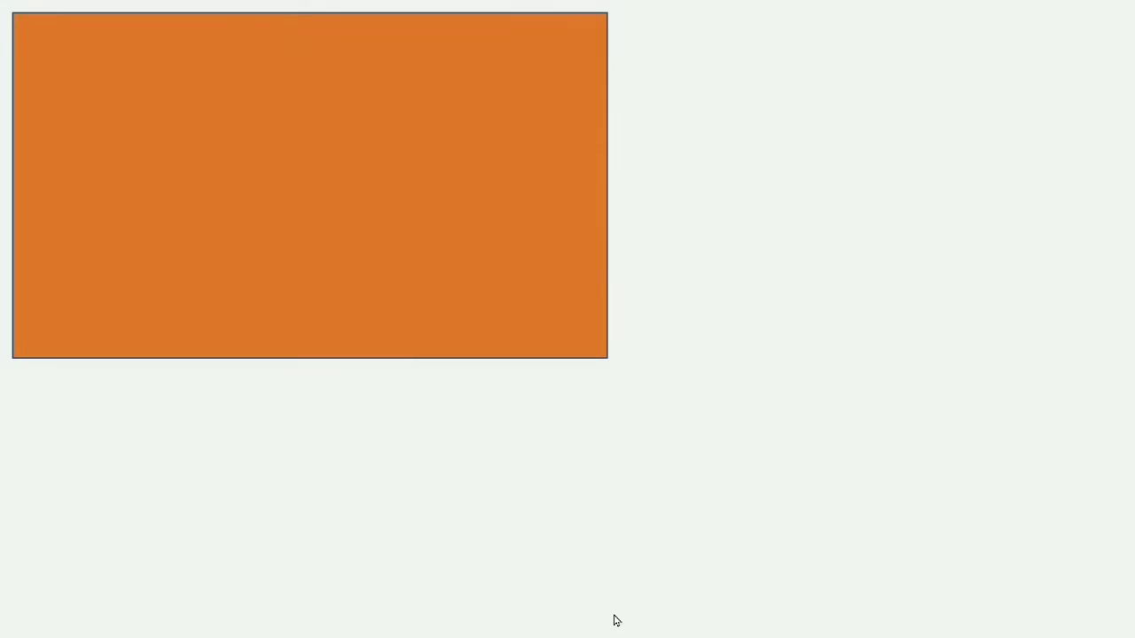
{"action": "key", "text": "Escape"}
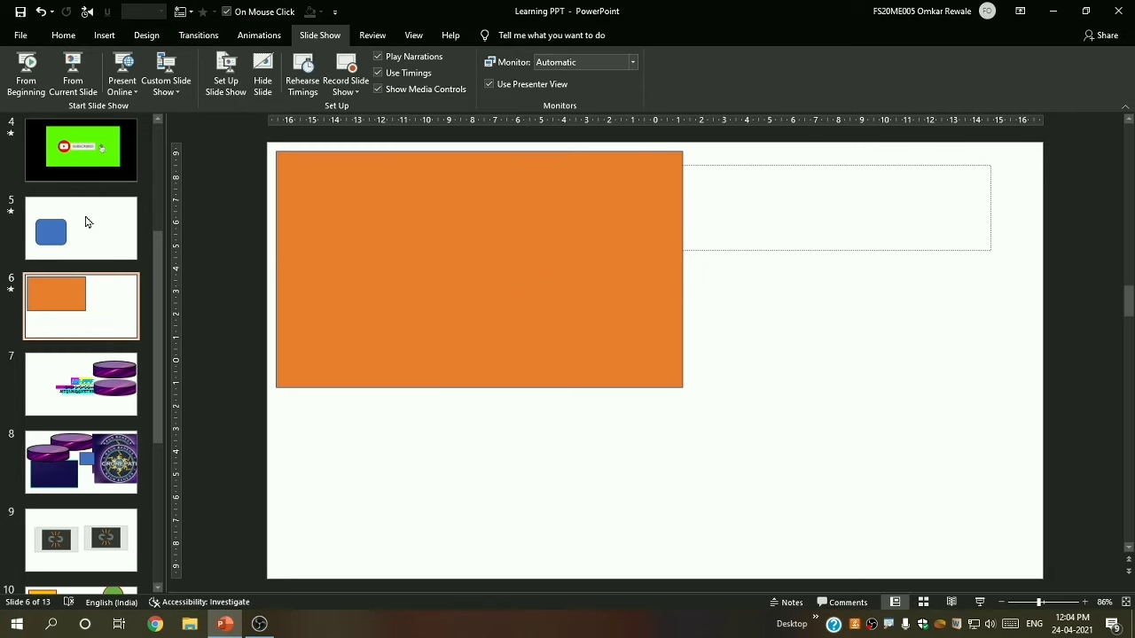
{"action": "left_click", "coordinate": [27, 71]}
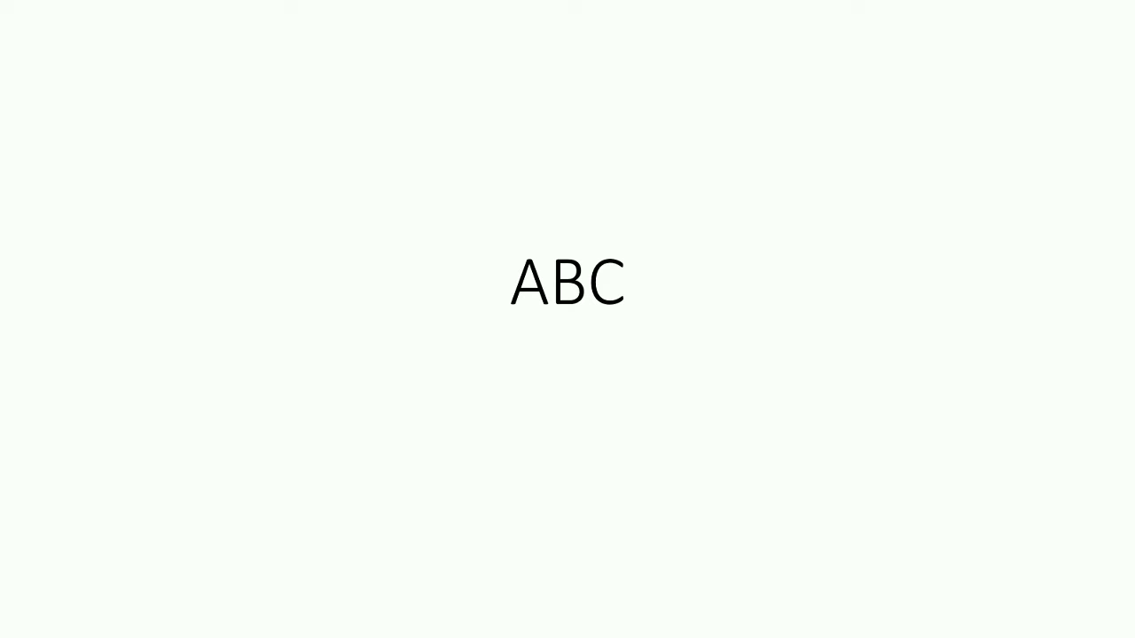
{"action": "key", "text": "Escape"}
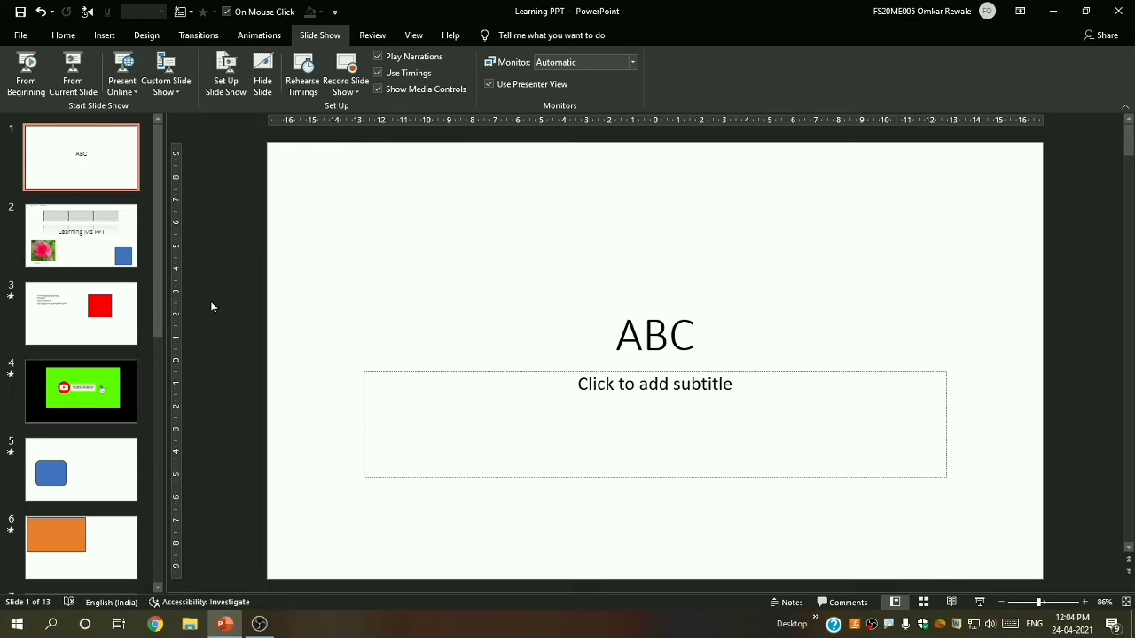
{"action": "left_click", "coordinate": [121, 88]}
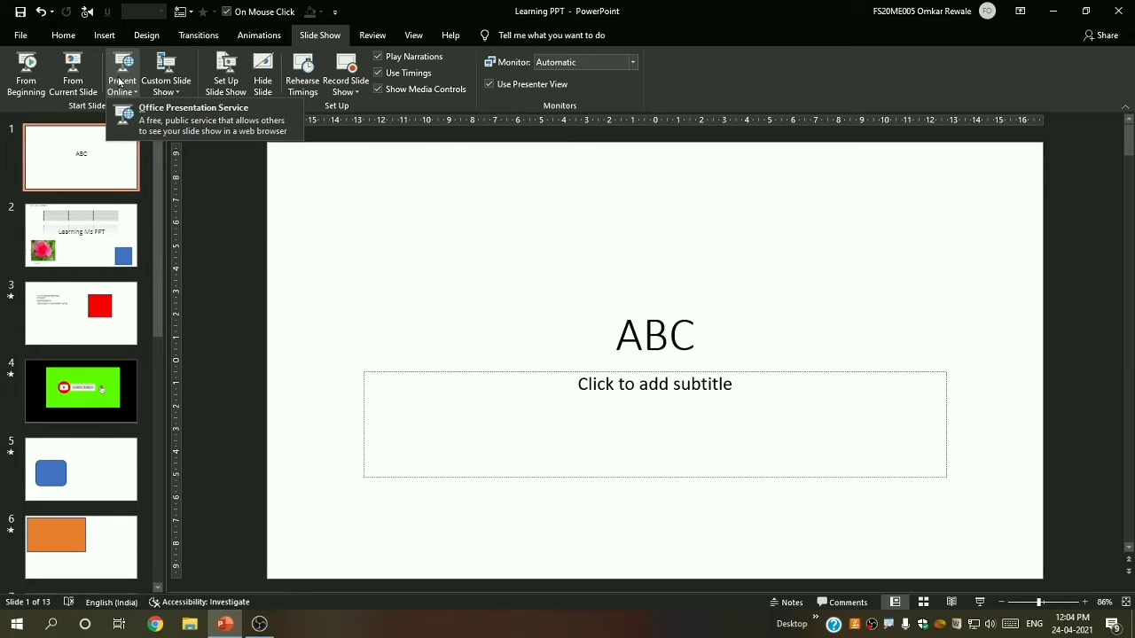
{"action": "left_click", "coordinate": [153, 126]}
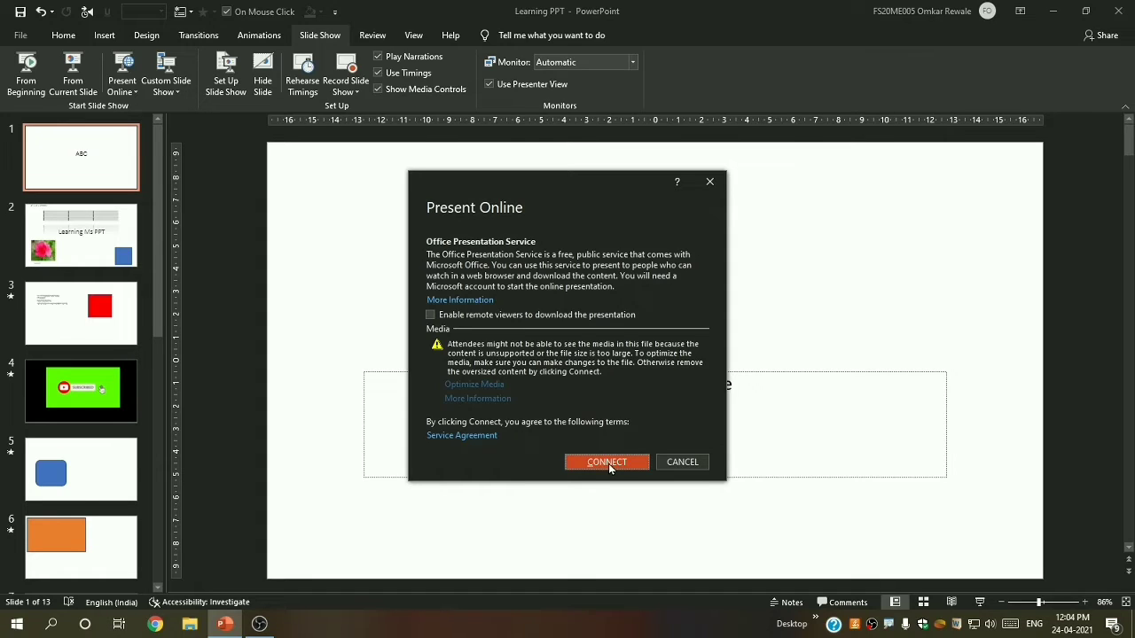
{"action": "left_click", "coordinate": [681, 464]}
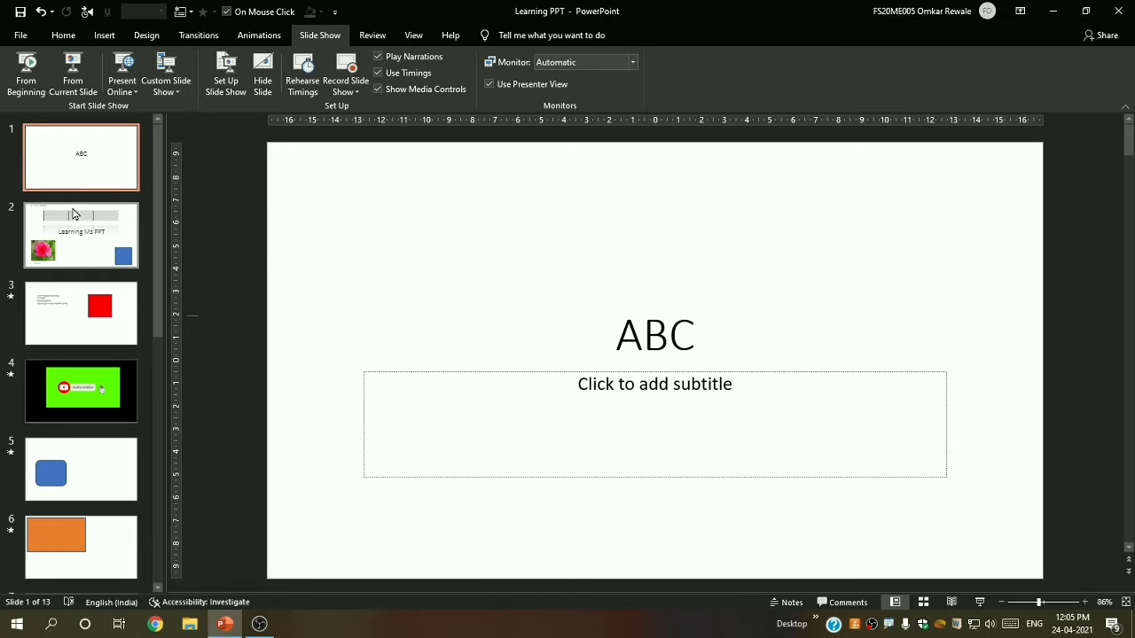
- Scroll through the thumbnail pane and open slide 2
{"action": "scroll", "coordinate": [52, 190], "scroll_direction": "down", "scroll_amount": 3}
{"action": "scroll", "coordinate": [52, 190], "scroll_direction": "up", "scroll_amount": 3}
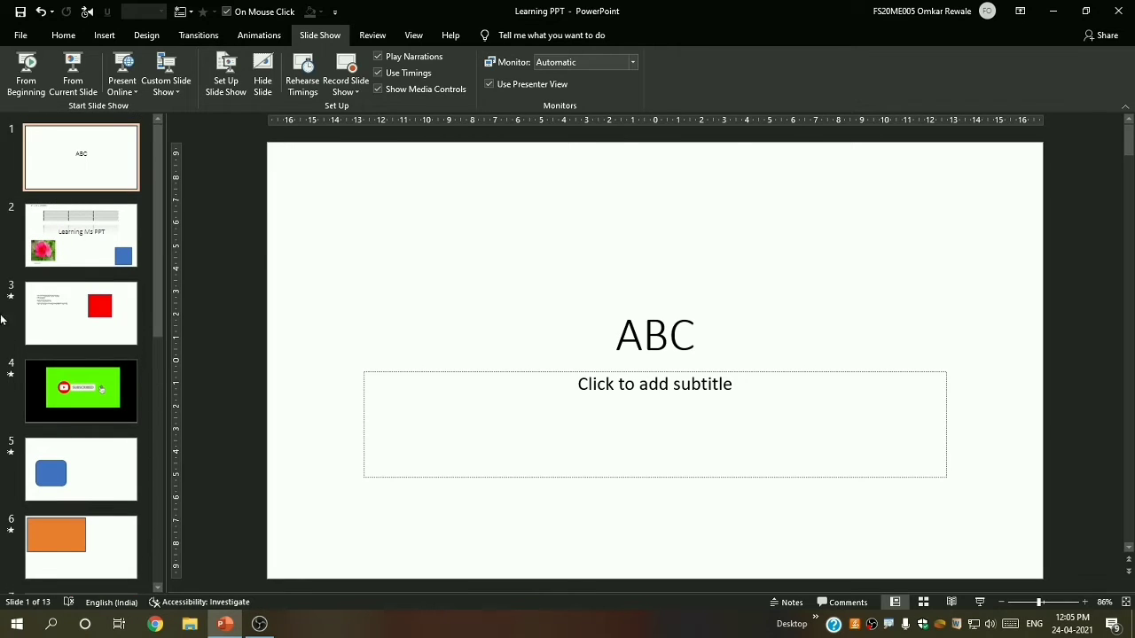
{"action": "scroll", "coordinate": [14, 399], "scroll_direction": "down", "scroll_amount": 10}
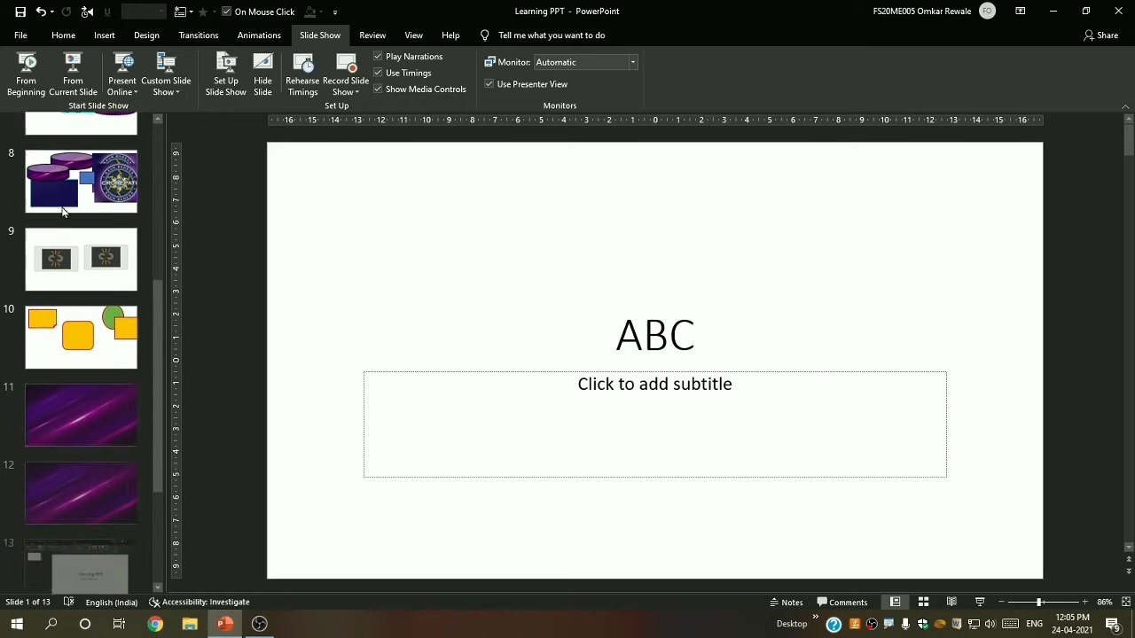
{"action": "scroll", "coordinate": [53, 482], "scroll_direction": "up", "scroll_amount": 9}
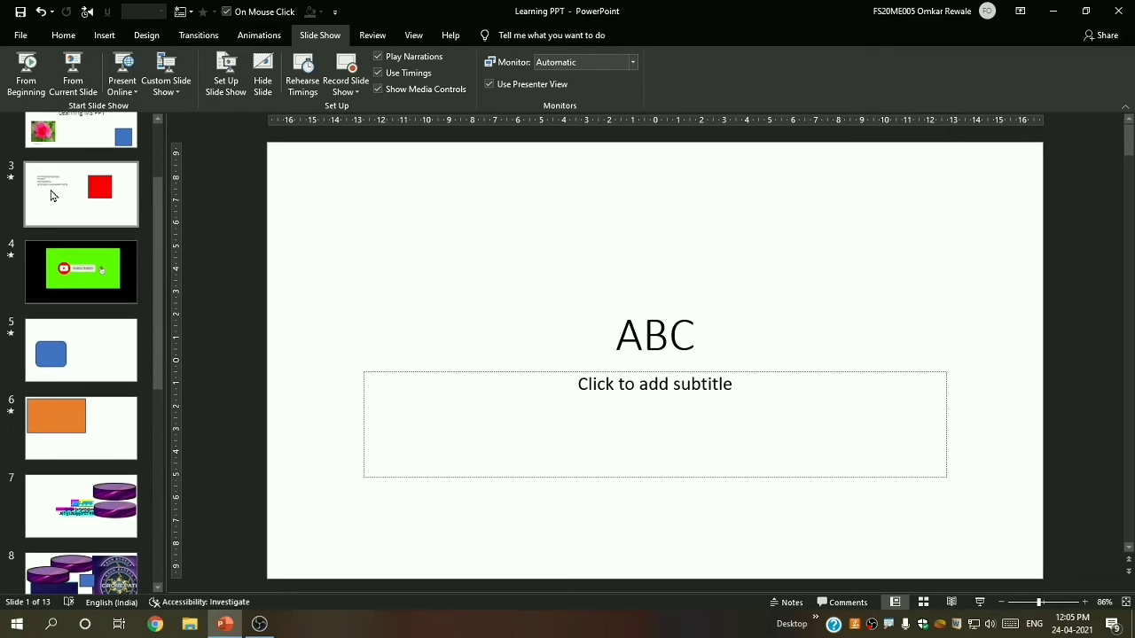
{"action": "scroll", "coordinate": [51, 192], "scroll_direction": "down", "scroll_amount": 8}
{"action": "scroll", "coordinate": [33, 220], "scroll_direction": "up", "scroll_amount": 9}
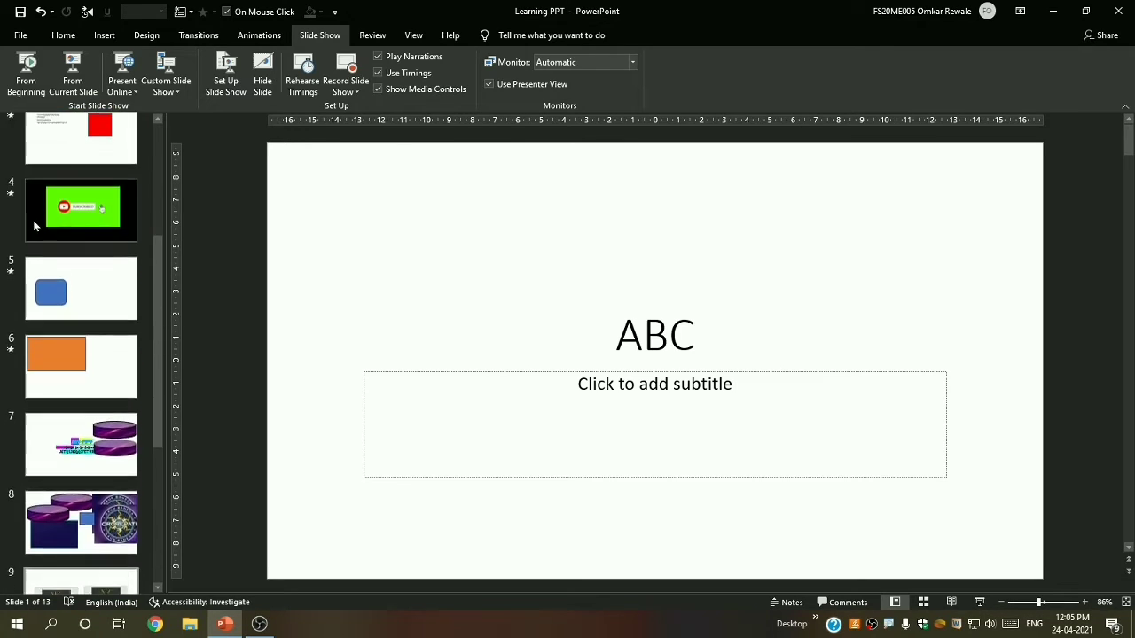
{"action": "left_click", "coordinate": [35, 226]}
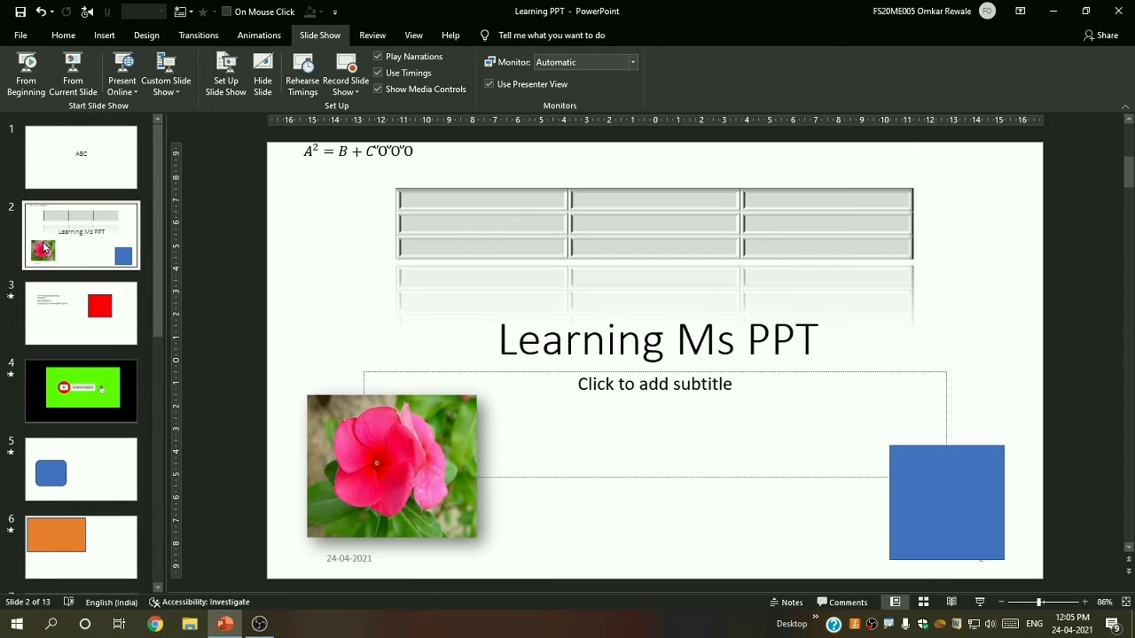
- Switch between slides 4 and 2, settling on slide 4 with the SUBSCRIBED clip
{"action": "scroll", "coordinate": [69, 294], "scroll_direction": "down", "scroll_amount": 1}
{"action": "scroll", "coordinate": [71, 293], "scroll_direction": "down", "scroll_amount": 1}
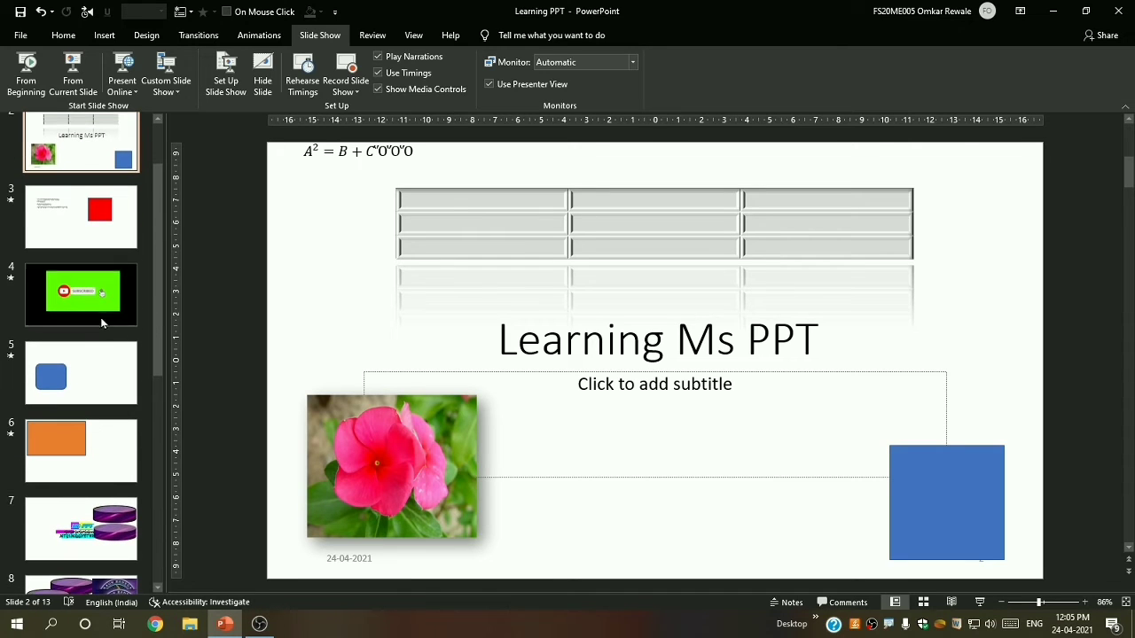
{"action": "left_click", "coordinate": [35, 292]}
{"action": "scroll", "coordinate": [53, 266], "scroll_direction": "up", "scroll_amount": 3}
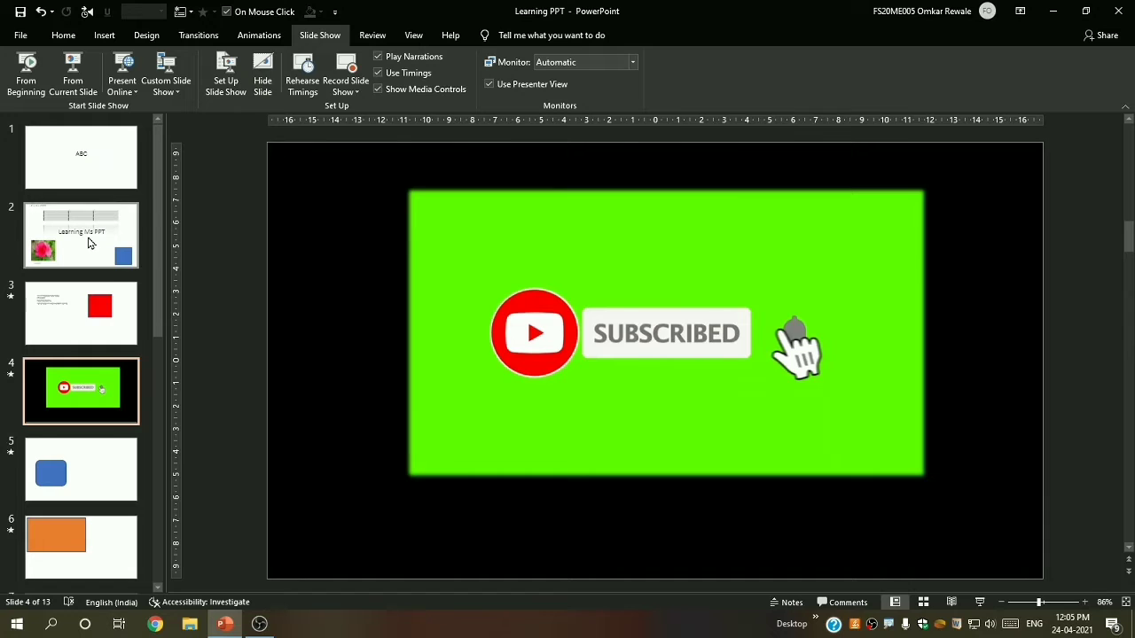
{"action": "left_click", "coordinate": [87, 242]}
{"action": "left_click", "coordinate": [73, 363]}
{"action": "scroll", "coordinate": [81, 266], "scroll_direction": "down", "scroll_amount": 5}
{"action": "scroll", "coordinate": [90, 438], "scroll_direction": "up", "scroll_amount": 4}
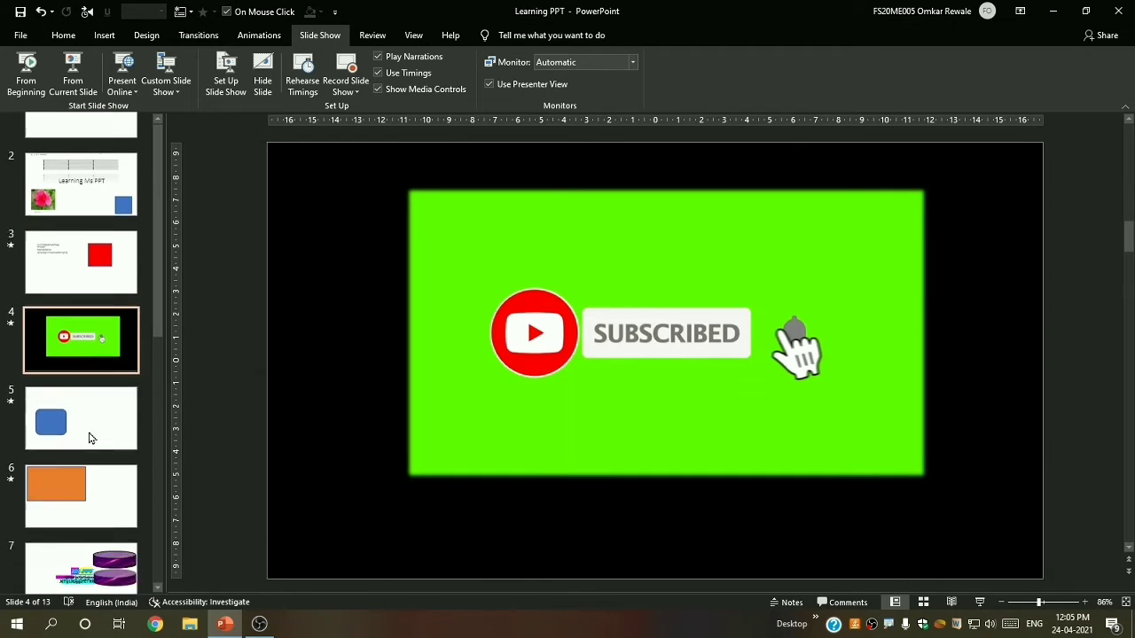
{"action": "scroll", "coordinate": [89, 438], "scroll_direction": "down", "scroll_amount": 3}
{"action": "scroll", "coordinate": [89, 438], "scroll_direction": "up", "scroll_amount": 4}
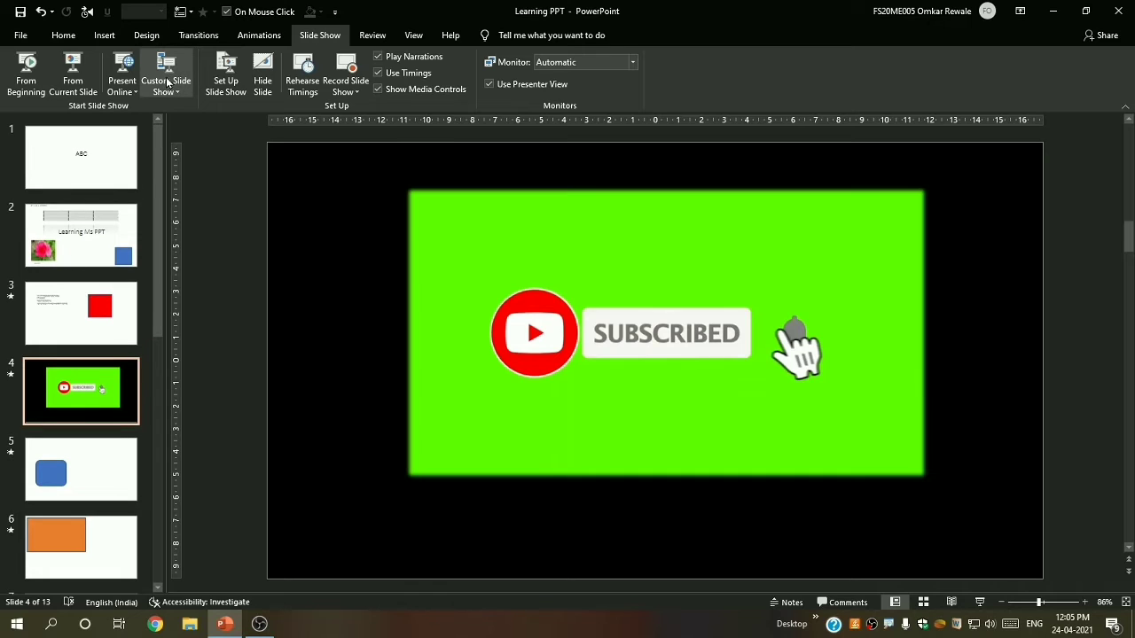
- From Custom Slide Show > Custom Shows, begin defining a new show, Custom Show 1
{"action": "left_click", "coordinate": [167, 82]}
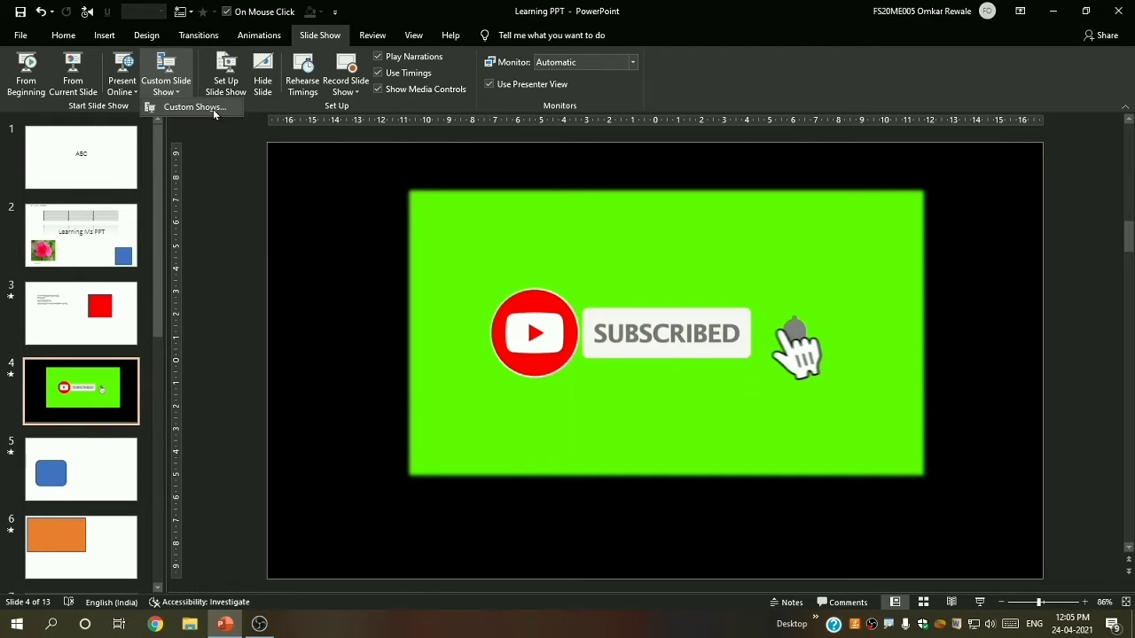
{"action": "left_click", "coordinate": [215, 112]}
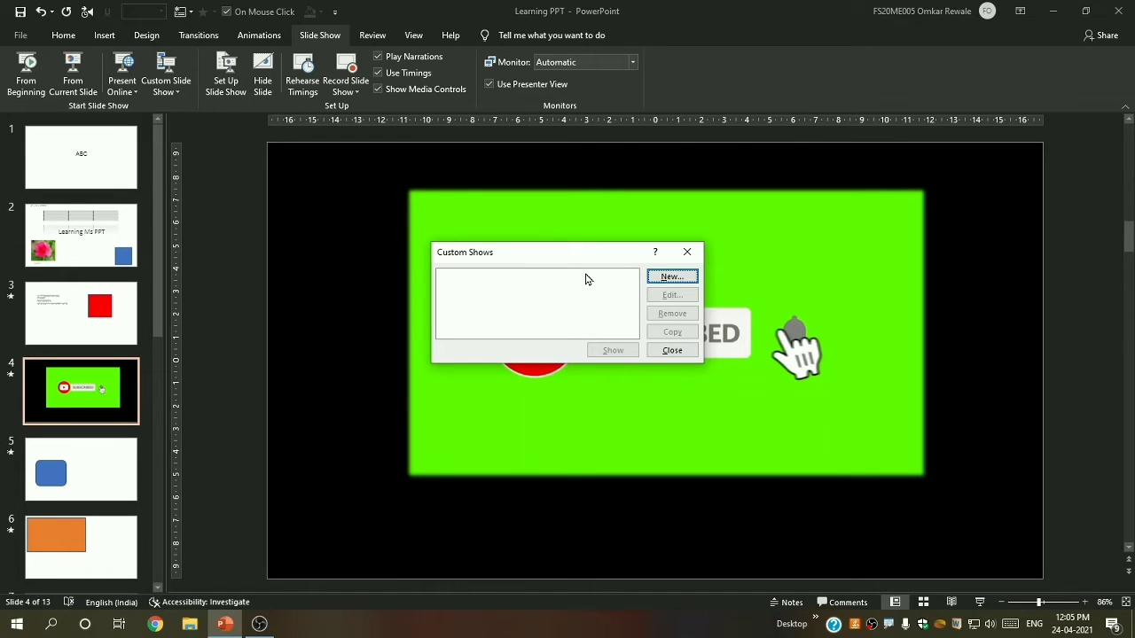
{"action": "left_click", "coordinate": [670, 277]}
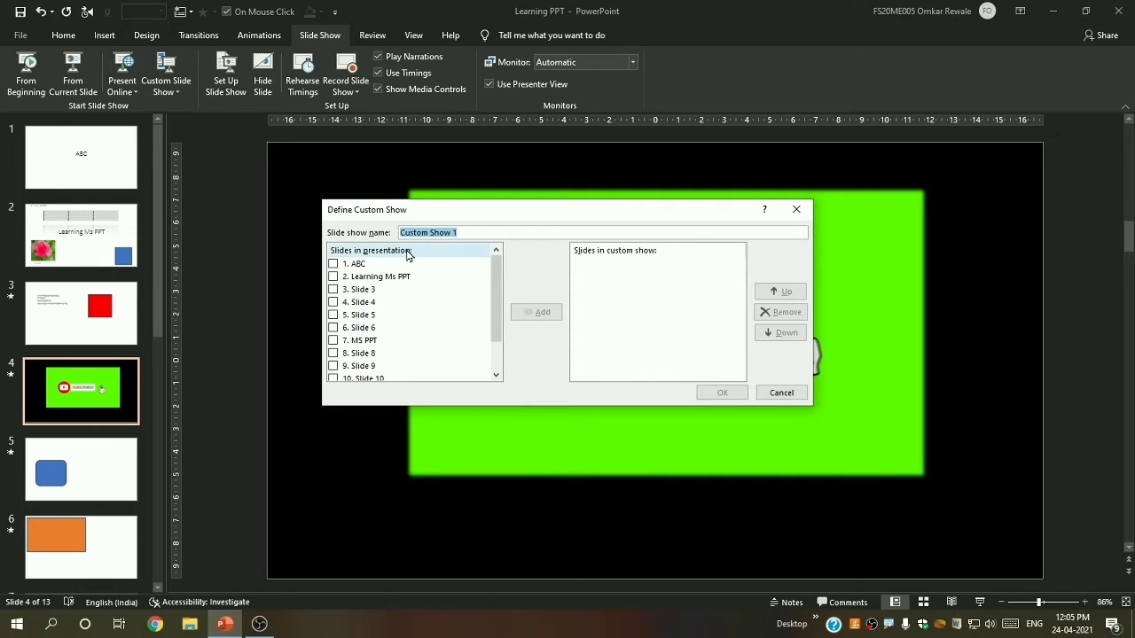
- Tick ABC, Slide 3 and Slides 5–8 in the Slides in presentation list
{"action": "scroll", "coordinate": [376, 333], "scroll_direction": "down", "scroll_amount": 1}
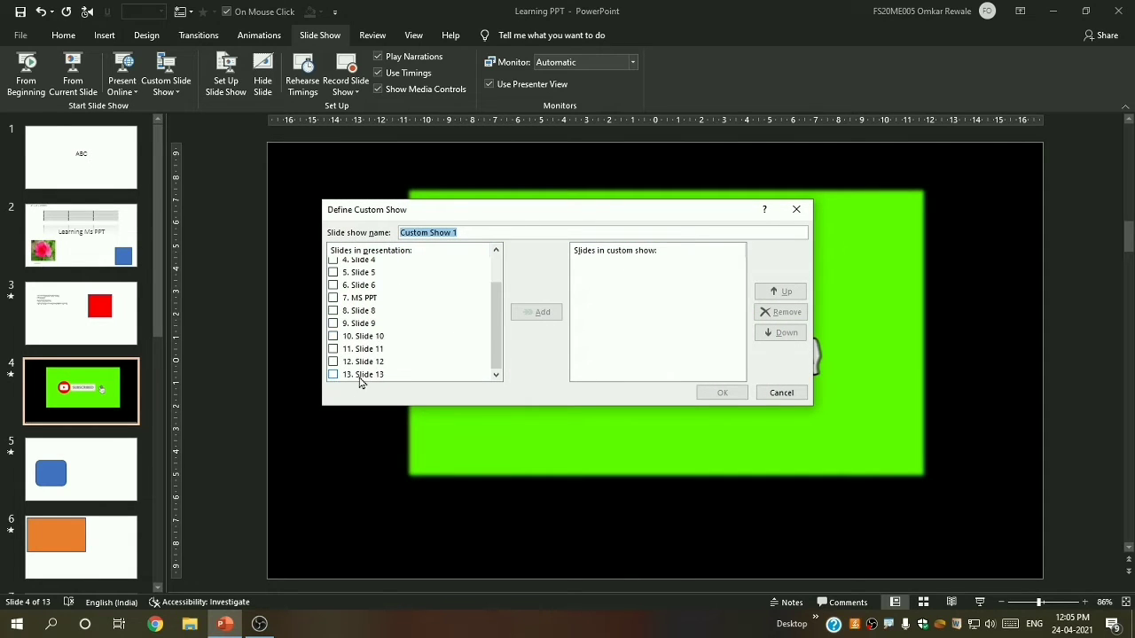
{"action": "scroll", "coordinate": [344, 279], "scroll_direction": "up", "scroll_amount": 1}
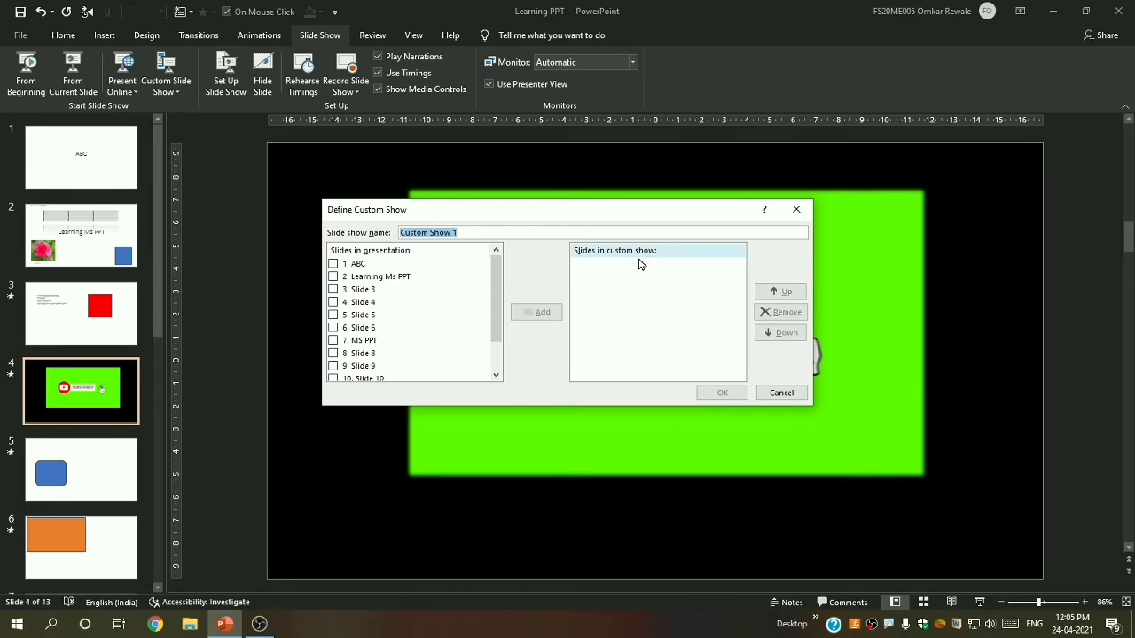
{"action": "left_click", "coordinate": [334, 264]}
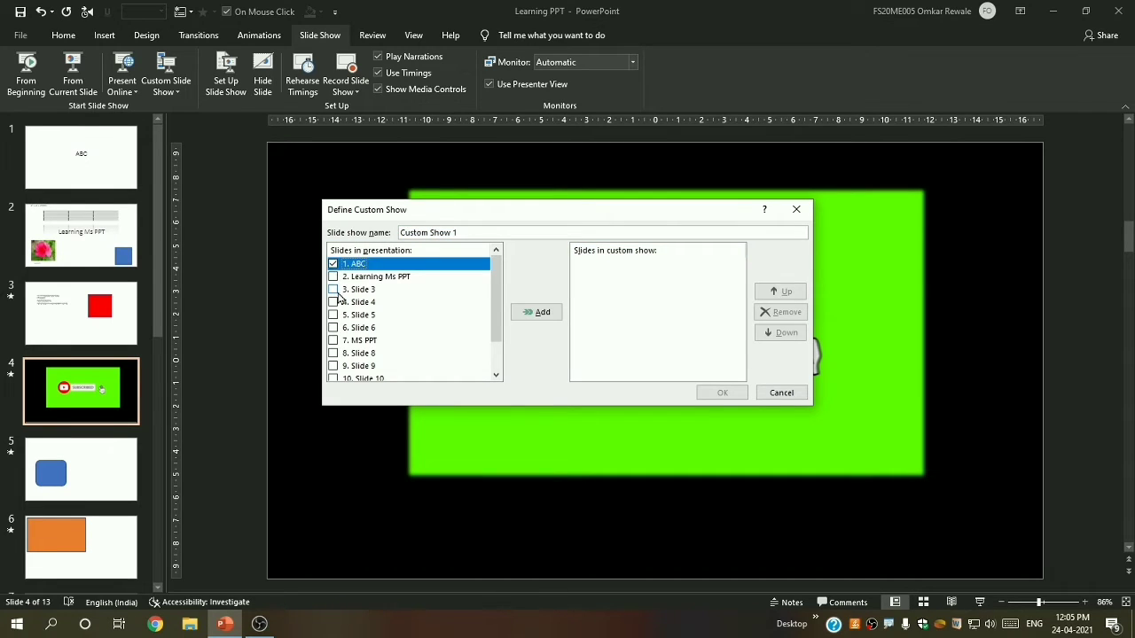
{"action": "left_click", "coordinate": [334, 290]}
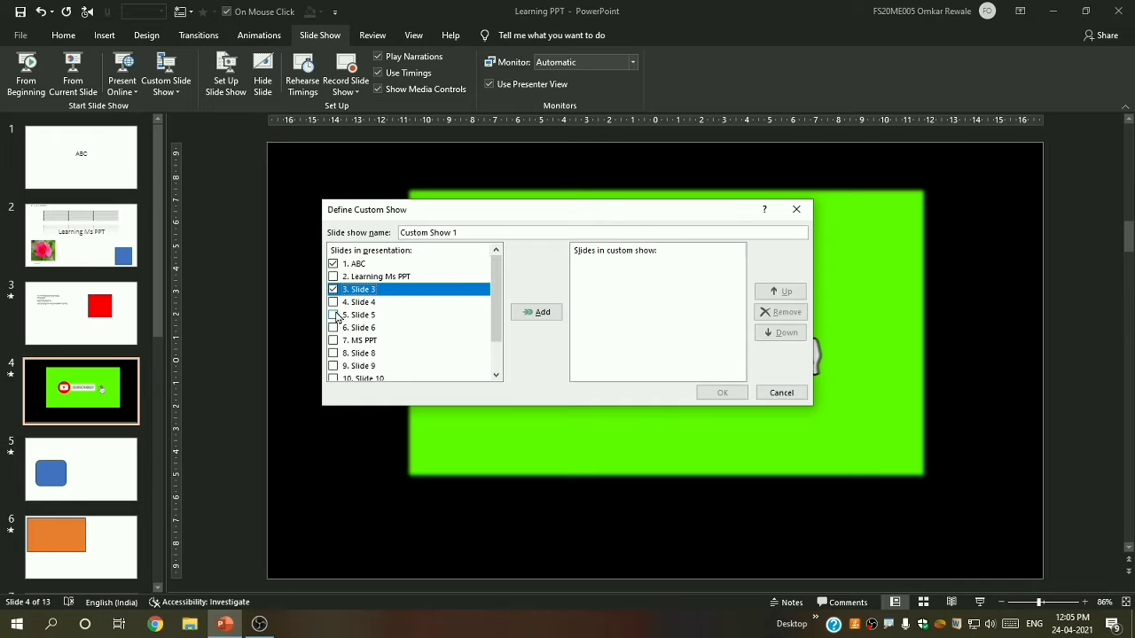
{"action": "left_click", "coordinate": [333, 316]}
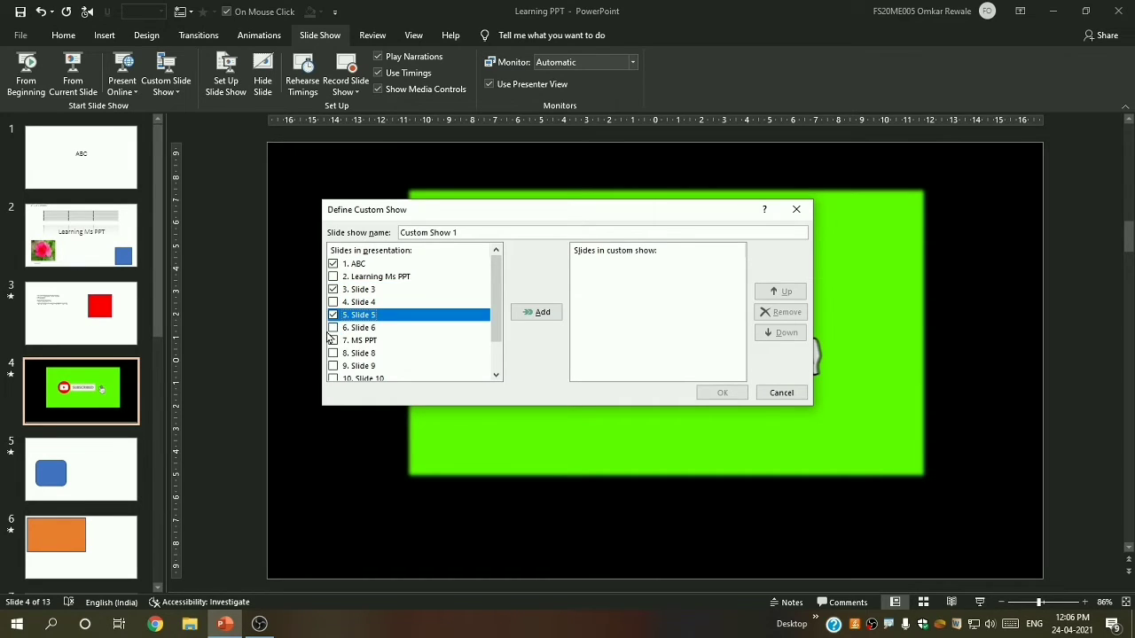
{"action": "left_click", "coordinate": [334, 328]}
{"action": "left_click", "coordinate": [333, 341]}
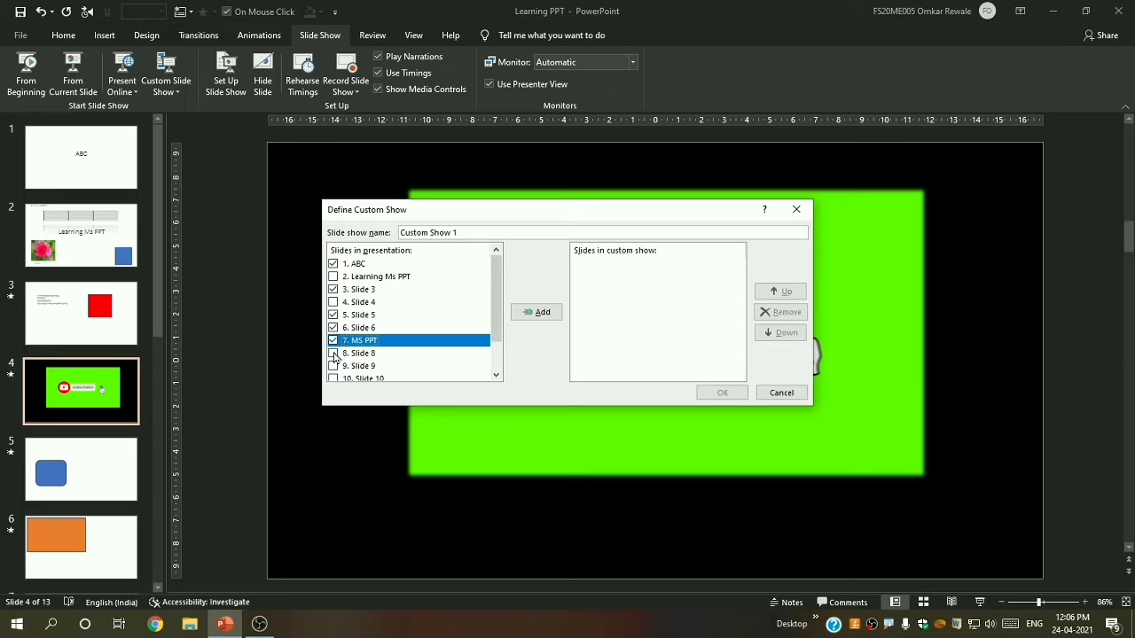
{"action": "left_click", "coordinate": [333, 353]}
- Tick Slides 9–13 and add all ticked slides to Custom Show 1
{"action": "scroll", "coordinate": [335, 341], "scroll_direction": "down", "scroll_amount": 1}
{"action": "left_click", "coordinate": [334, 323]}
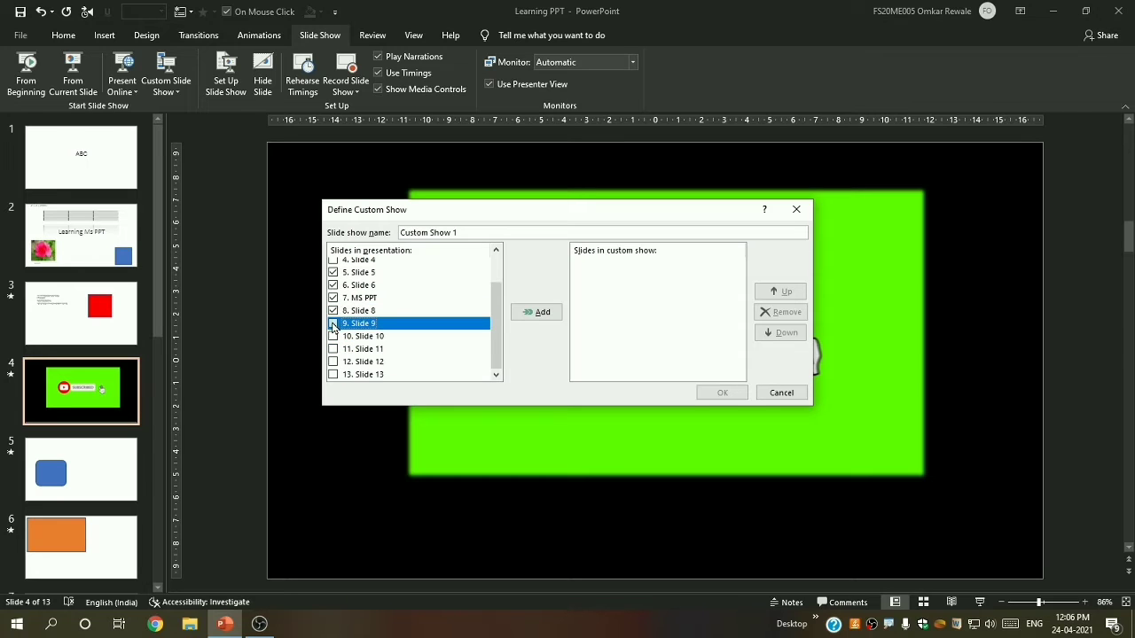
{"action": "left_click", "coordinate": [333, 336]}
{"action": "left_click", "coordinate": [333, 349]}
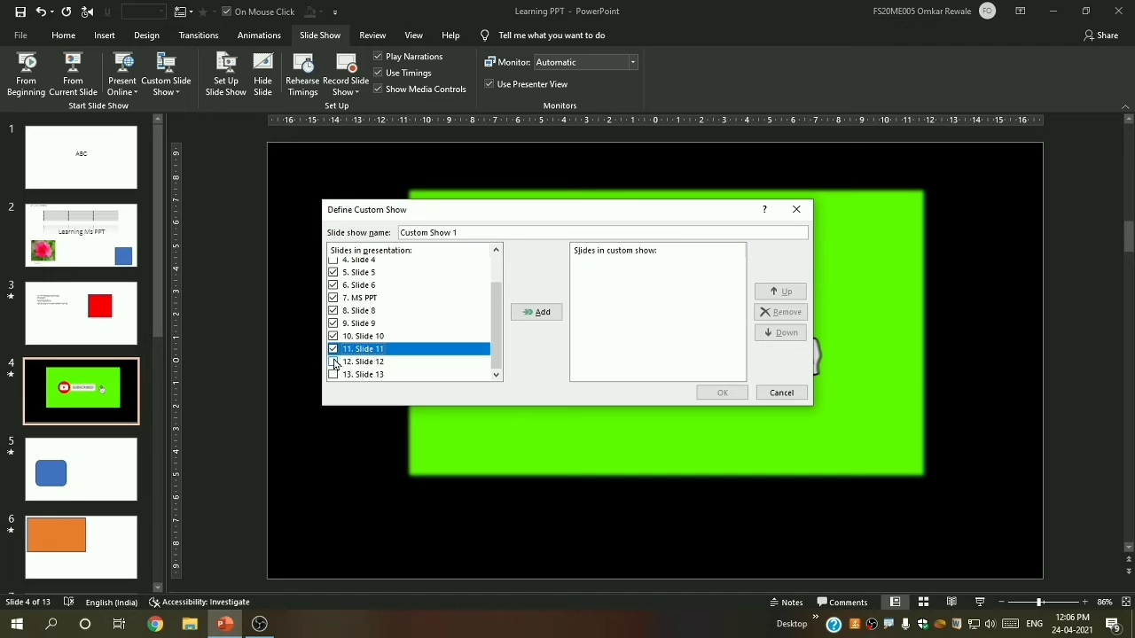
{"action": "left_click", "coordinate": [333, 362]}
{"action": "left_click", "coordinate": [333, 375]}
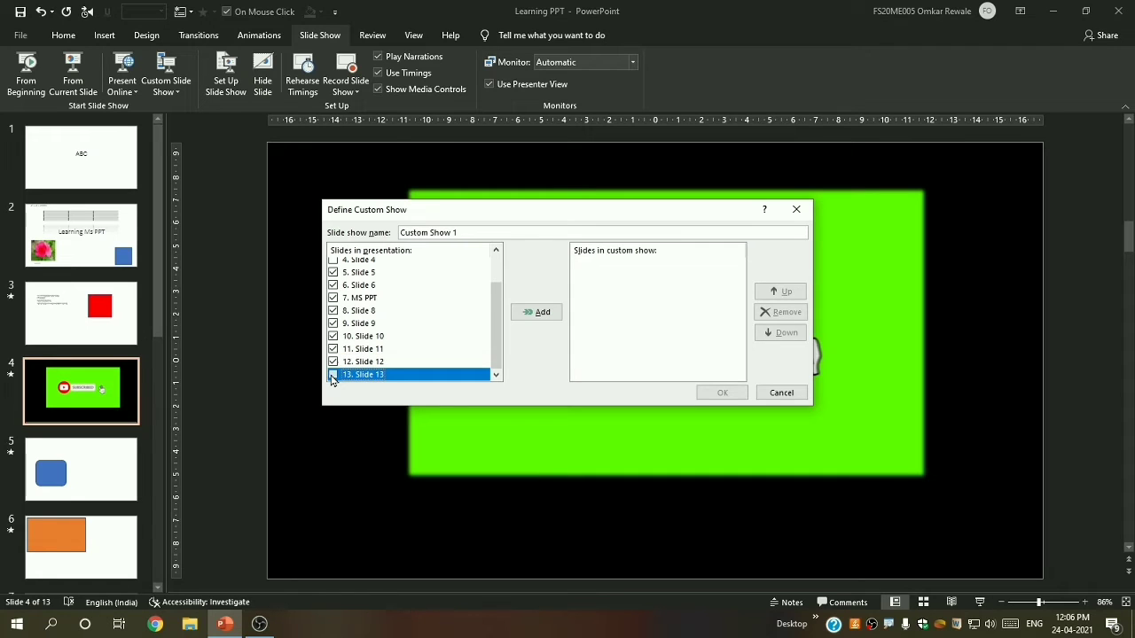
{"action": "left_click", "coordinate": [551, 315]}
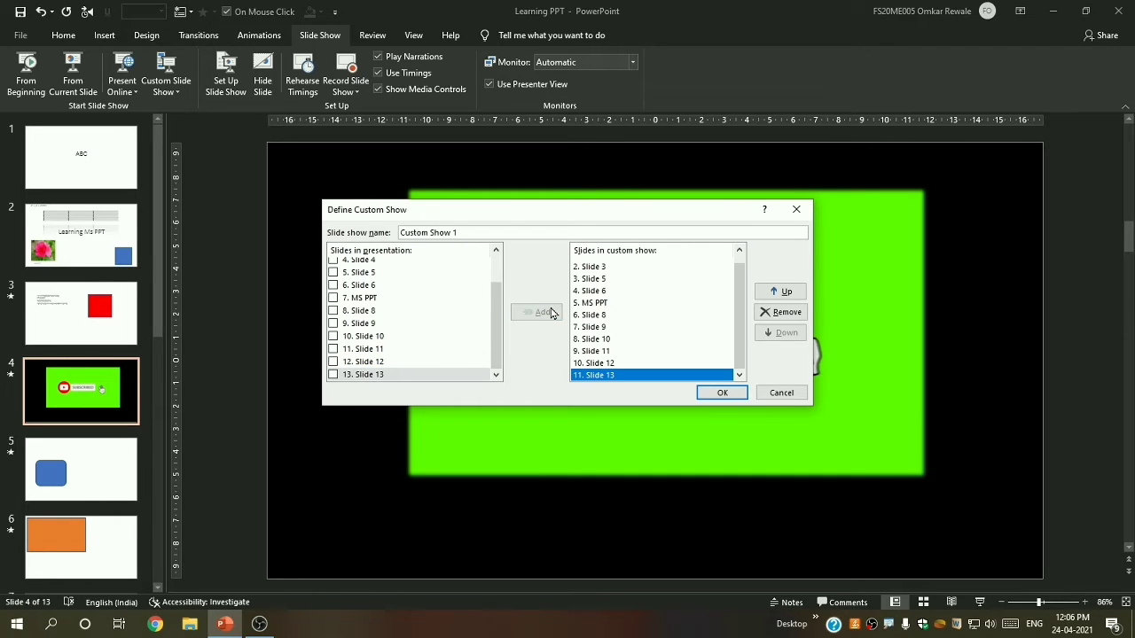
- Move Slide 6 up and back down, keeping the original order, and save Custom Show 1
{"action": "scroll", "coordinate": [625, 307], "scroll_direction": "up", "scroll_amount": 1}
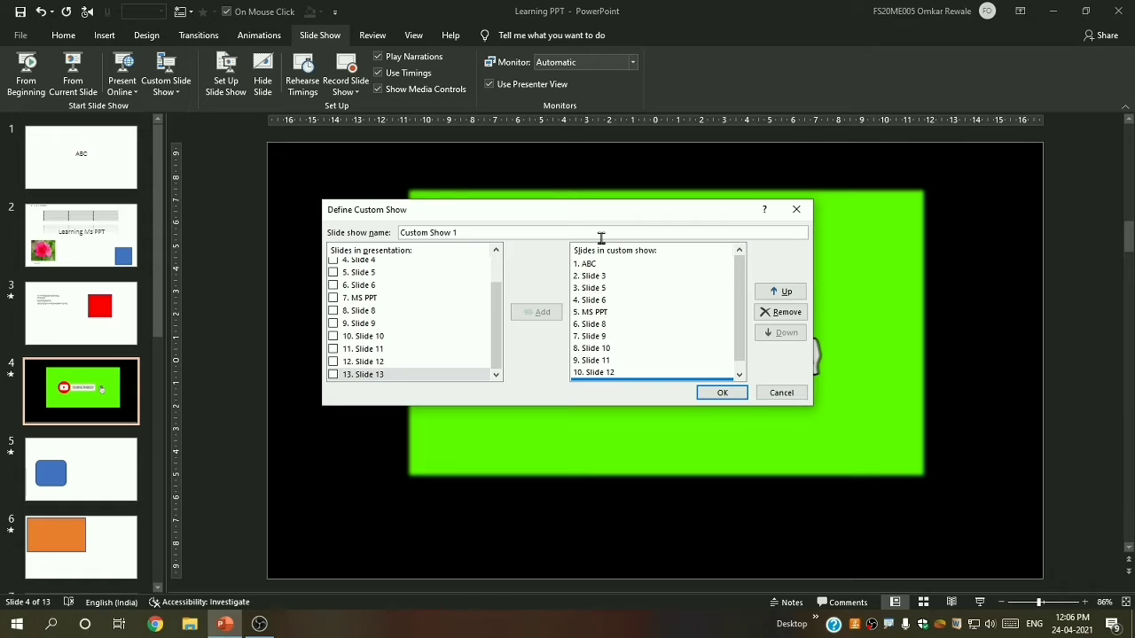
{"action": "scroll", "coordinate": [357, 287], "scroll_direction": "up", "scroll_amount": 1}
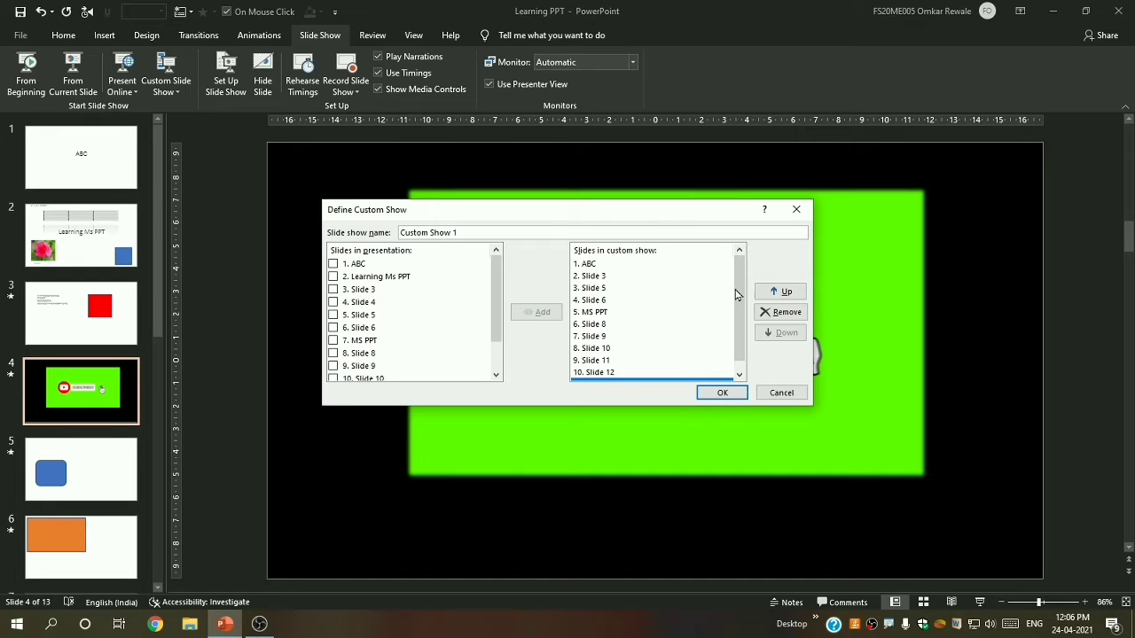
{"action": "left_click", "coordinate": [611, 303]}
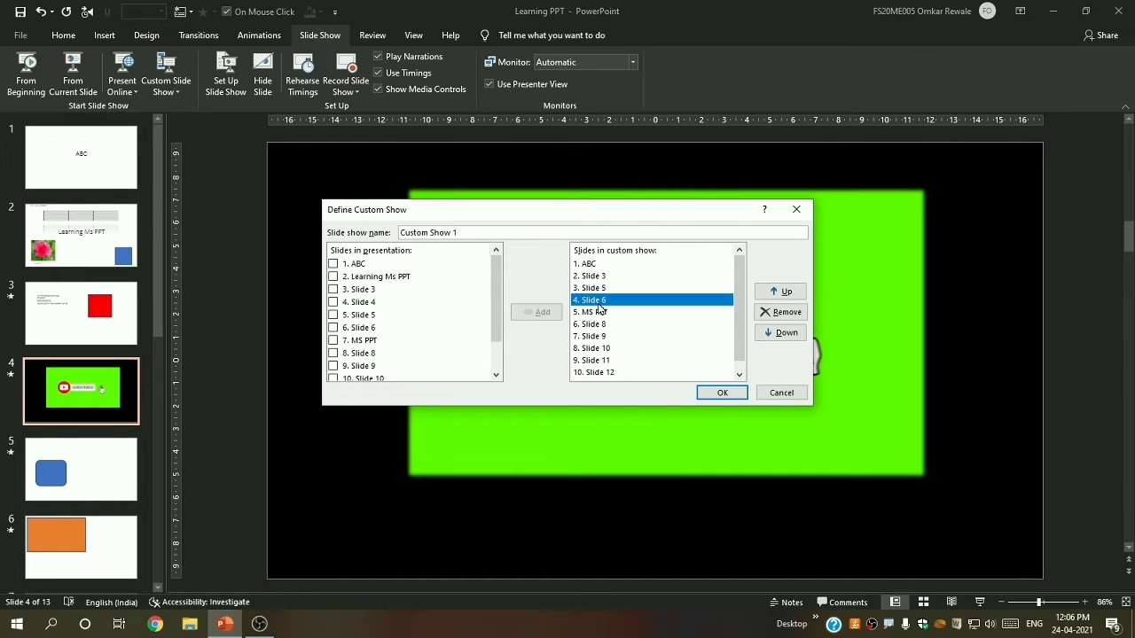
{"action": "left_click", "coordinate": [798, 295]}
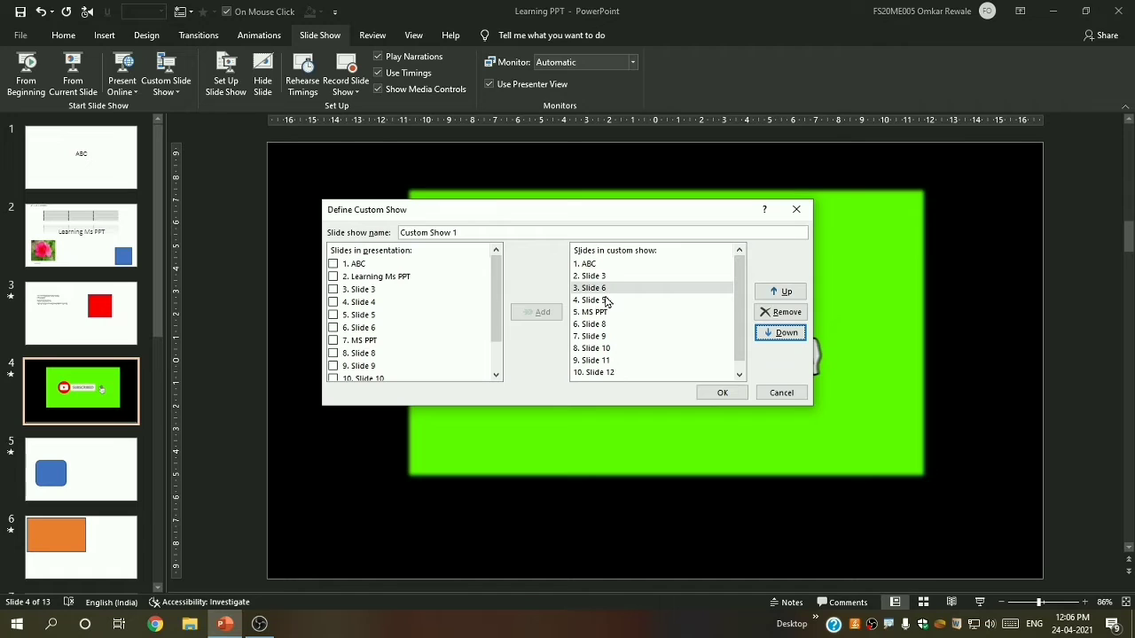
{"action": "left_click", "coordinate": [795, 337]}
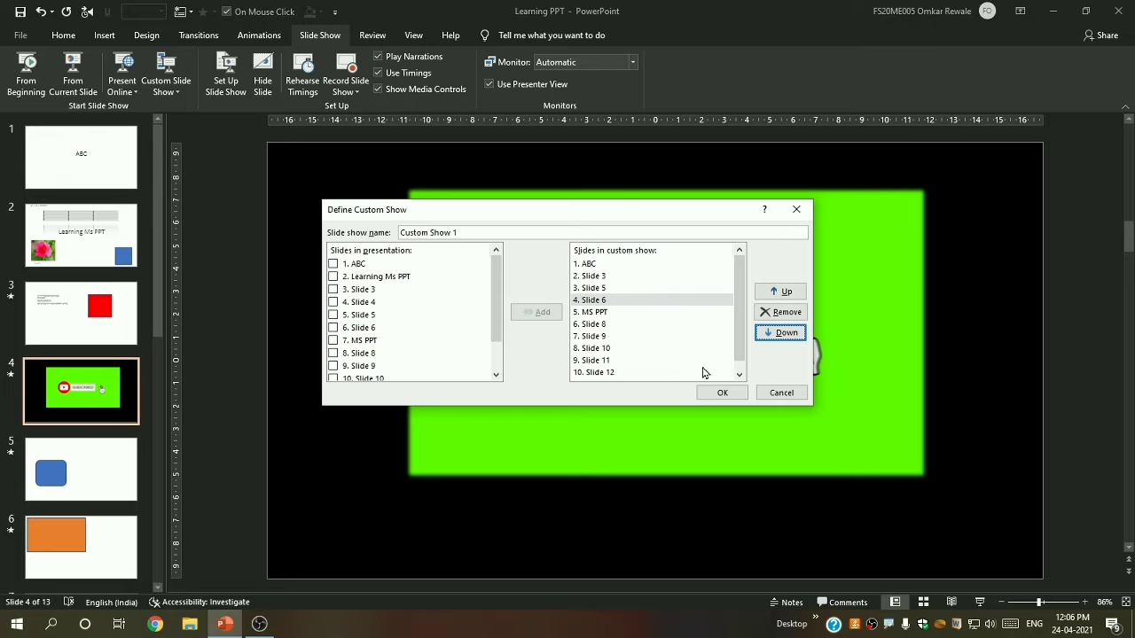
{"action": "left_click", "coordinate": [723, 393]}
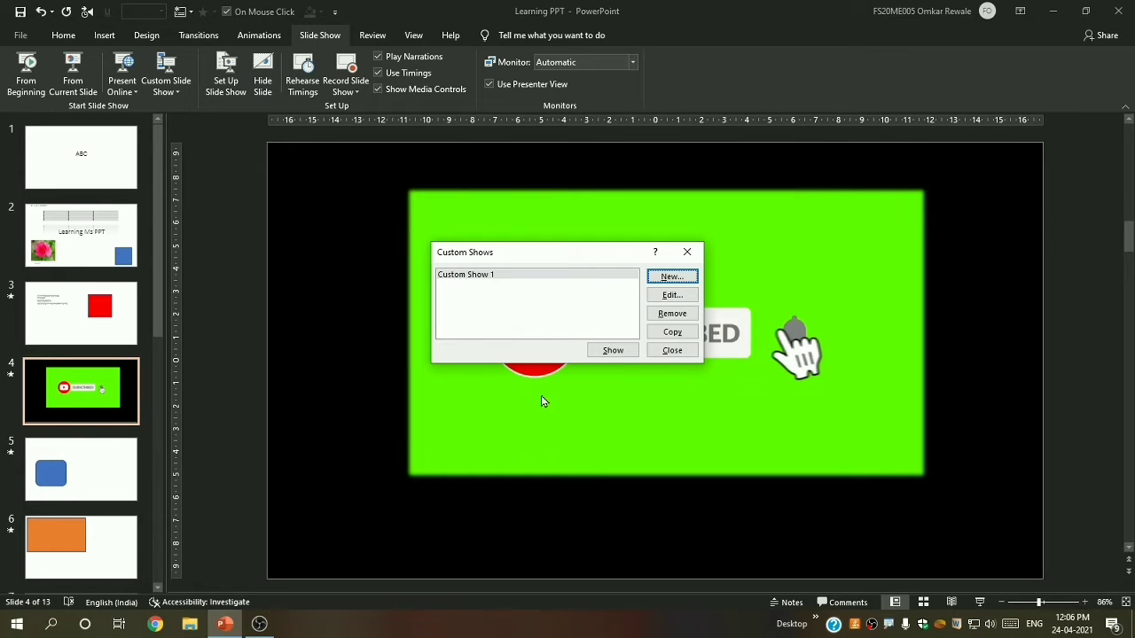
- Reopen Custom Show 1, close it unchanged, and play it full screen
{"action": "double_click", "coordinate": [465, 276]}
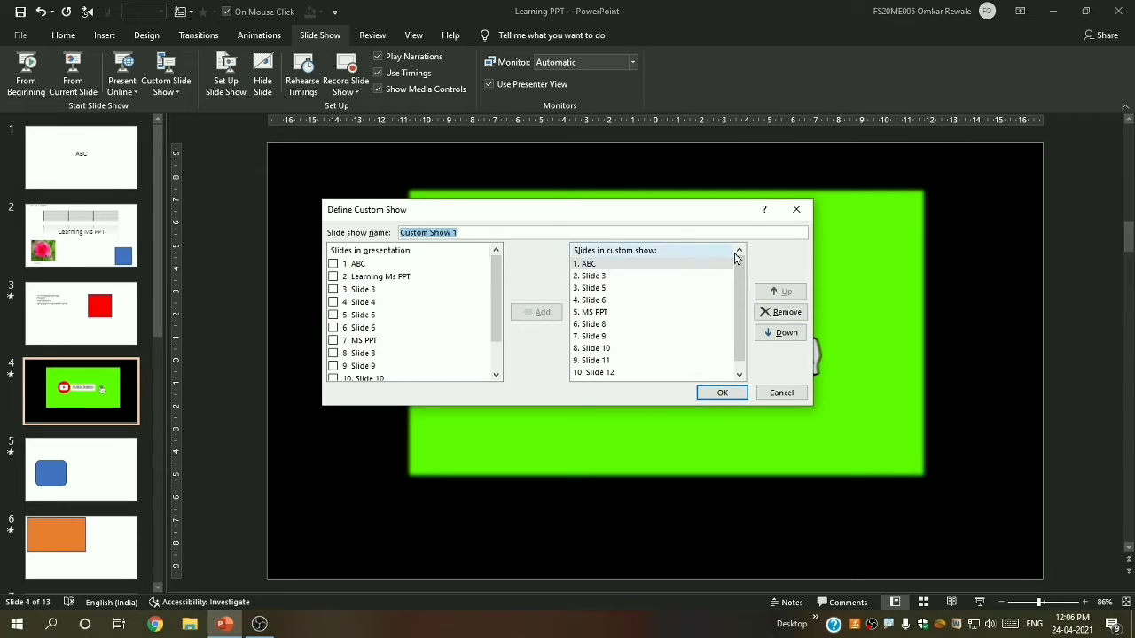
{"action": "left_click", "coordinate": [796, 213]}
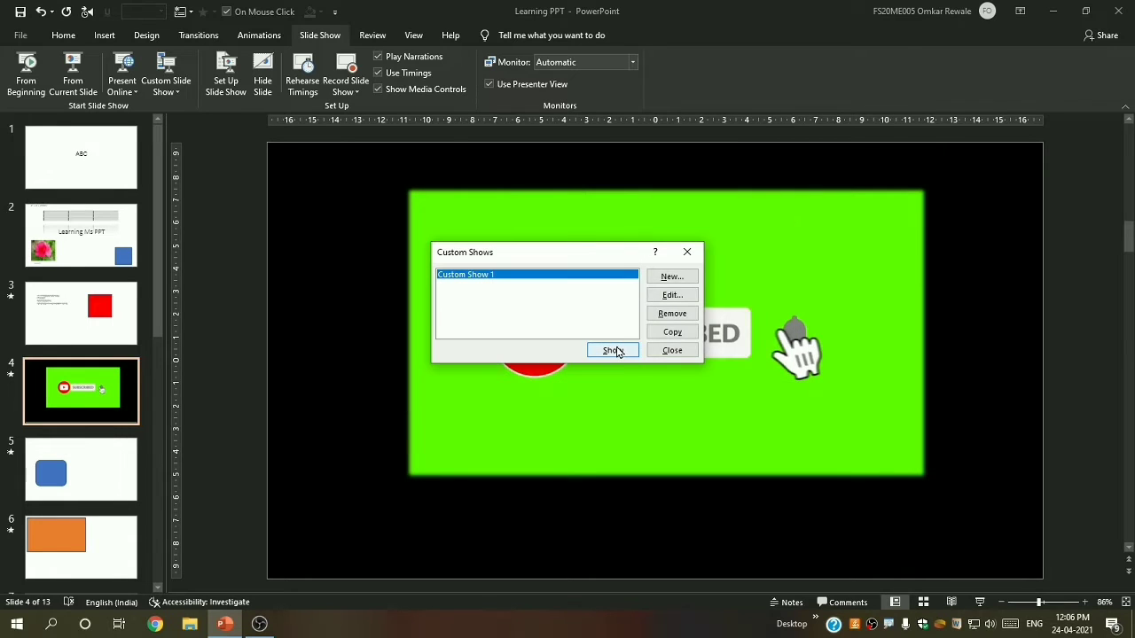
{"action": "left_click", "coordinate": [619, 355]}
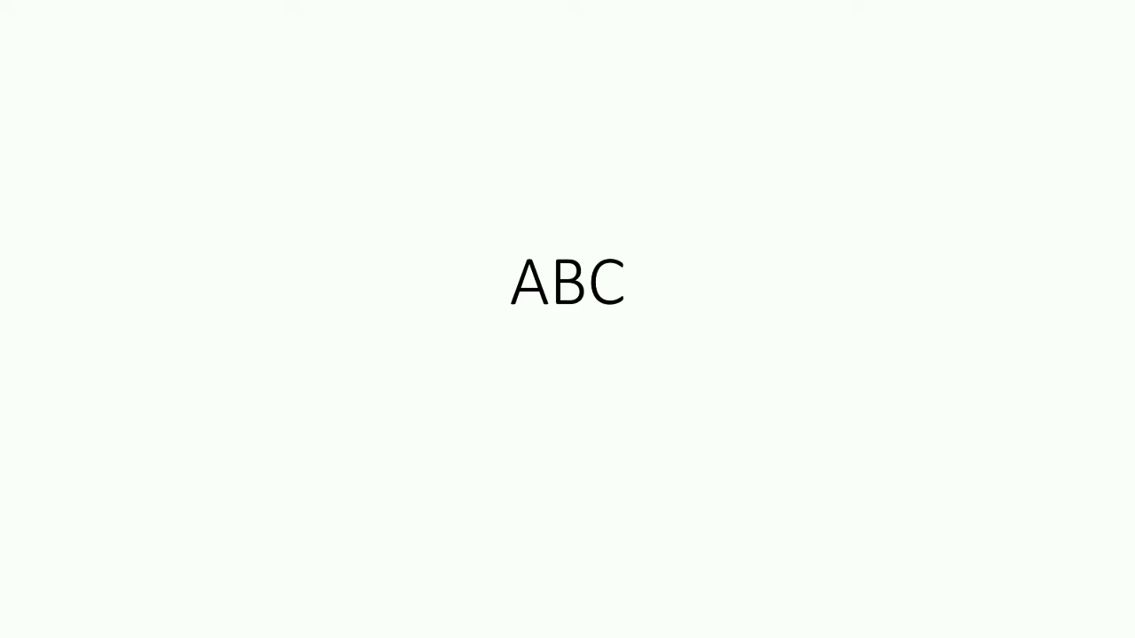
- Advance the custom show from slide 3 to slide 5, end it, and select slide 2
{"action": "key", "text": "Right"}
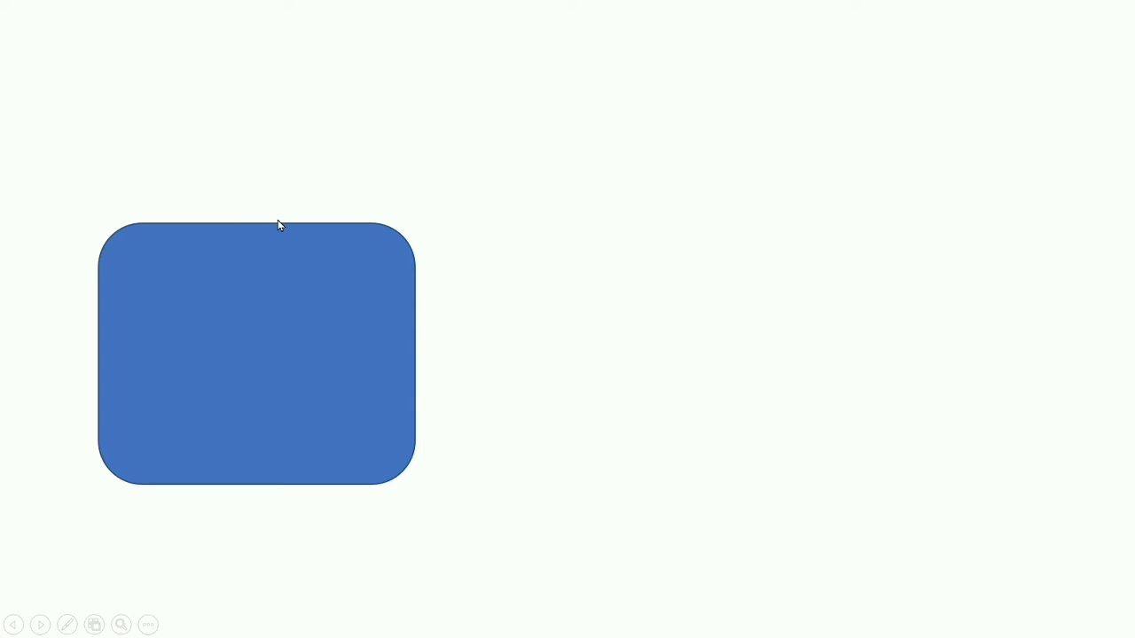
{"action": "key", "text": "Escape"}
{"action": "left_click", "coordinate": [86, 244]}
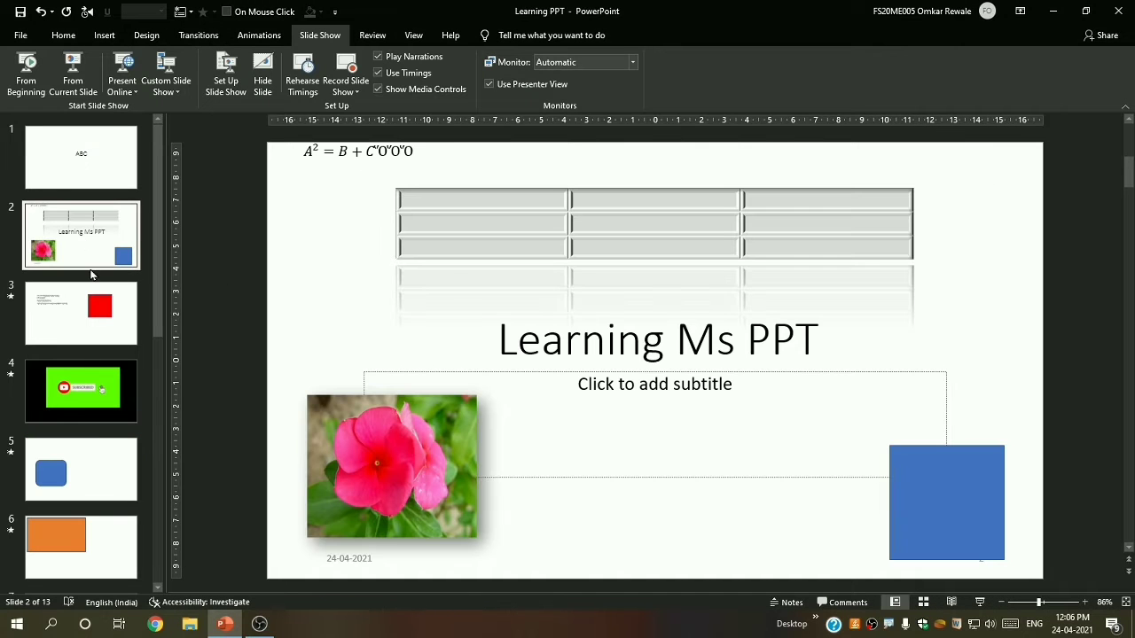
{"action": "left_click", "coordinate": [81, 384]}
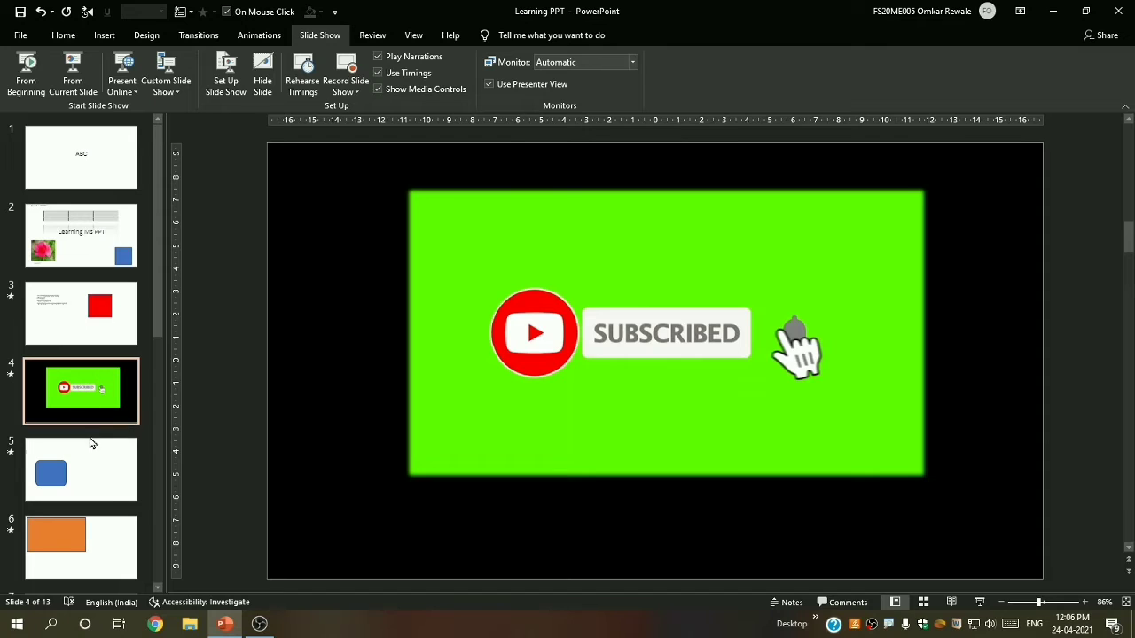
{"action": "left_click", "coordinate": [100, 238]}
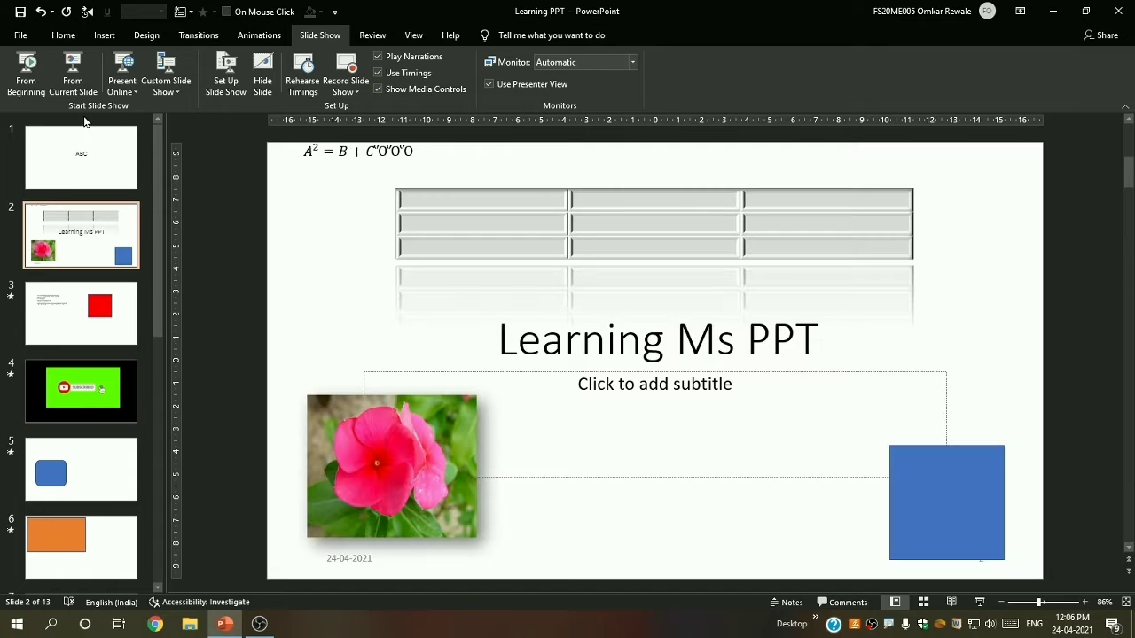
{"action": "left_click", "coordinate": [167, 87]}
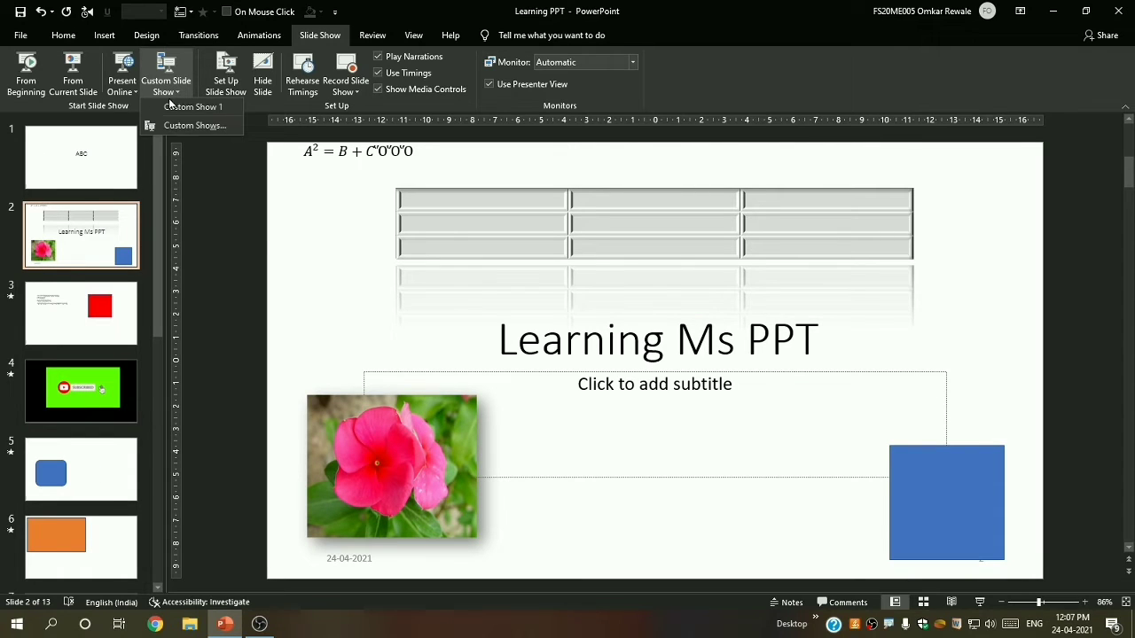
{"action": "left_click", "coordinate": [195, 126]}
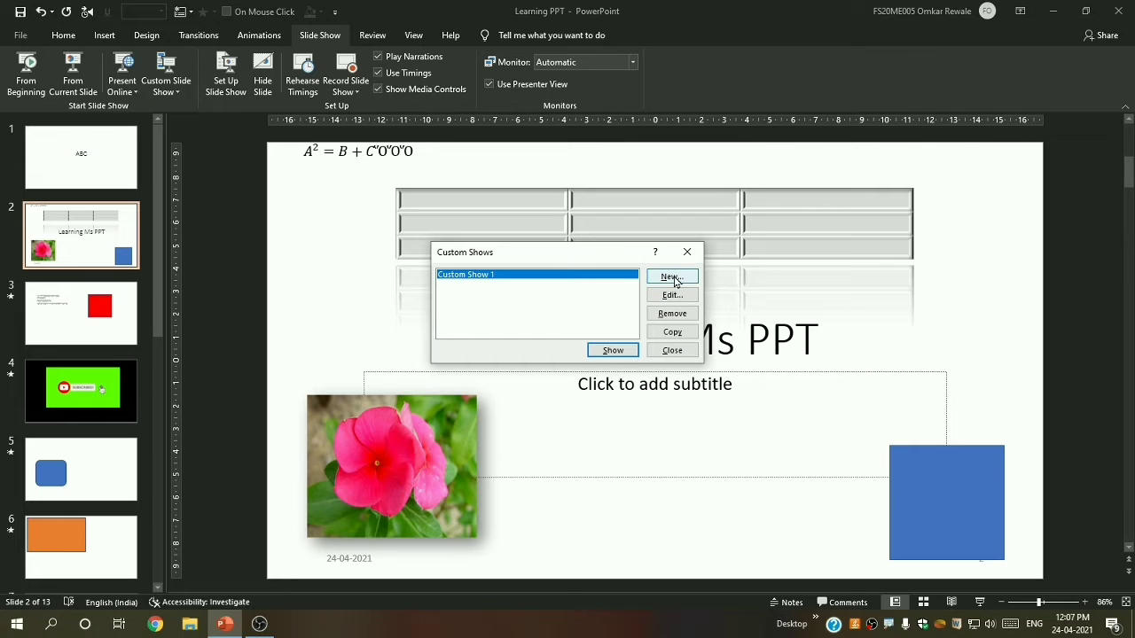
{"action": "left_click", "coordinate": [686, 252]}
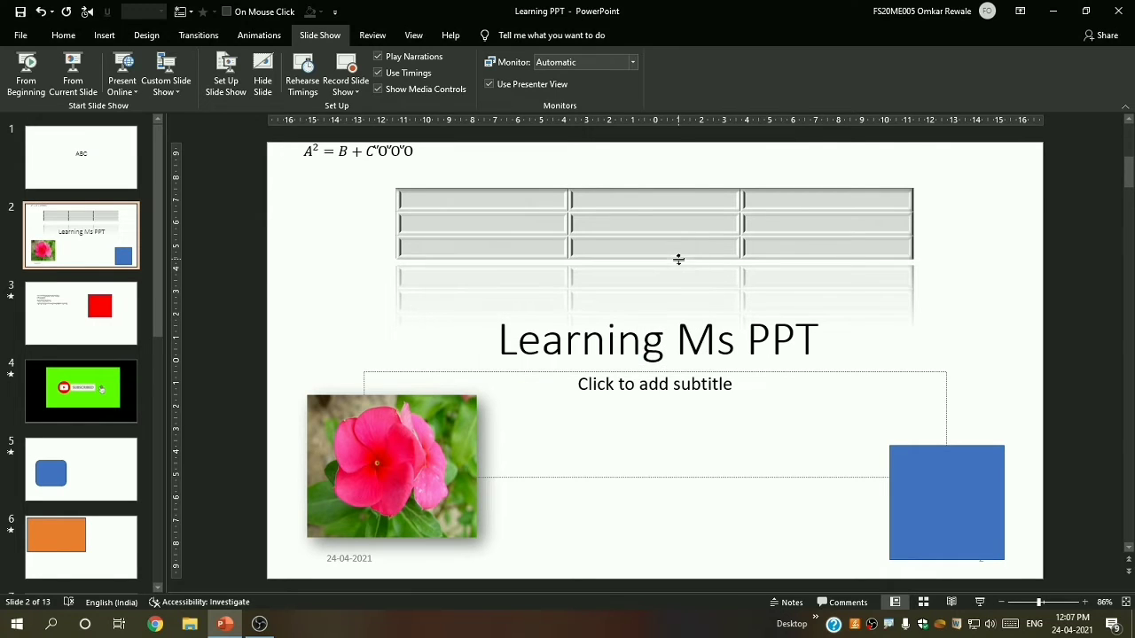
- Open the Set Up Show settings and close them without changes
{"action": "left_click", "coordinate": [229, 92]}
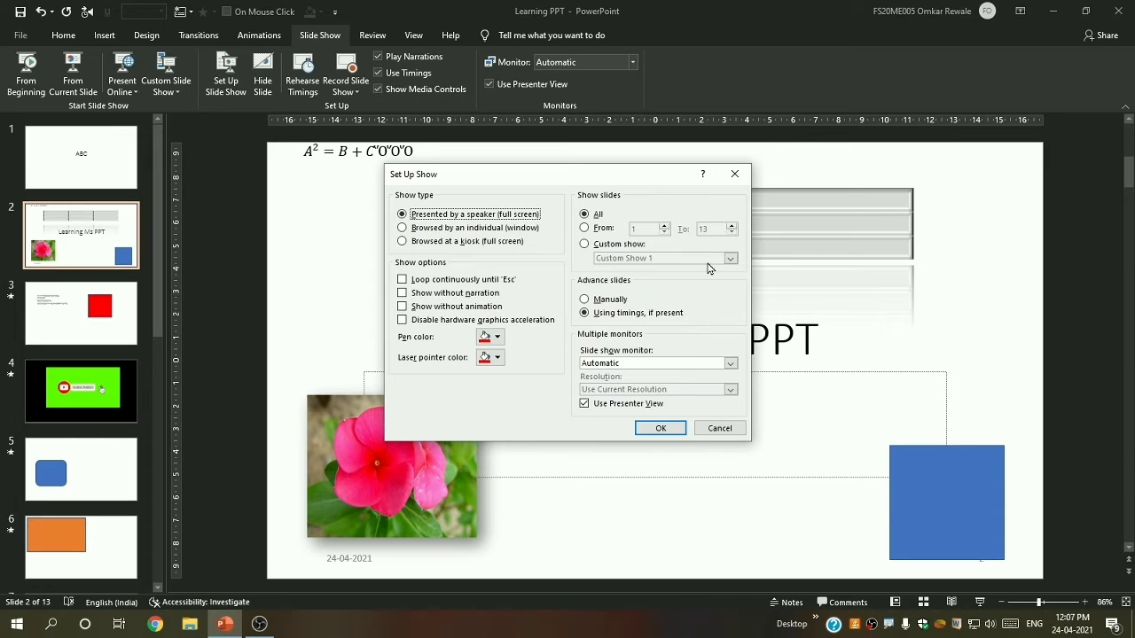
{"action": "left_click", "coordinate": [736, 175]}
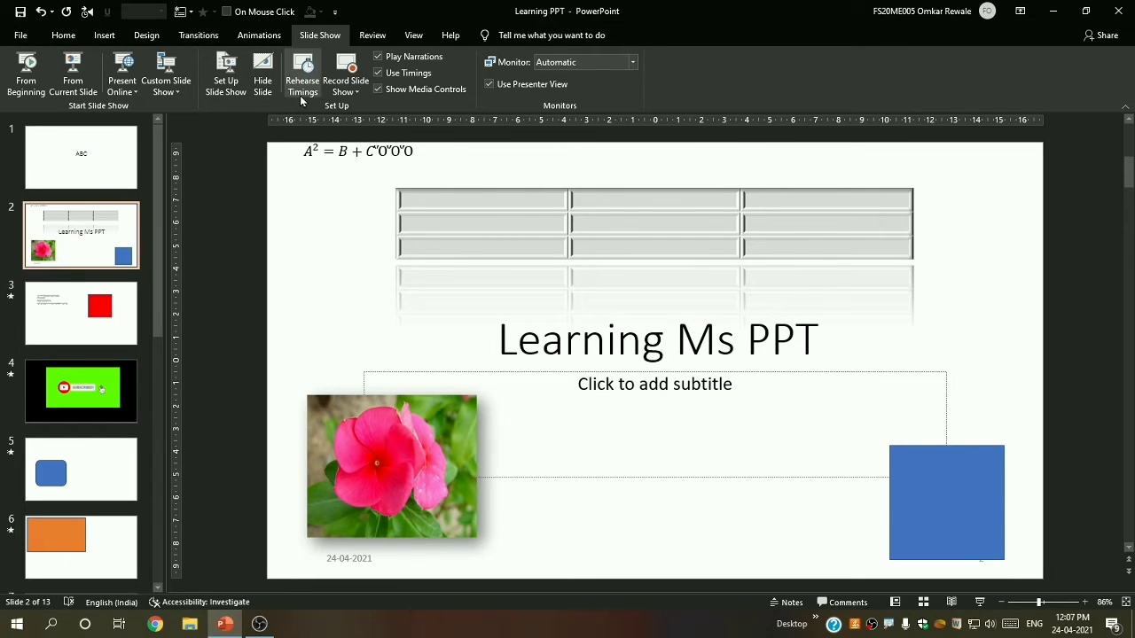
- Hide slides 2 and 3 from the slide show
{"action": "left_click", "coordinate": [261, 78]}
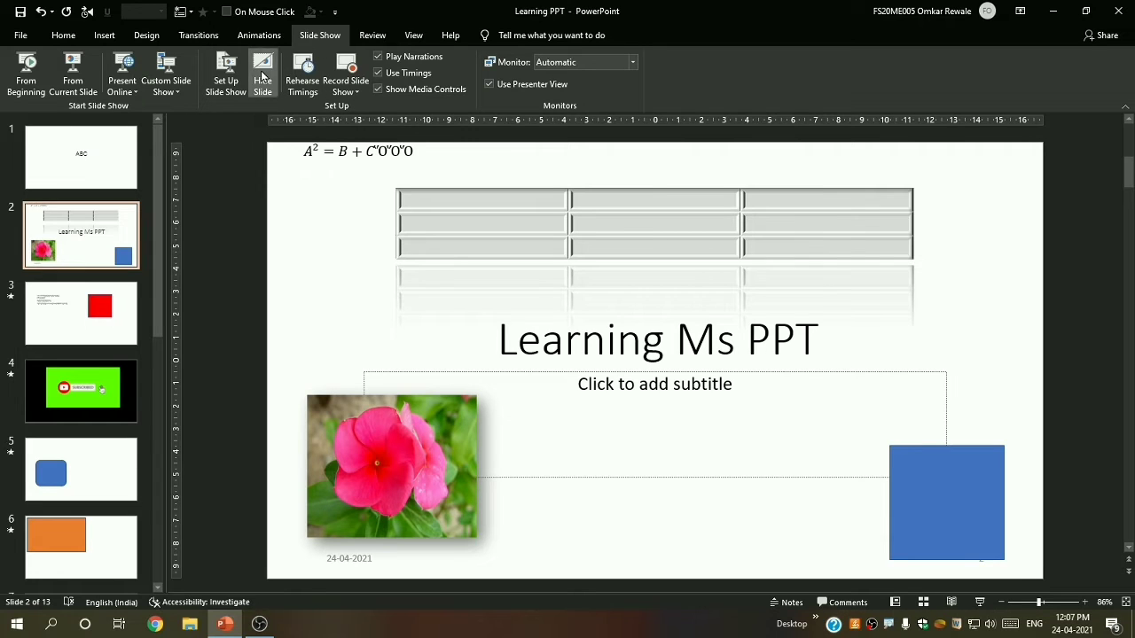
{"action": "key", "text": "Down"}
{"action": "key", "text": "Down"}
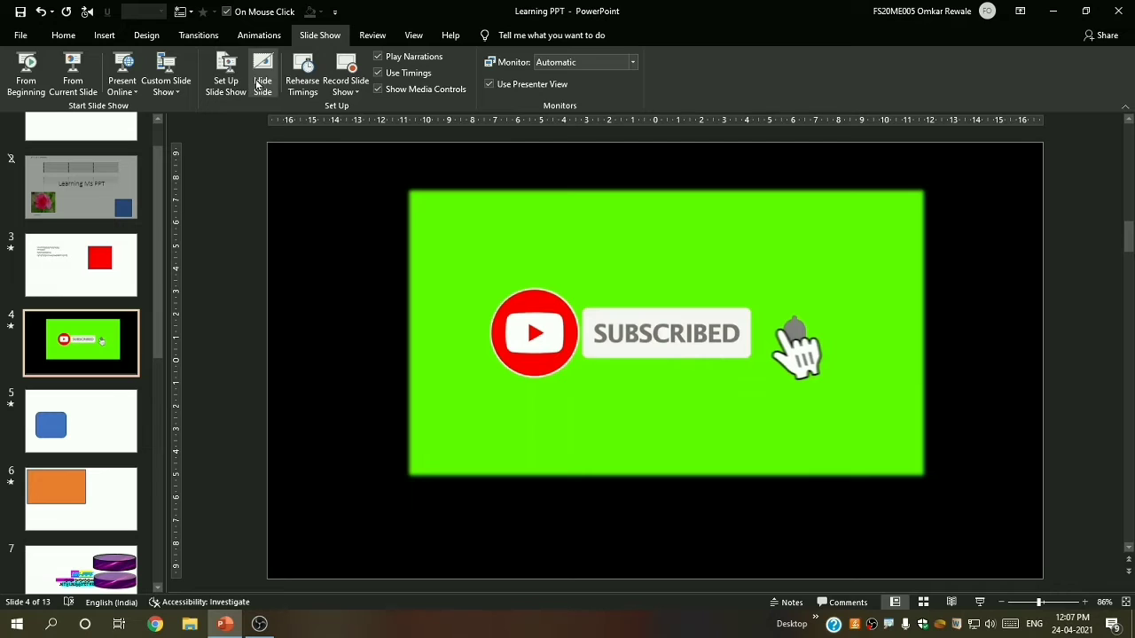
{"action": "left_click", "coordinate": [76, 271]}
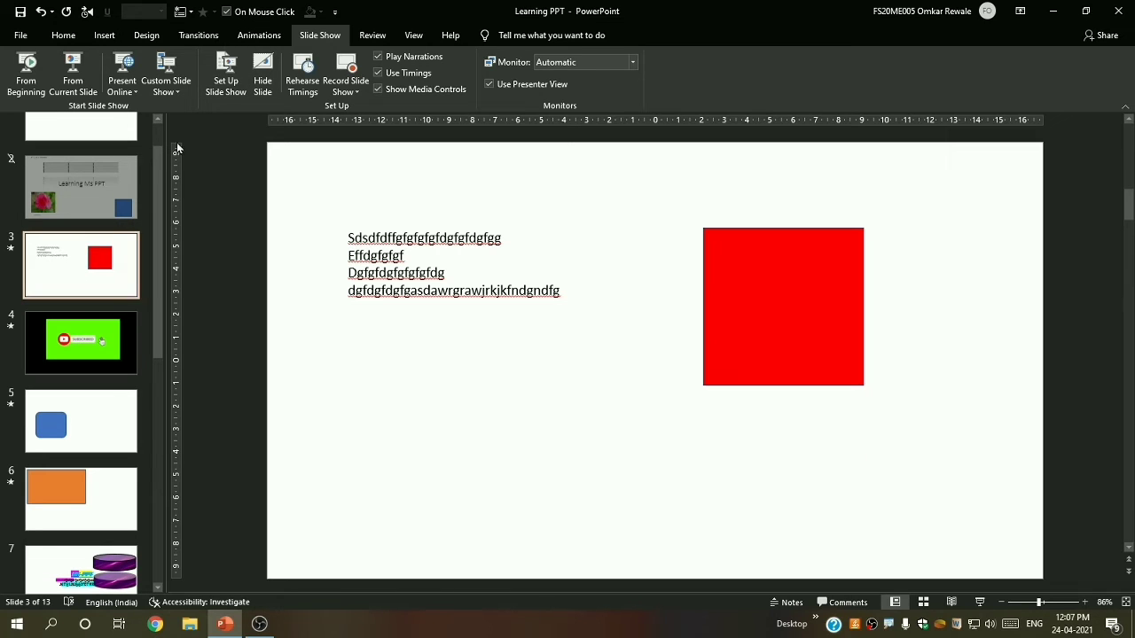
{"action": "left_click", "coordinate": [263, 78]}
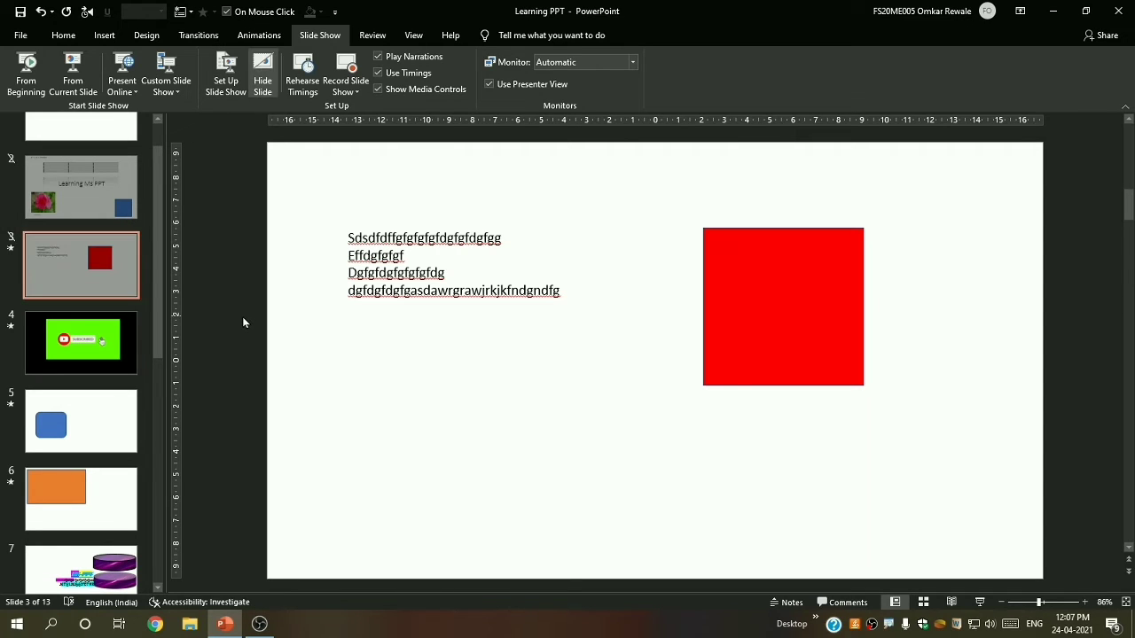
- Run the show from the beginning, confirming it jumps from ABC to the SUBSCRIBED slide
{"action": "key", "text": "Home"}
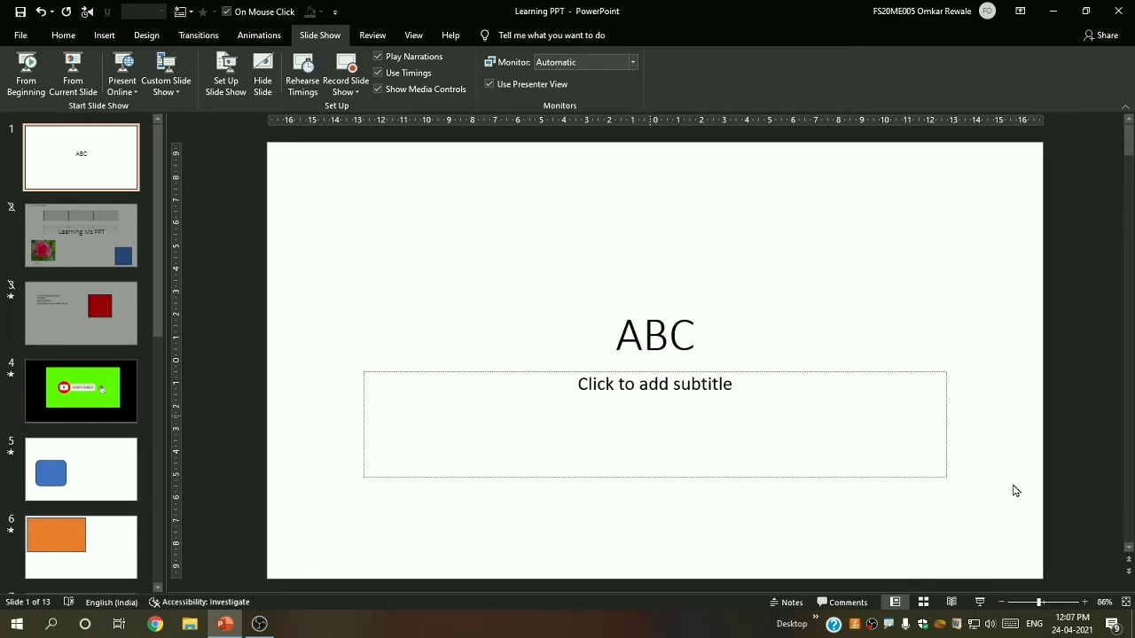
{"action": "left_click", "coordinate": [979, 602]}
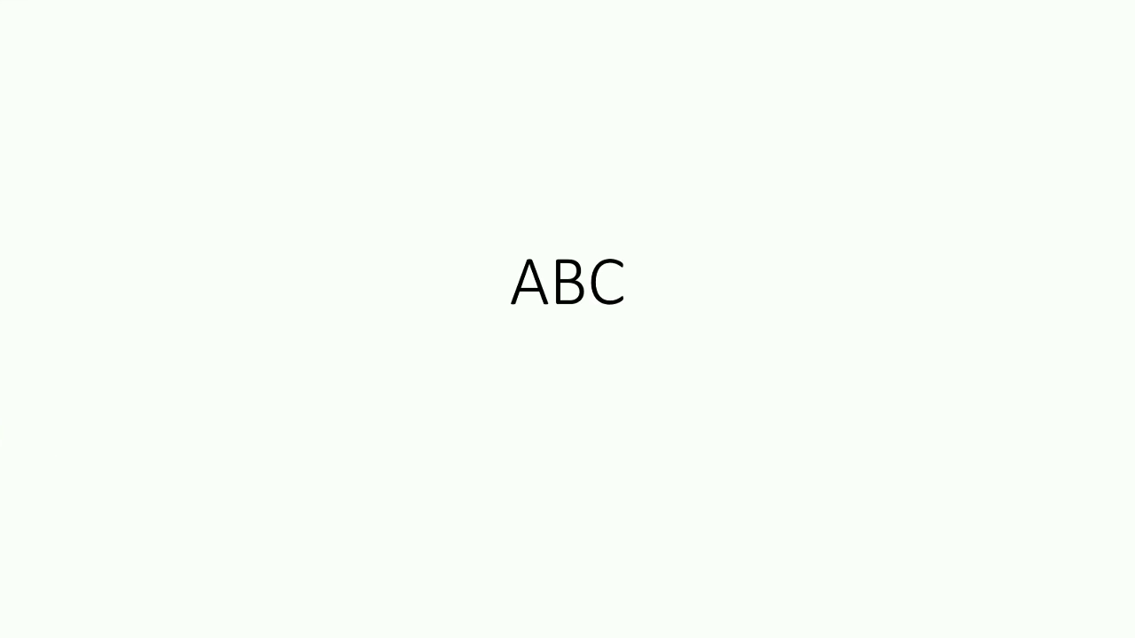
{"action": "left_click", "coordinate": [794, 304]}
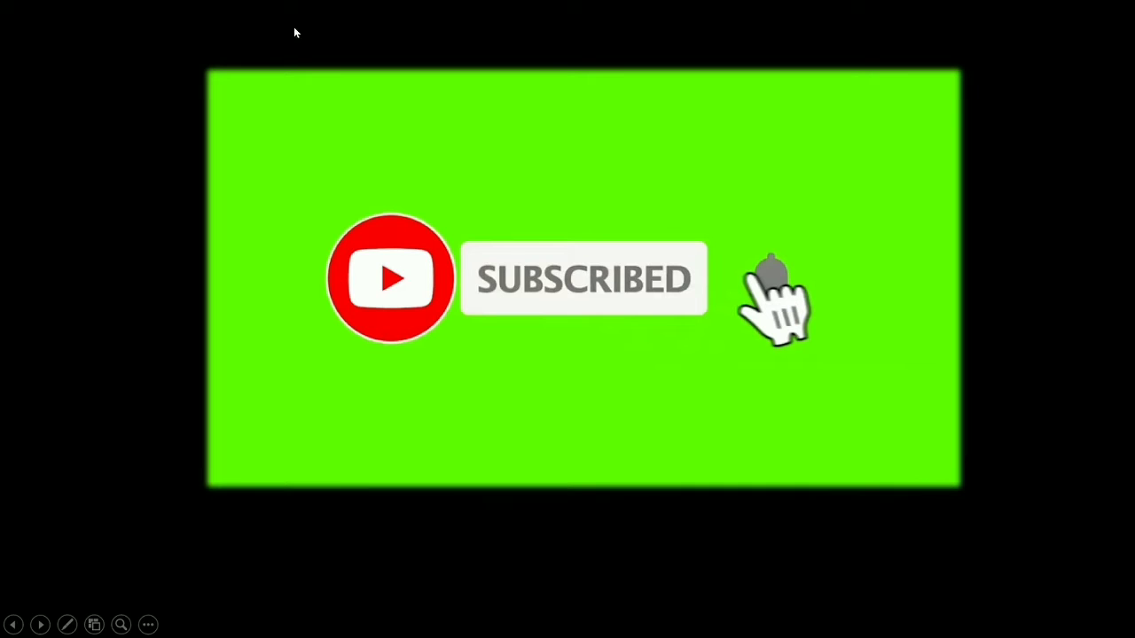
- End the show and unhide slides 3 and 2
{"action": "key", "text": "Escape"}
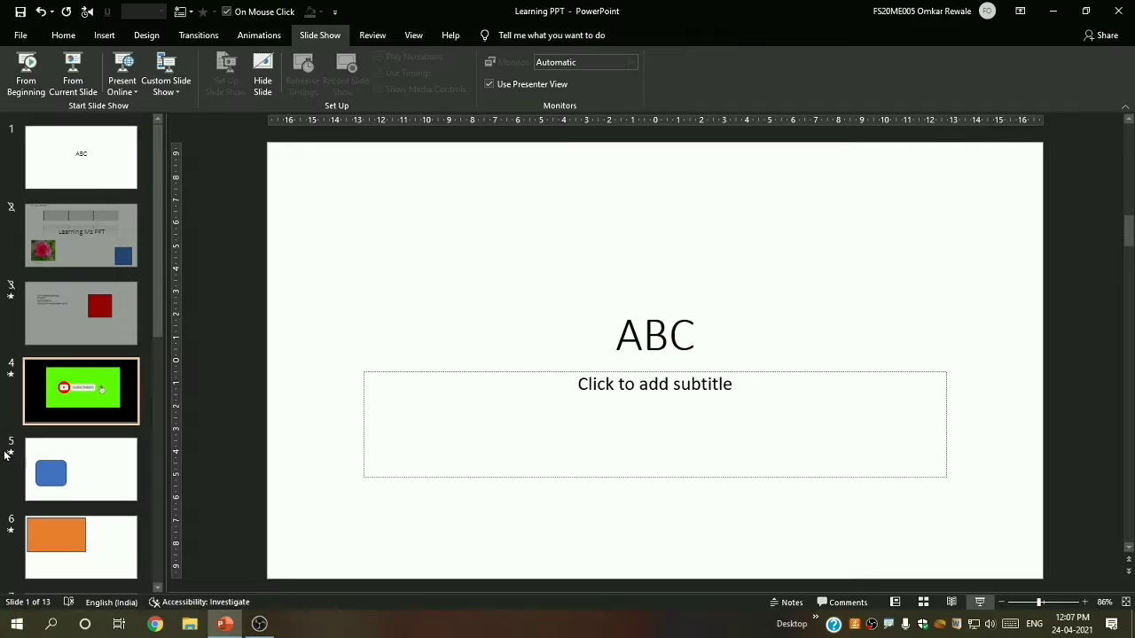
{"action": "left_click", "coordinate": [64, 241]}
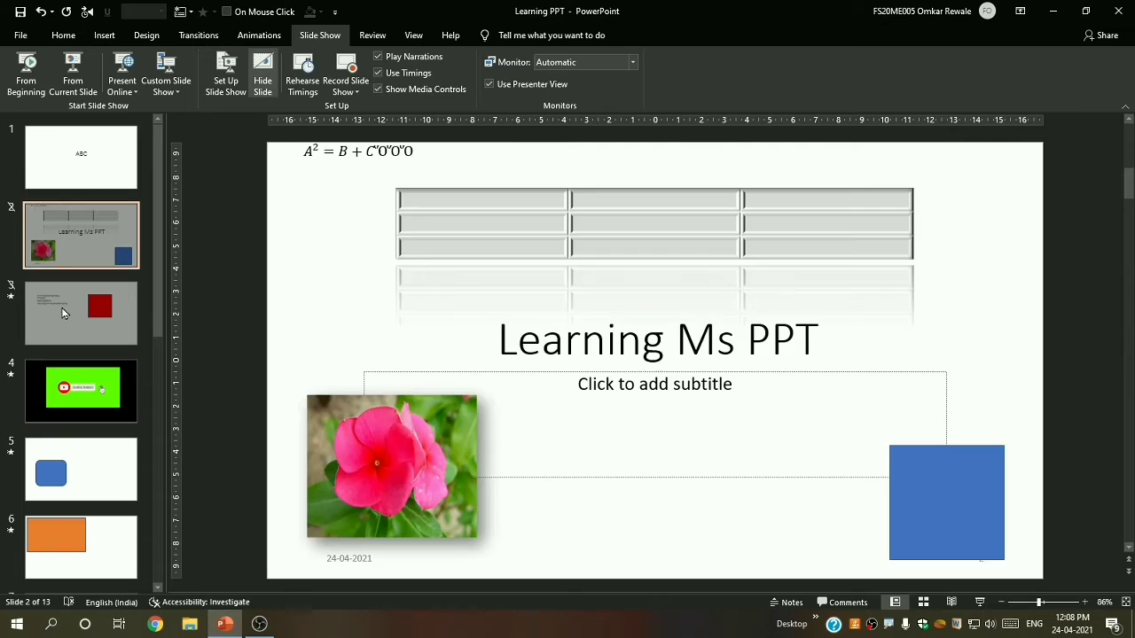
{"action": "left_click", "coordinate": [89, 327]}
{"action": "key", "text": "Up"}
{"action": "left_click", "coordinate": [92, 328]}
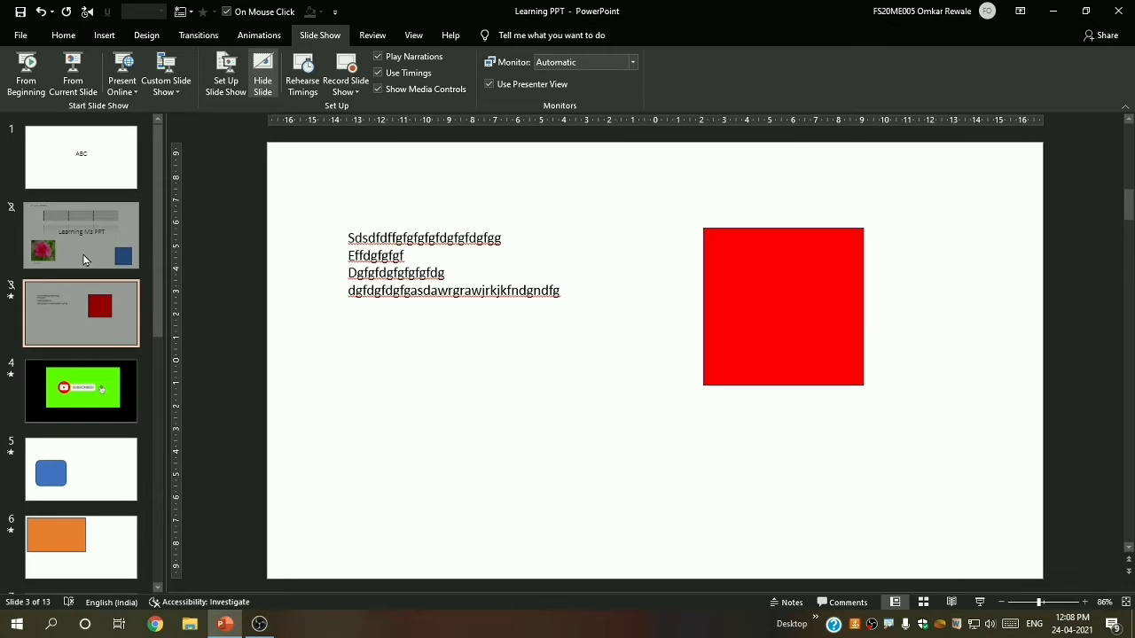
{"action": "left_click", "coordinate": [89, 257]}
{"action": "left_click", "coordinate": [98, 289]}
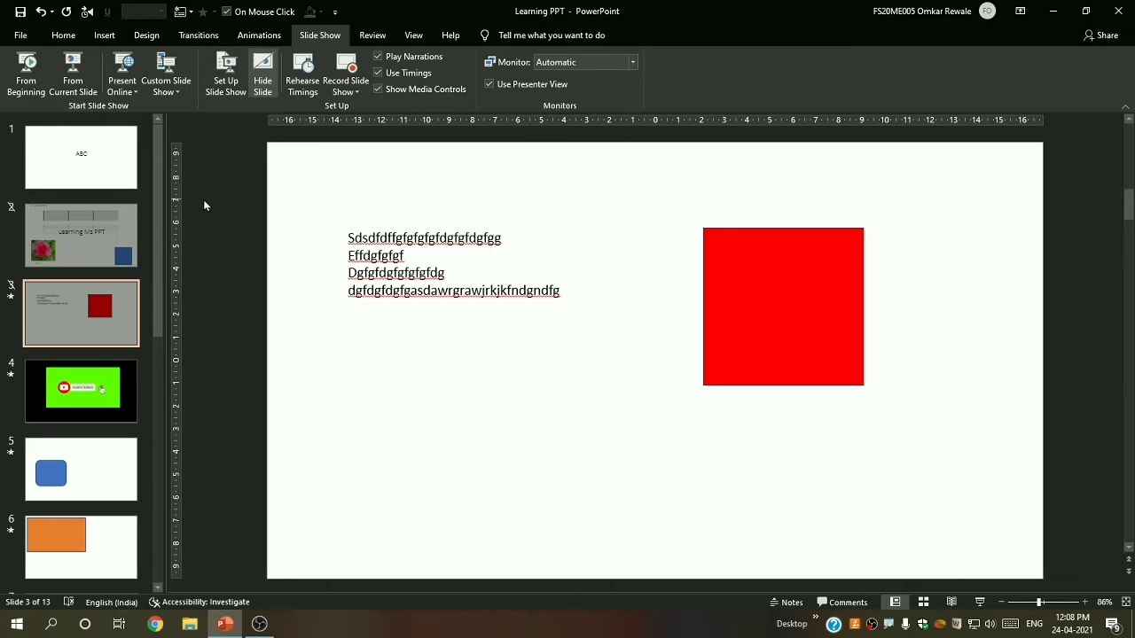
{"action": "left_click", "coordinate": [263, 75]}
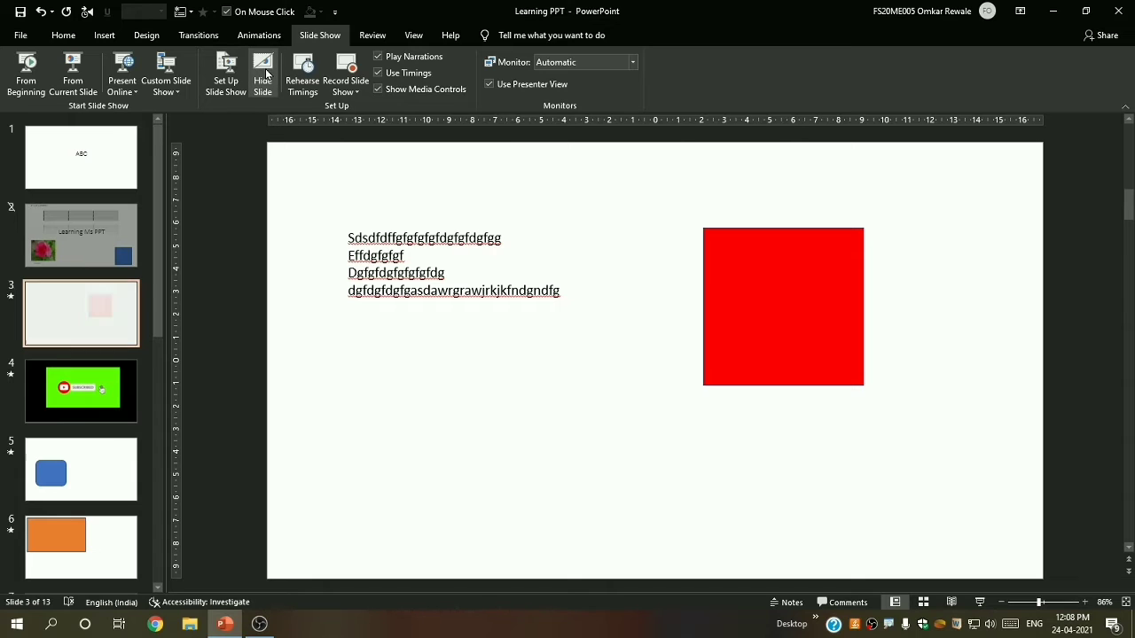
{"action": "left_click", "coordinate": [102, 226]}
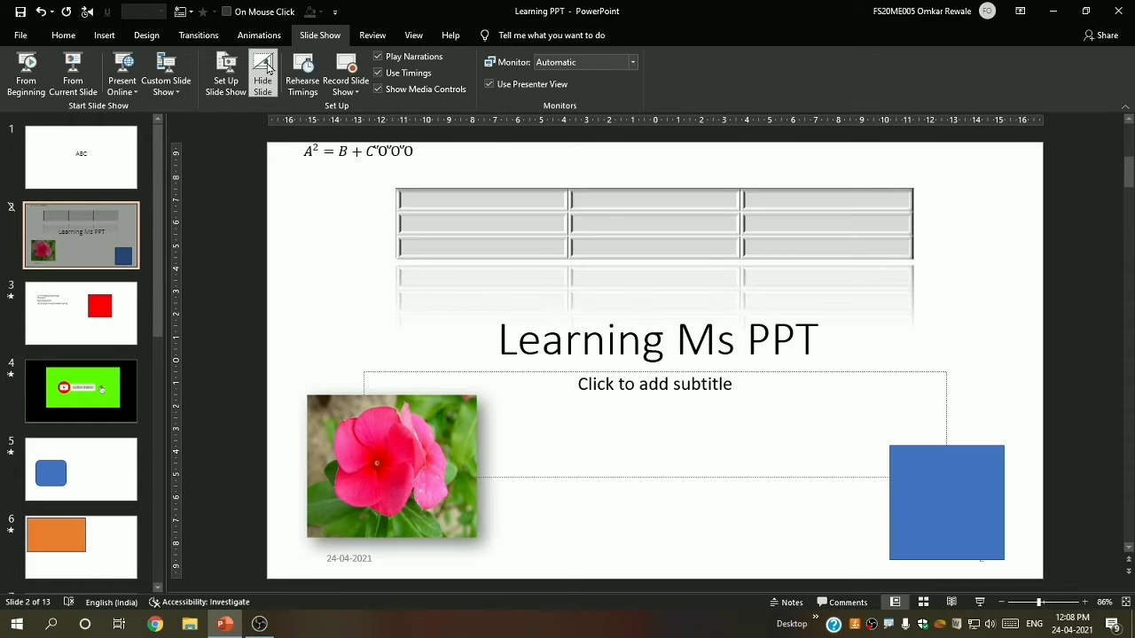
{"action": "left_click", "coordinate": [264, 75]}
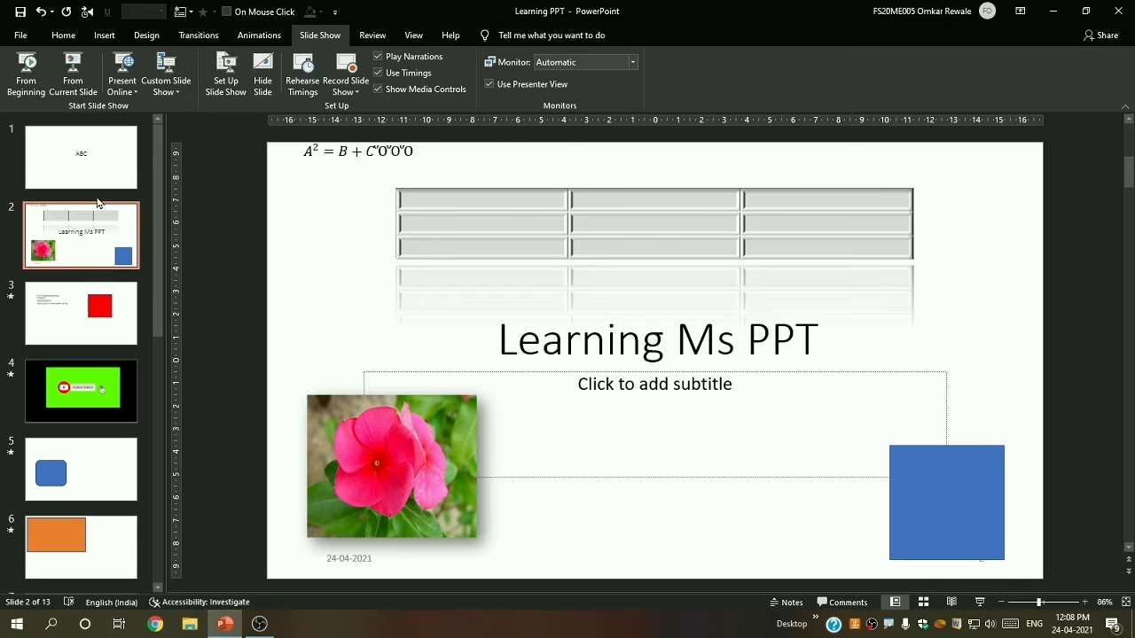
- Browse slides 1 through 3 and return to the ABC title slide
{"action": "scroll", "coordinate": [102, 202], "scroll_direction": "down", "scroll_amount": 8}
{"action": "scroll", "coordinate": [106, 202], "scroll_direction": "up", "scroll_amount": 8}
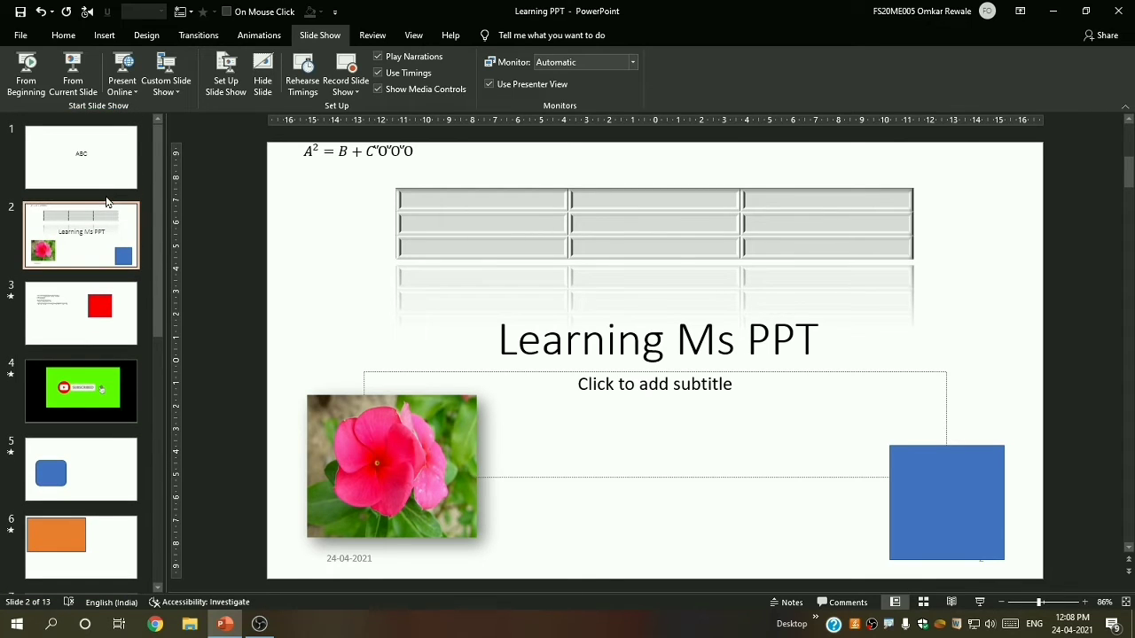
{"action": "left_click", "coordinate": [115, 167]}
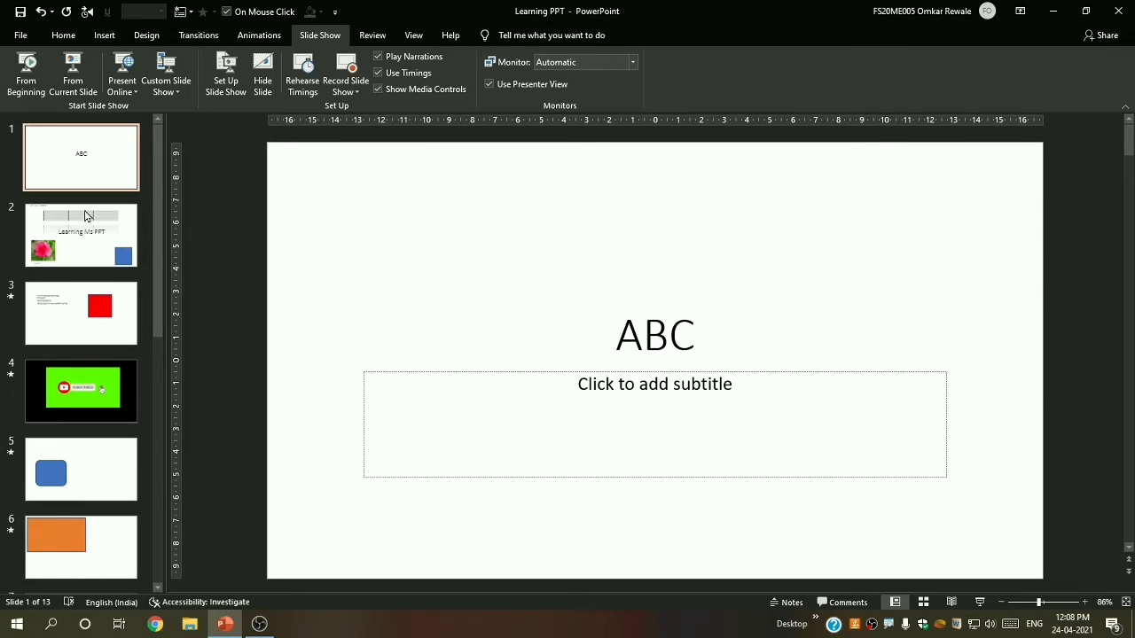
{"action": "left_click", "coordinate": [74, 240]}
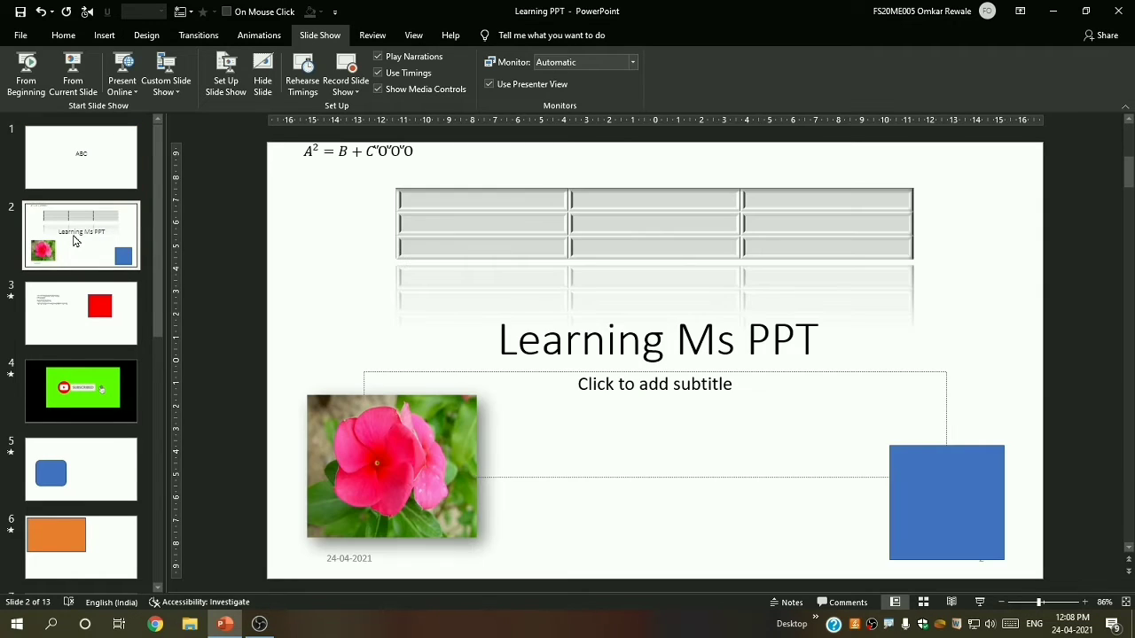
{"action": "left_click", "coordinate": [71, 185]}
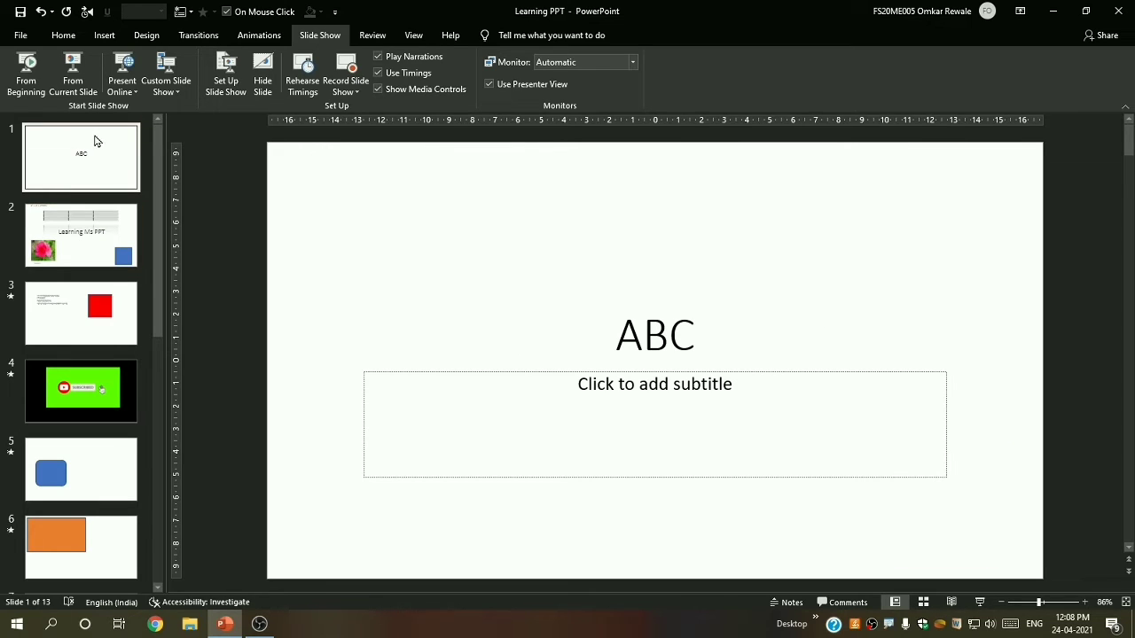
{"action": "left_click", "coordinate": [90, 243]}
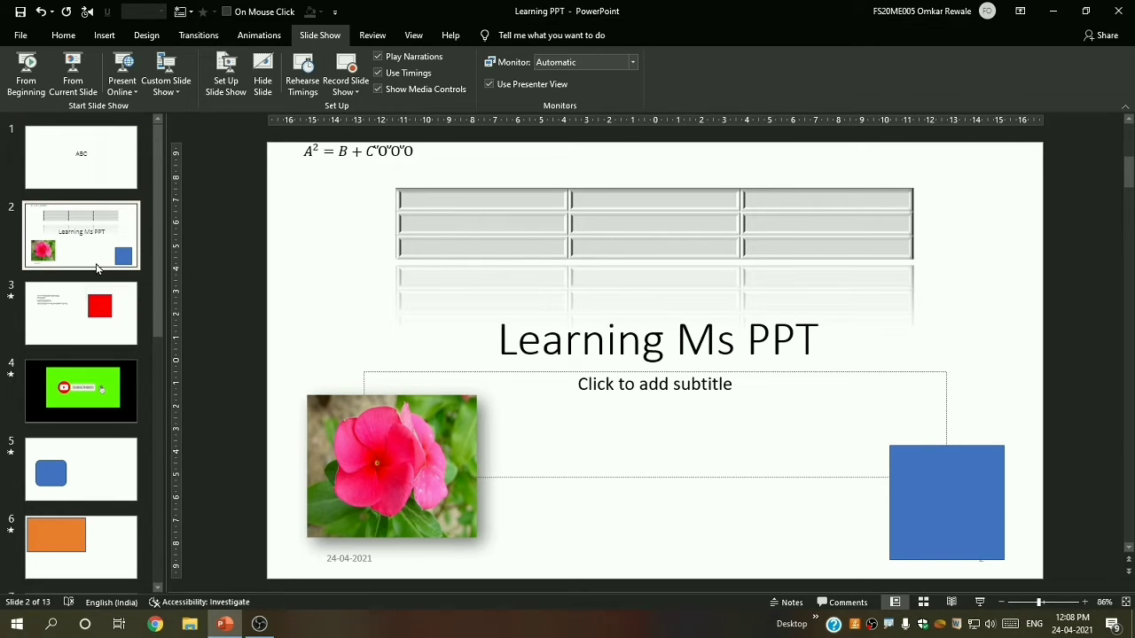
{"action": "scroll", "coordinate": [94, 253], "scroll_direction": "down", "scroll_amount": 1}
{"action": "left_click", "coordinate": [90, 259]}
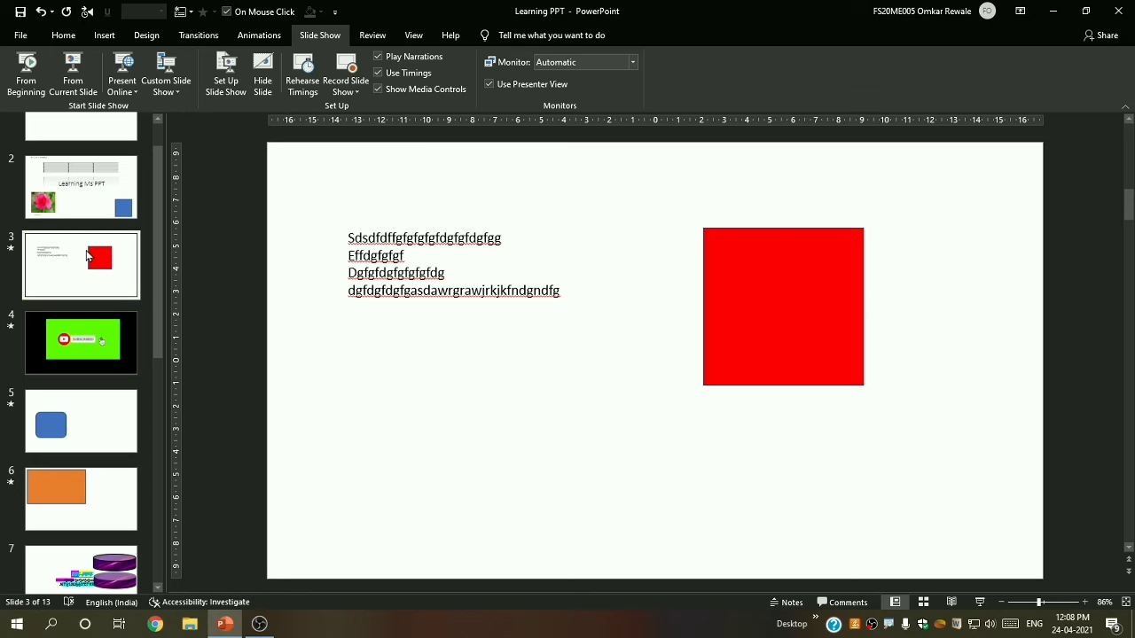
{"action": "scroll", "coordinate": [87, 258], "scroll_direction": "up", "scroll_amount": 2}
{"action": "left_click", "coordinate": [64, 175]}
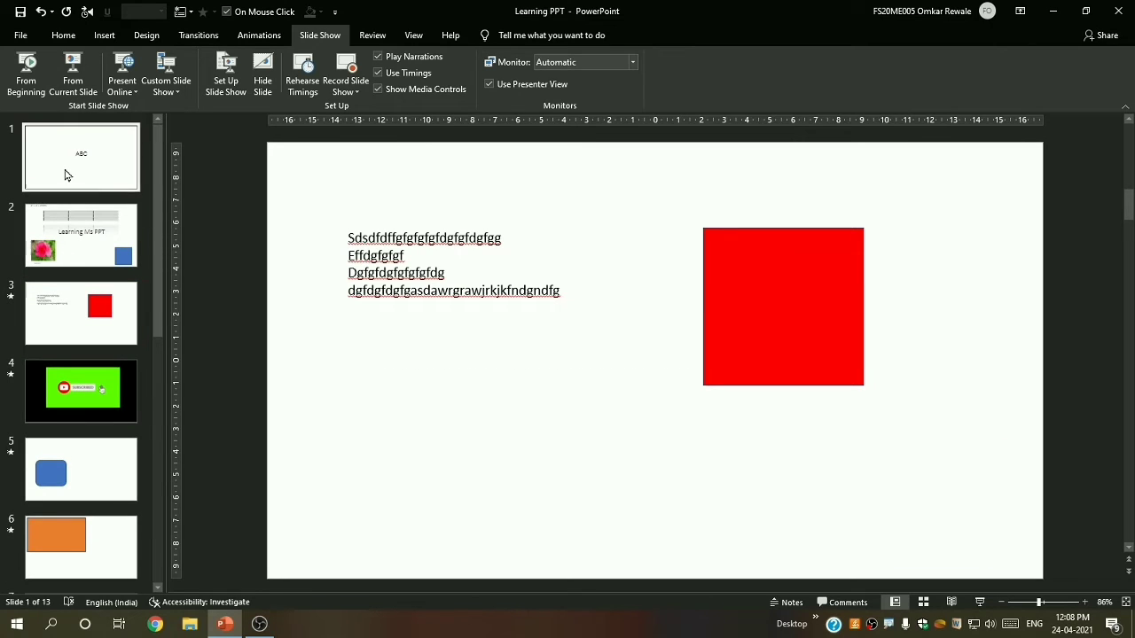
- Rehearse timings through the Learning Ms PPT slide's text lines and keep the 0:00:21 timings
{"action": "left_click", "coordinate": [302, 80]}
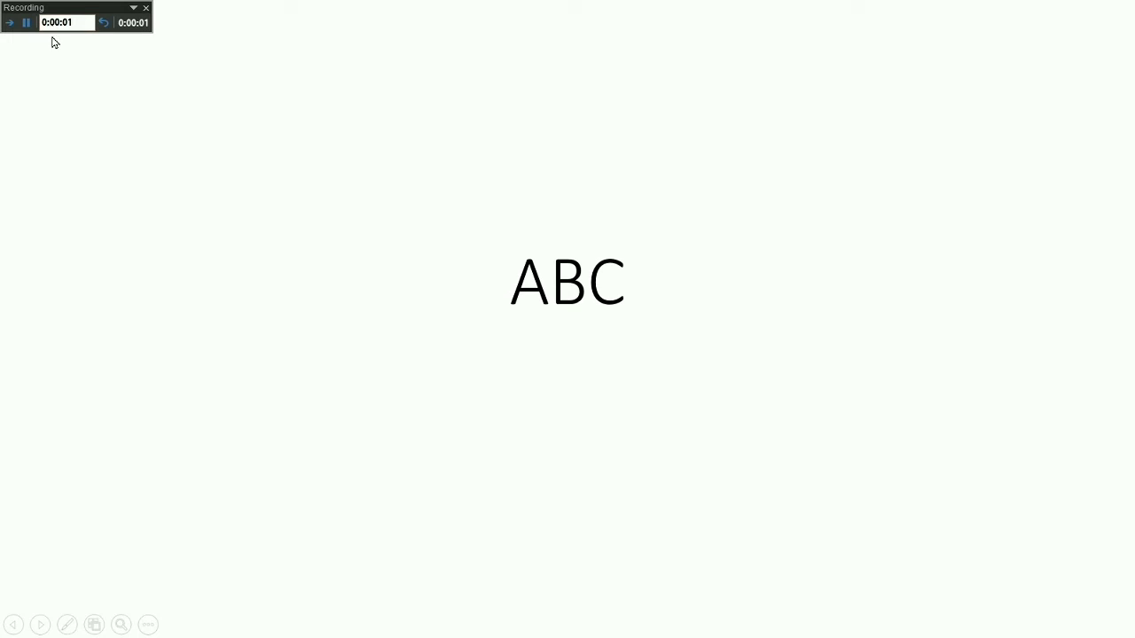
{"action": "left_click", "coordinate": [88, 82]}
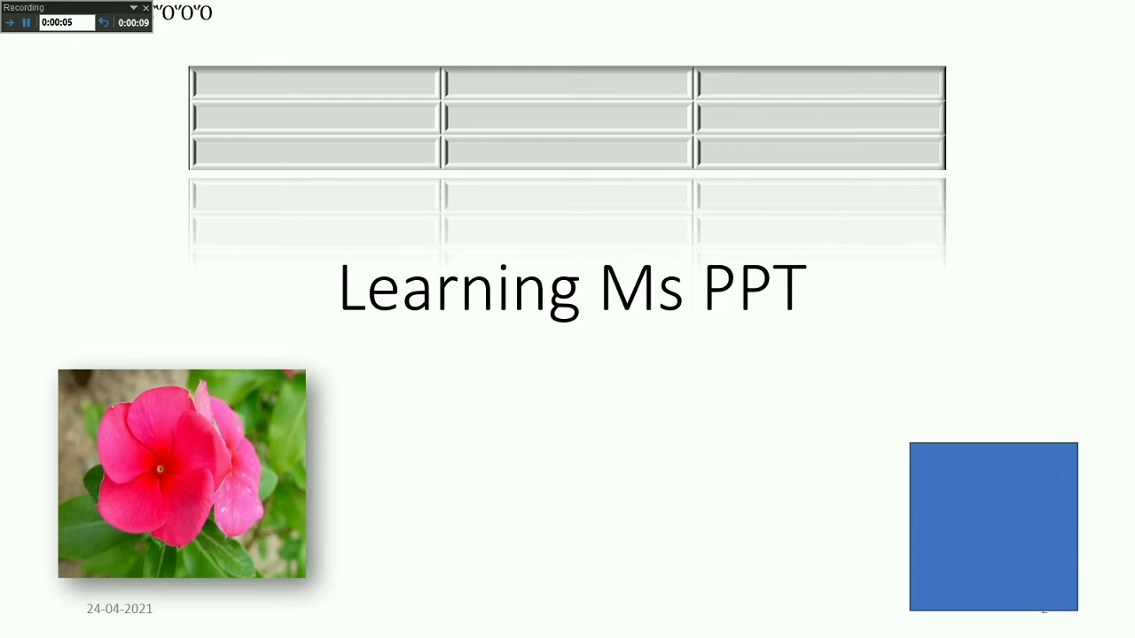
{"action": "key", "text": "Right"}
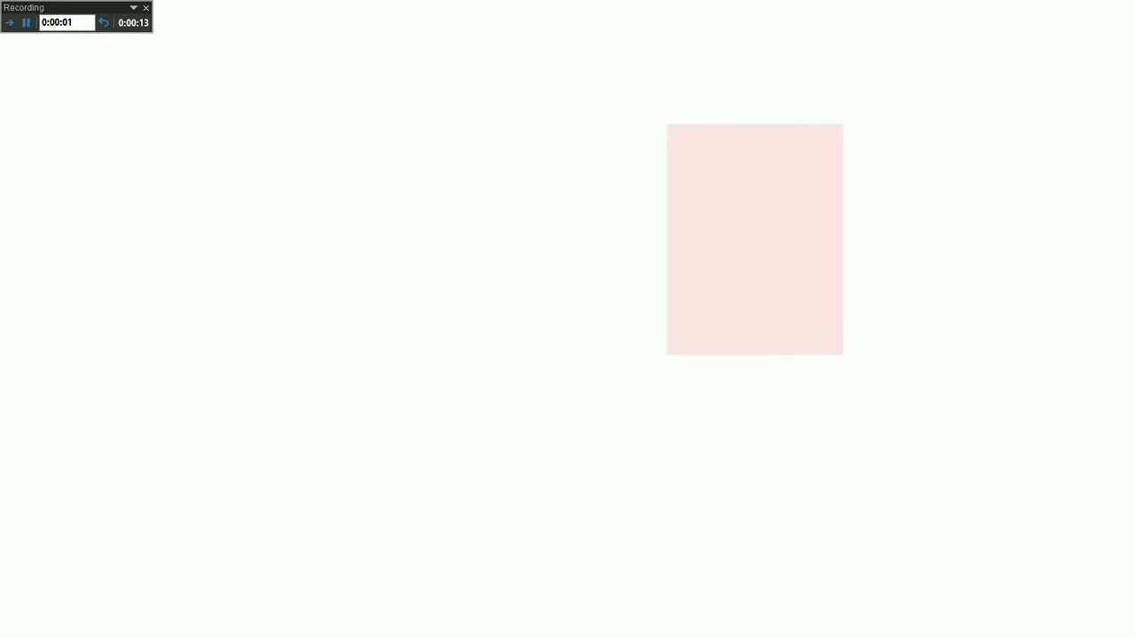
{"action": "key", "text": "Right"}
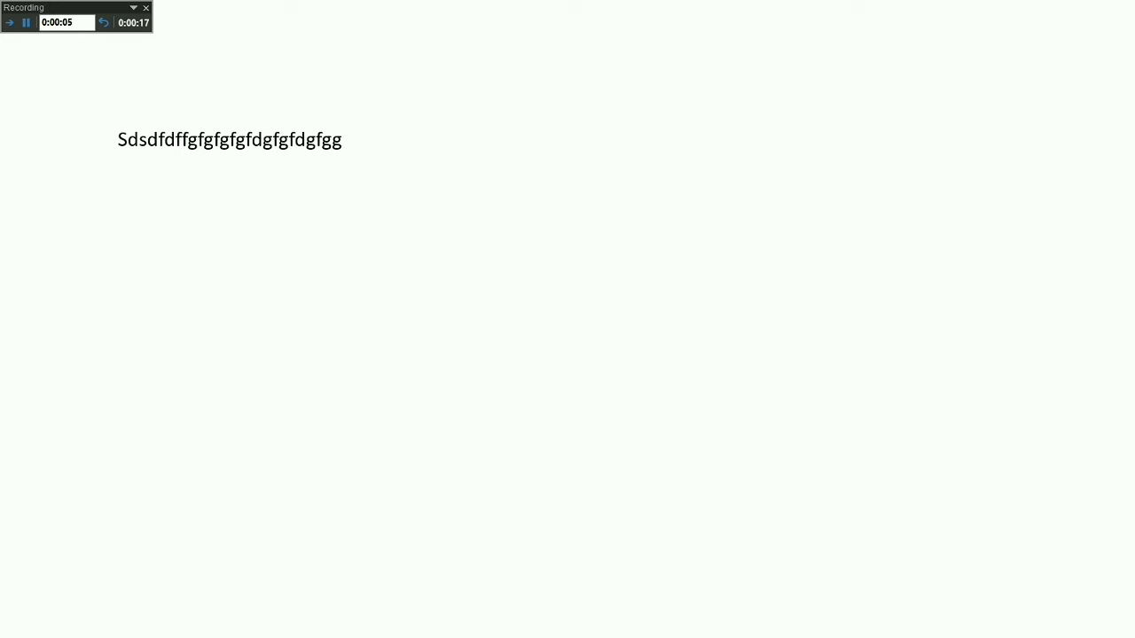
{"action": "key", "text": "Right"}
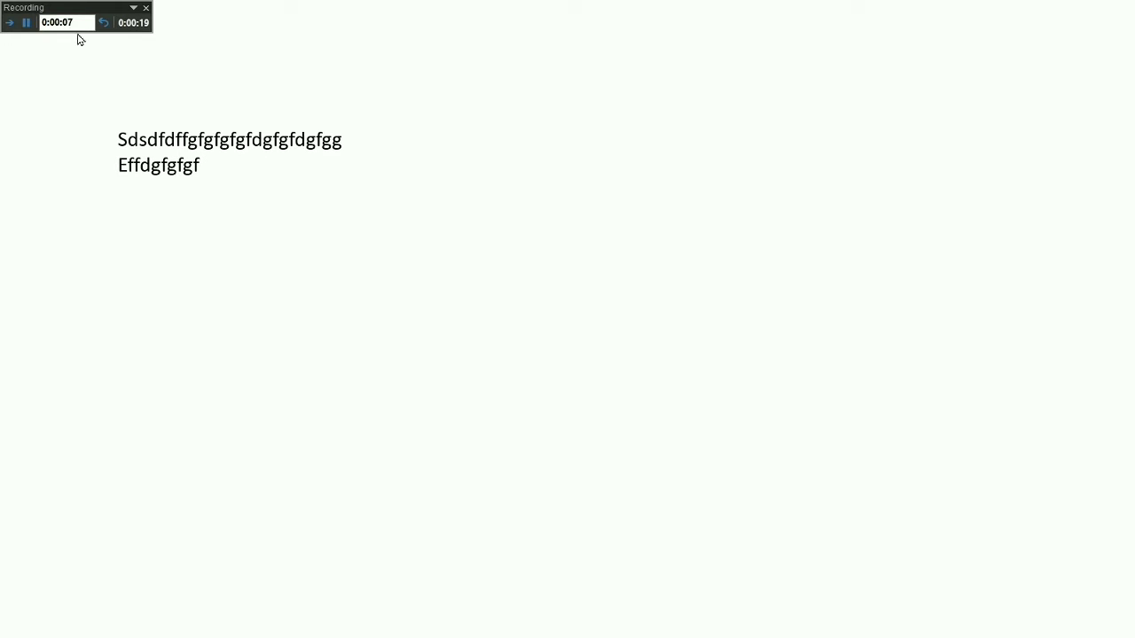
{"action": "key", "text": "Right"}
{"action": "key", "text": "Right"}
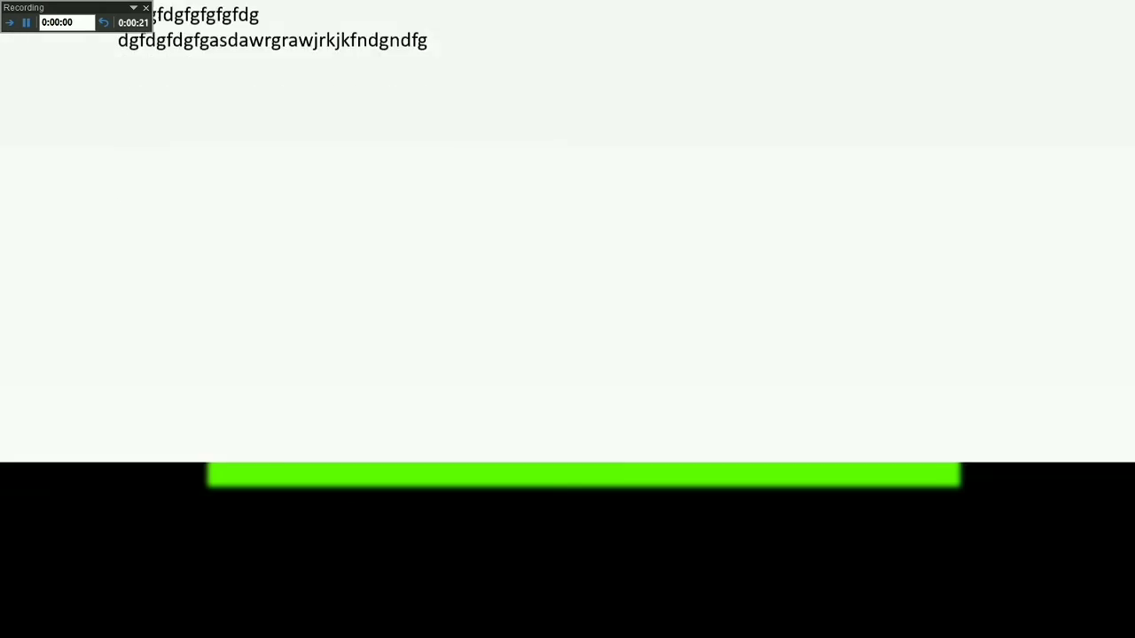
{"action": "key", "text": "Escape"}
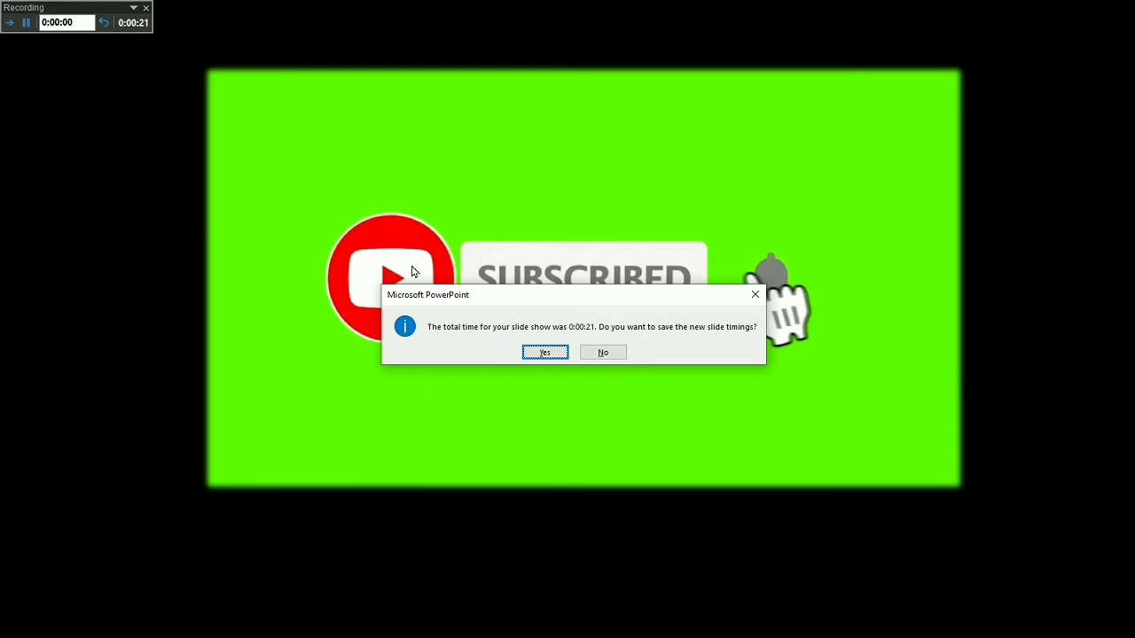
{"action": "left_click", "coordinate": [545, 353]}
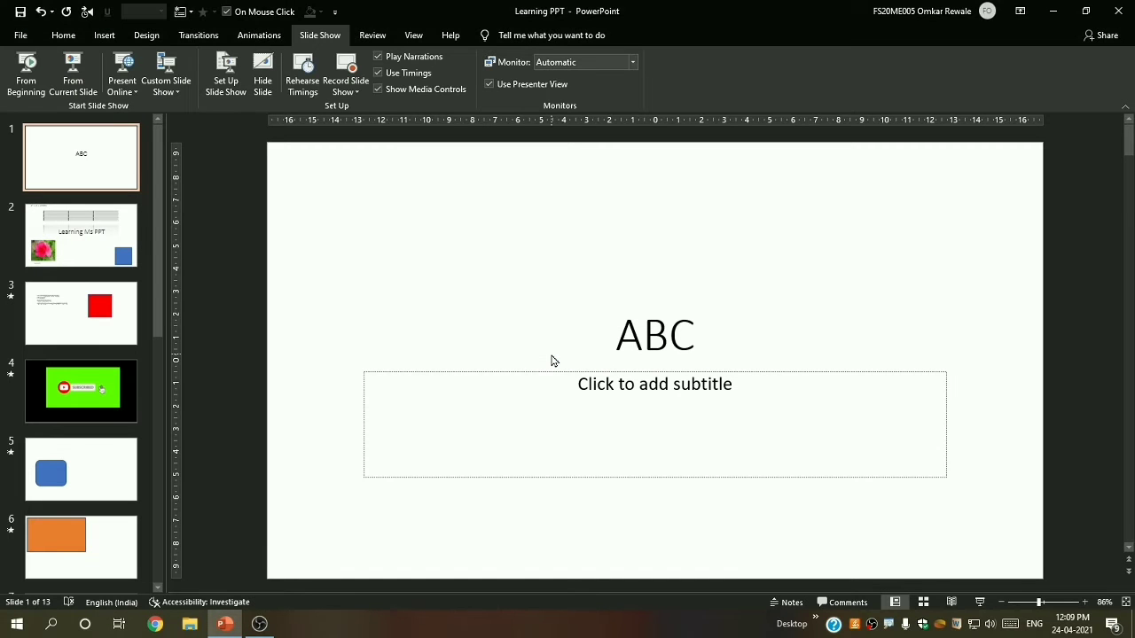
- Start the slide show from slide 1 and let it advance to the Learning Ms PPT slide
{"action": "left_click", "coordinate": [981, 603]}
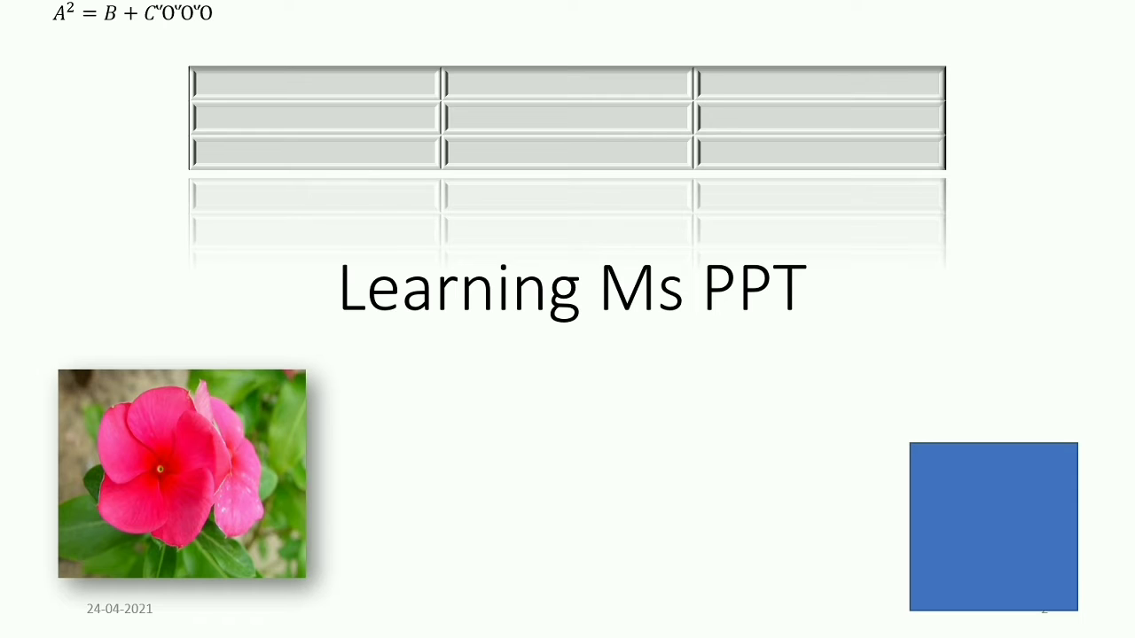
- Advance to the text slide and reveal its lines one by one
{"action": "key", "text": "Right"}
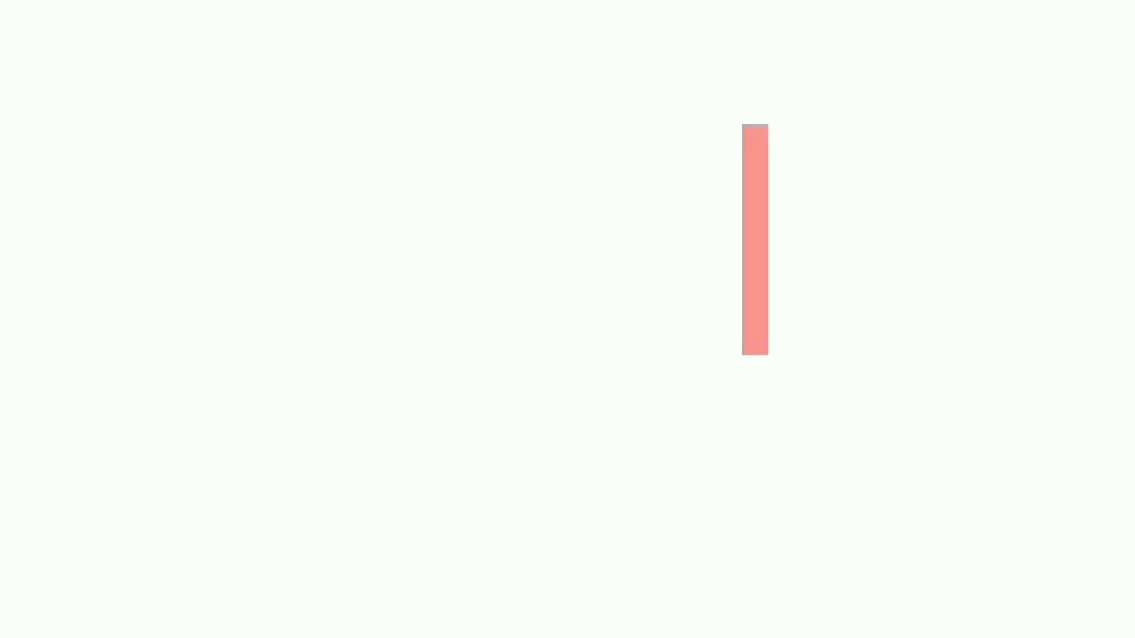
{"action": "key", "text": "Right"}
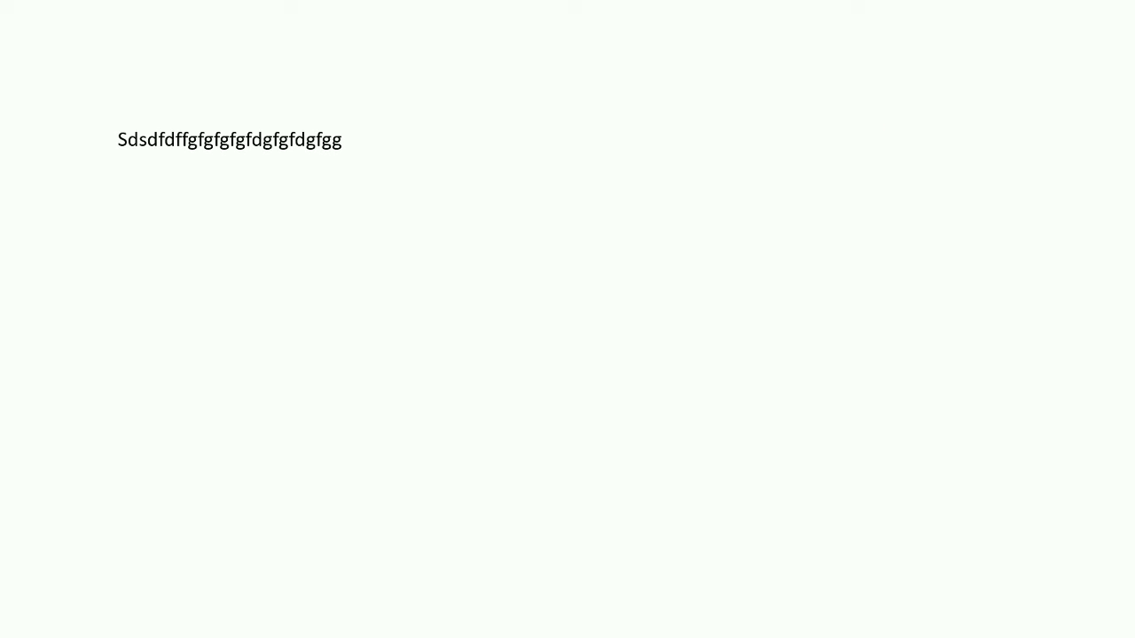
{"action": "key", "text": "Right"}
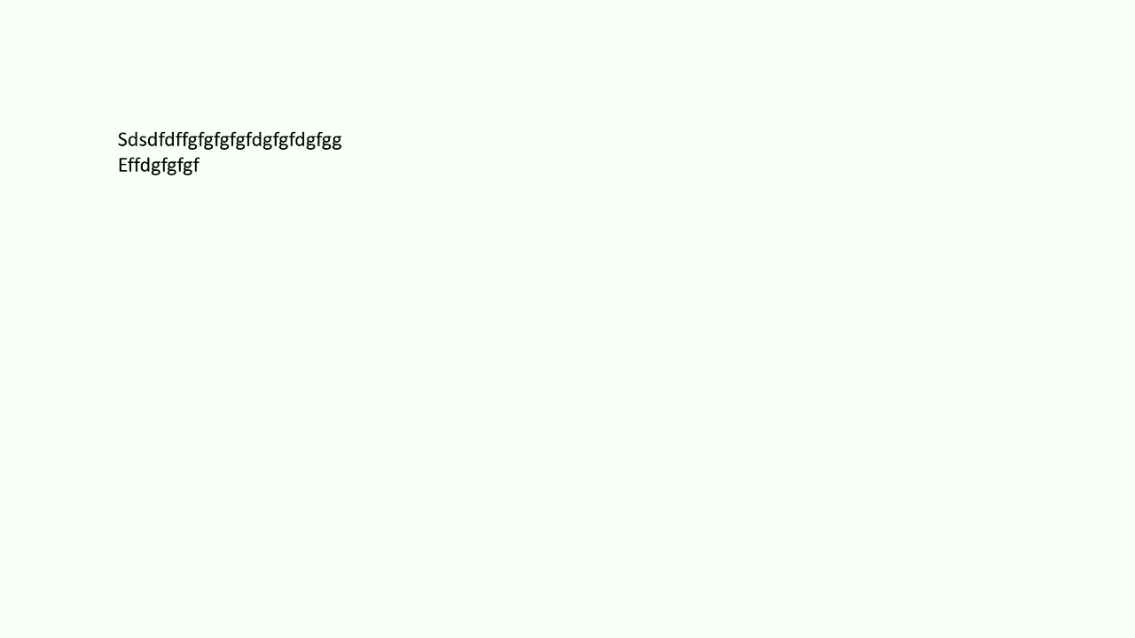
{"action": "key", "text": "Right"}
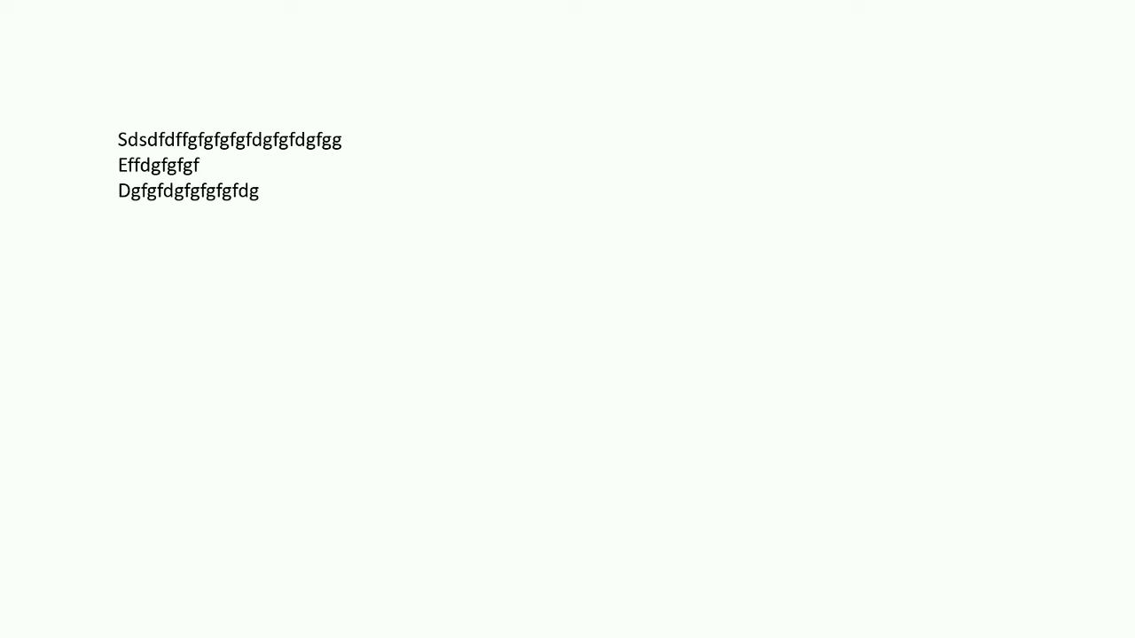
{"action": "key", "text": "Right"}
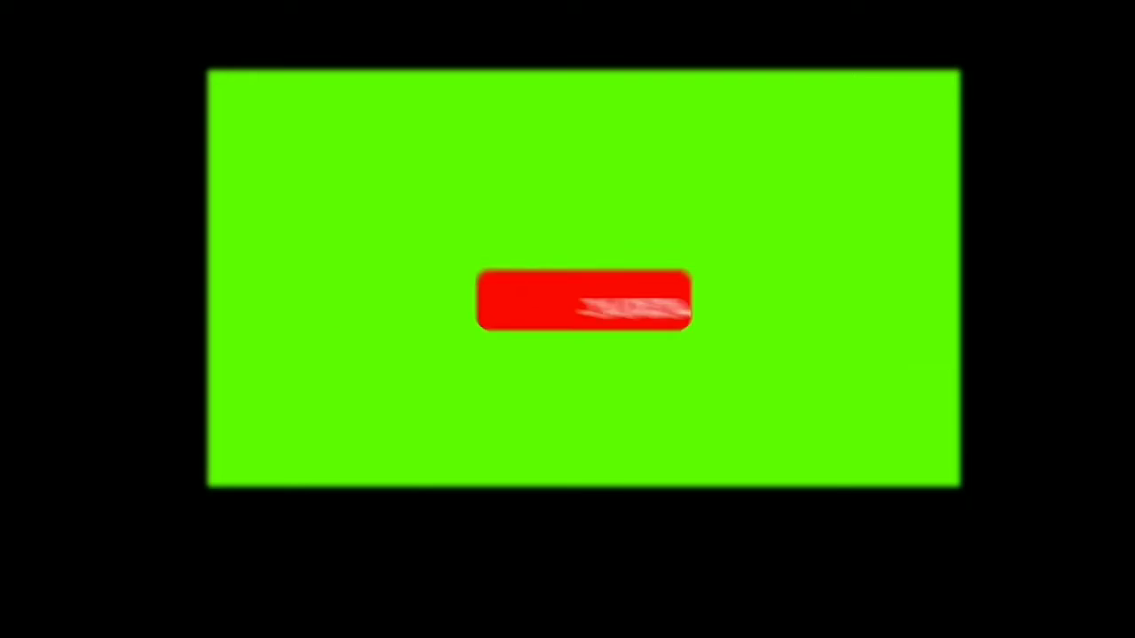
- Pause the subscribe video, move on to the blue rounded rectangle slide, and end the show
{"action": "left_click", "coordinate": [497, 266]}
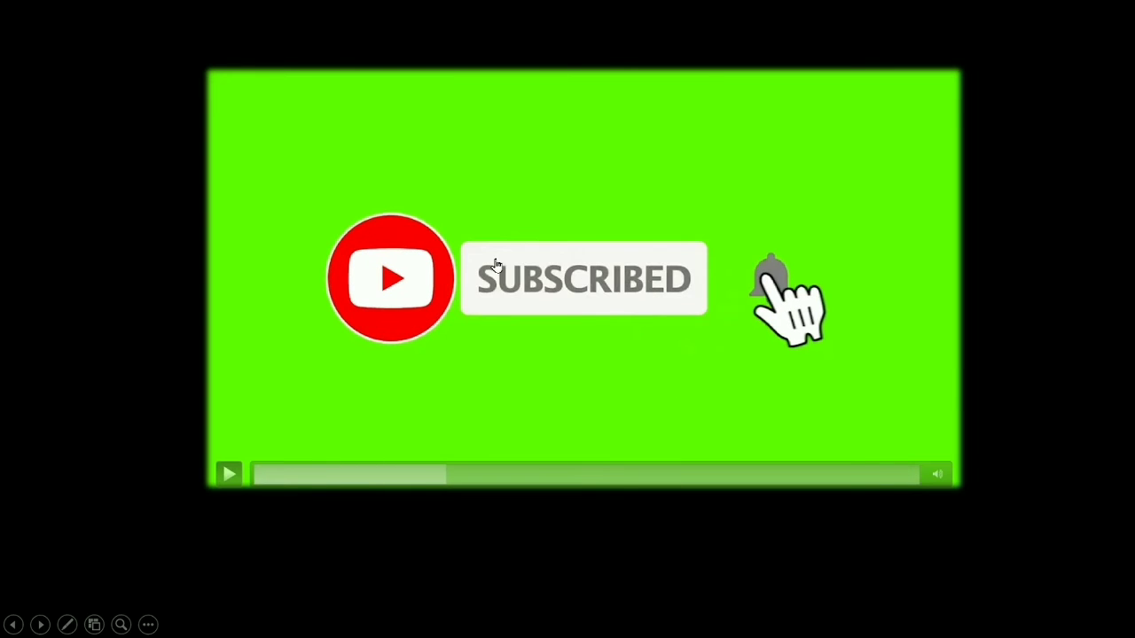
{"action": "left_click", "coordinate": [123, 230]}
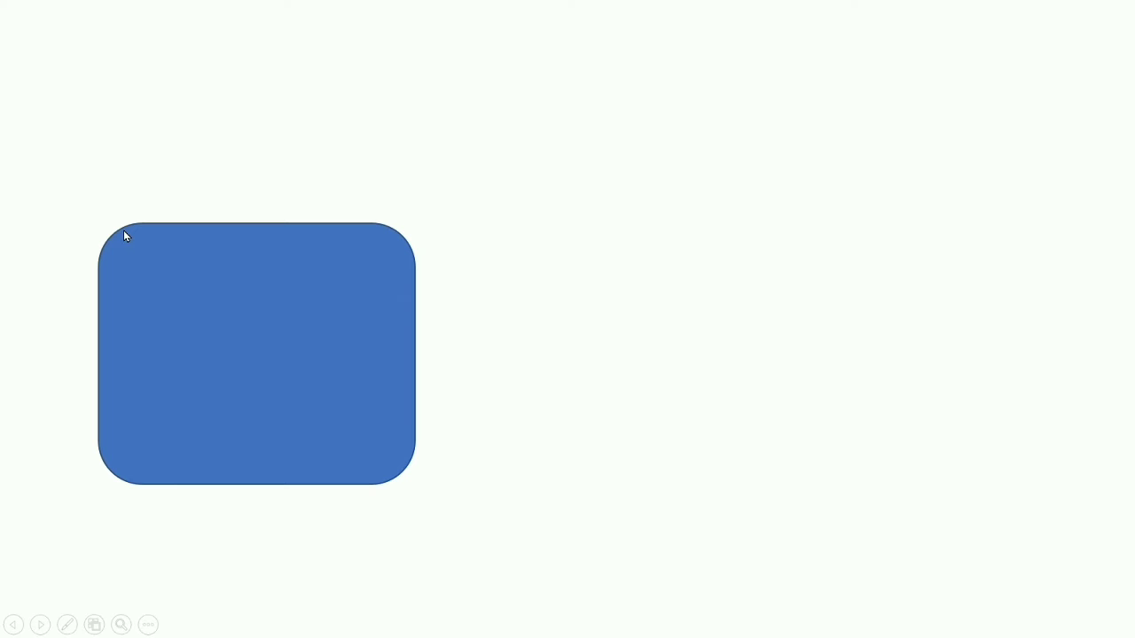
{"action": "key", "text": "Escape"}
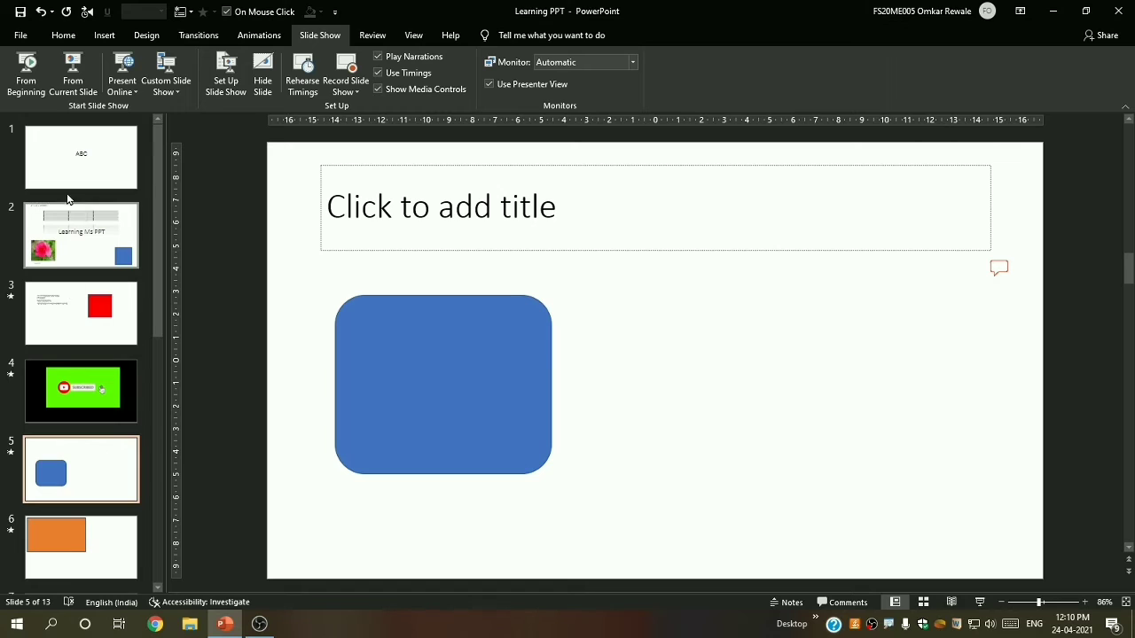
- Go back to the ABC slide 1 and turn off Use Timings
{"action": "left_click", "coordinate": [57, 141]}
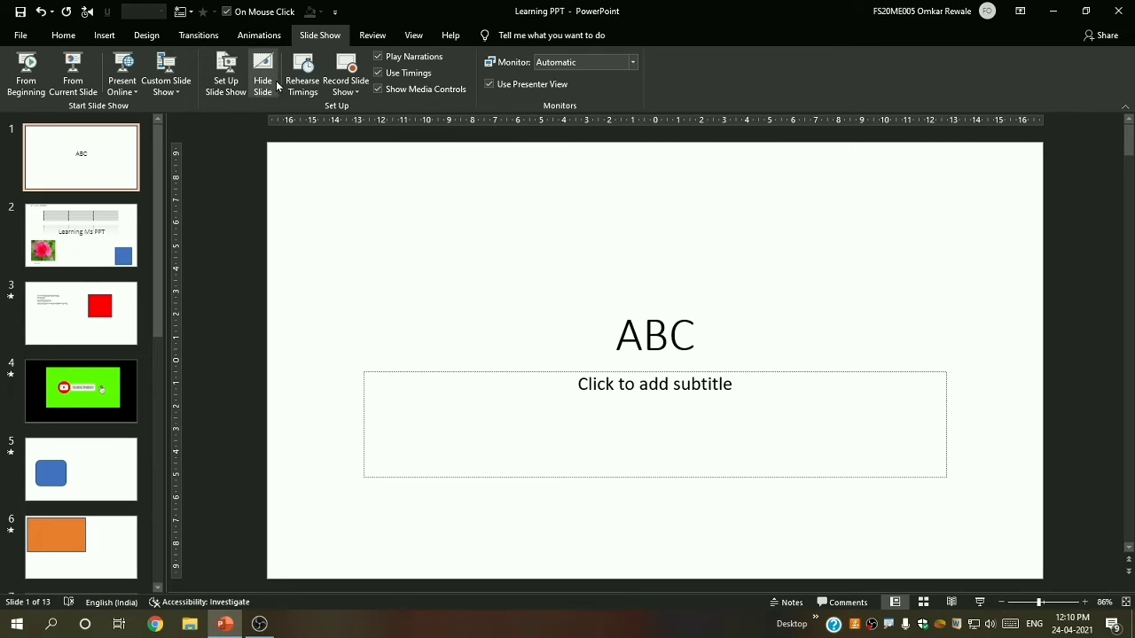
{"action": "left_click", "coordinate": [383, 75]}
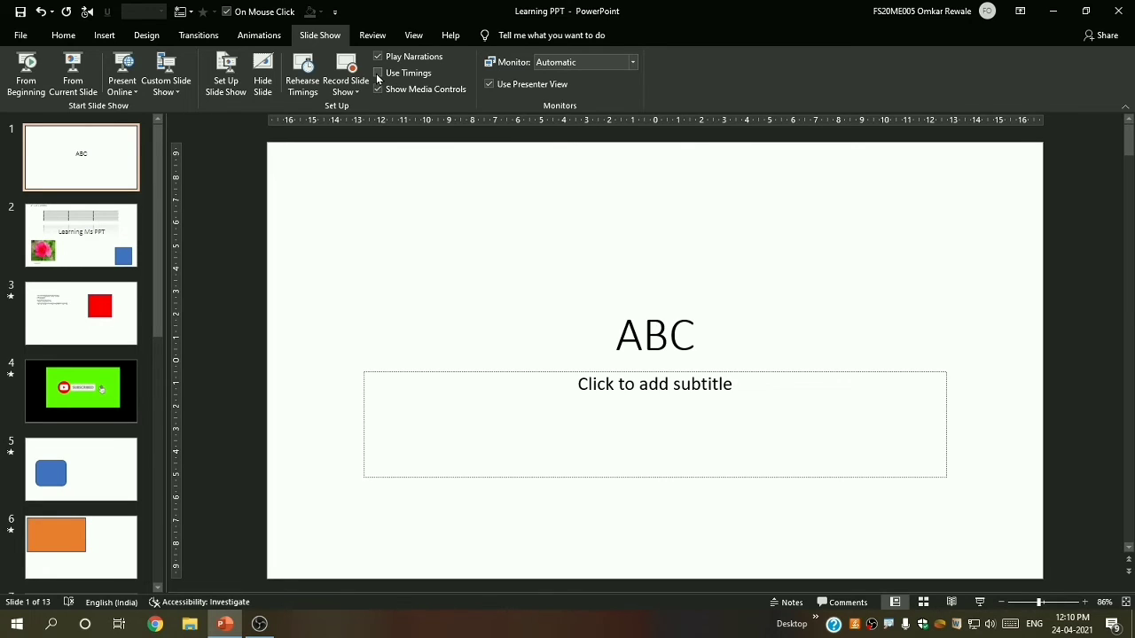
- Run the show from slide 1, advancing manually to the text slide, then exit
{"action": "left_click", "coordinate": [979, 603]}
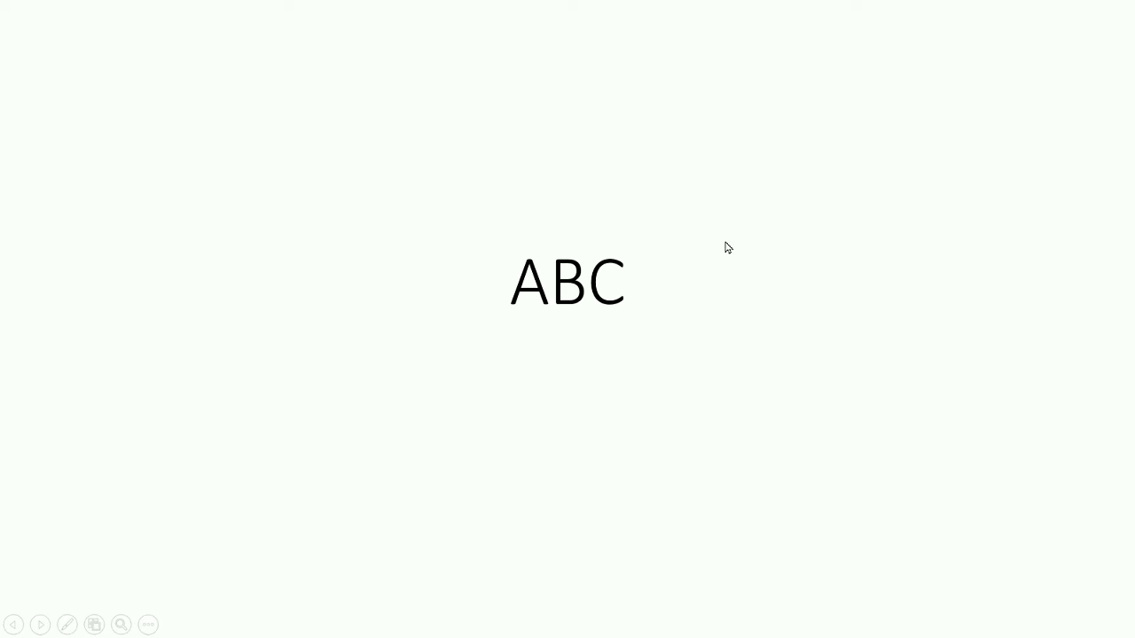
{"action": "left_click", "coordinate": [820, 290]}
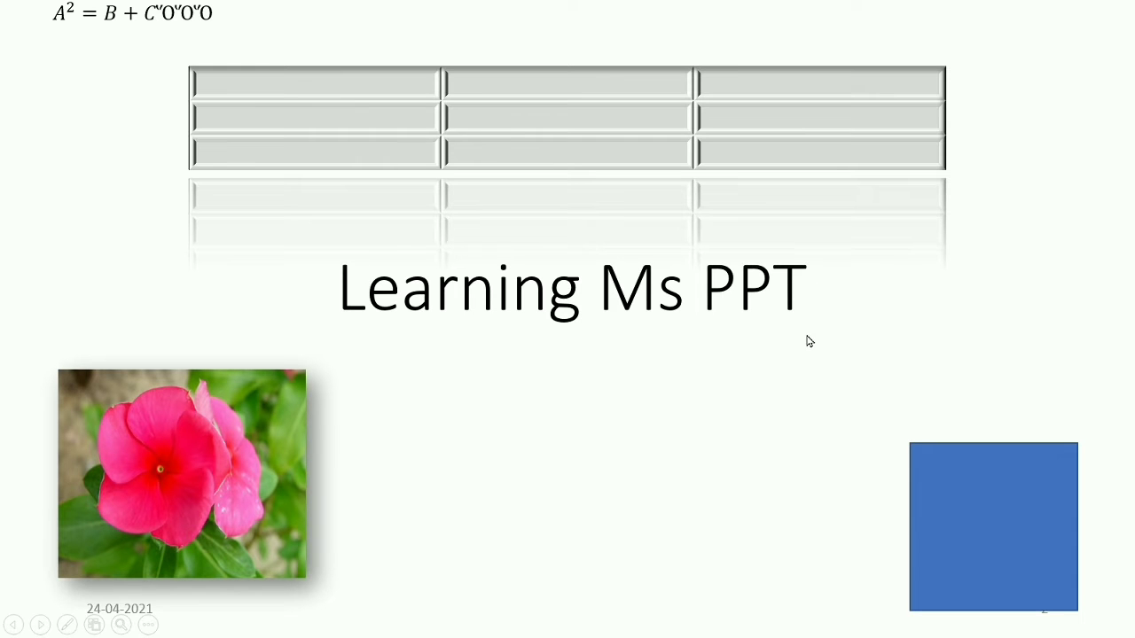
{"action": "left_click", "coordinate": [827, 370]}
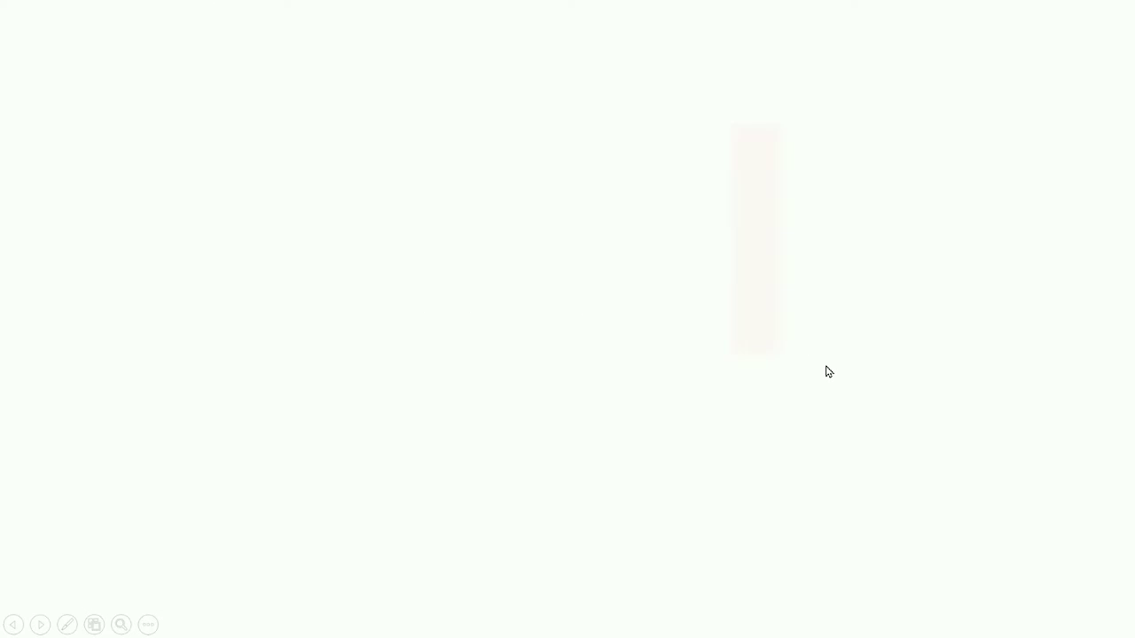
{"action": "left_click", "coordinate": [827, 370]}
{"action": "left_click", "coordinate": [827, 369]}
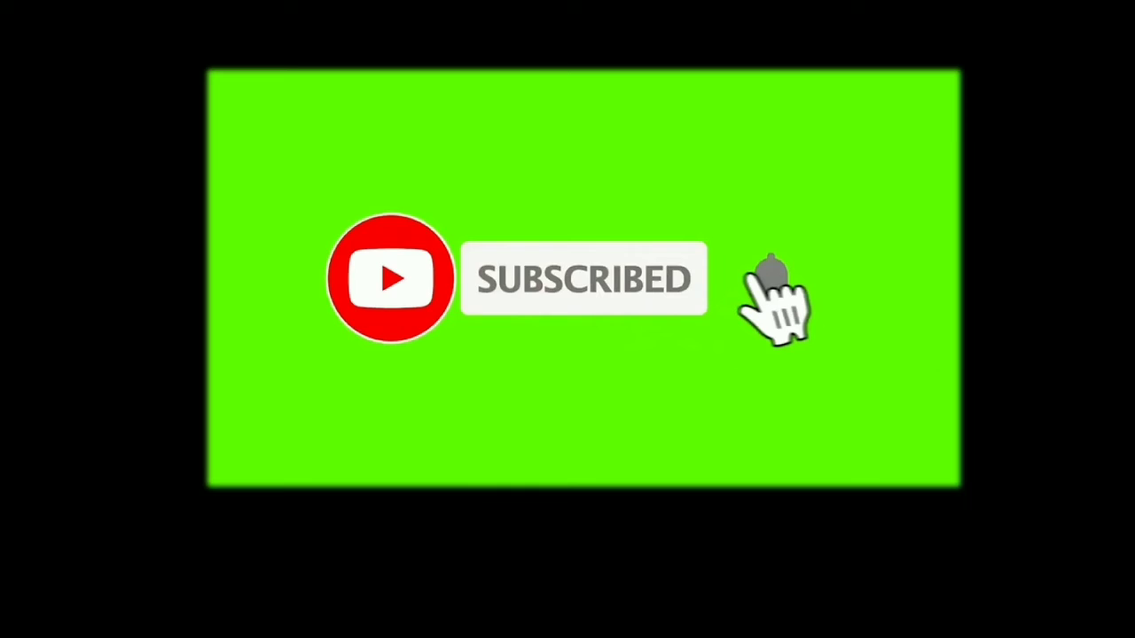
{"action": "key", "text": "Escape"}
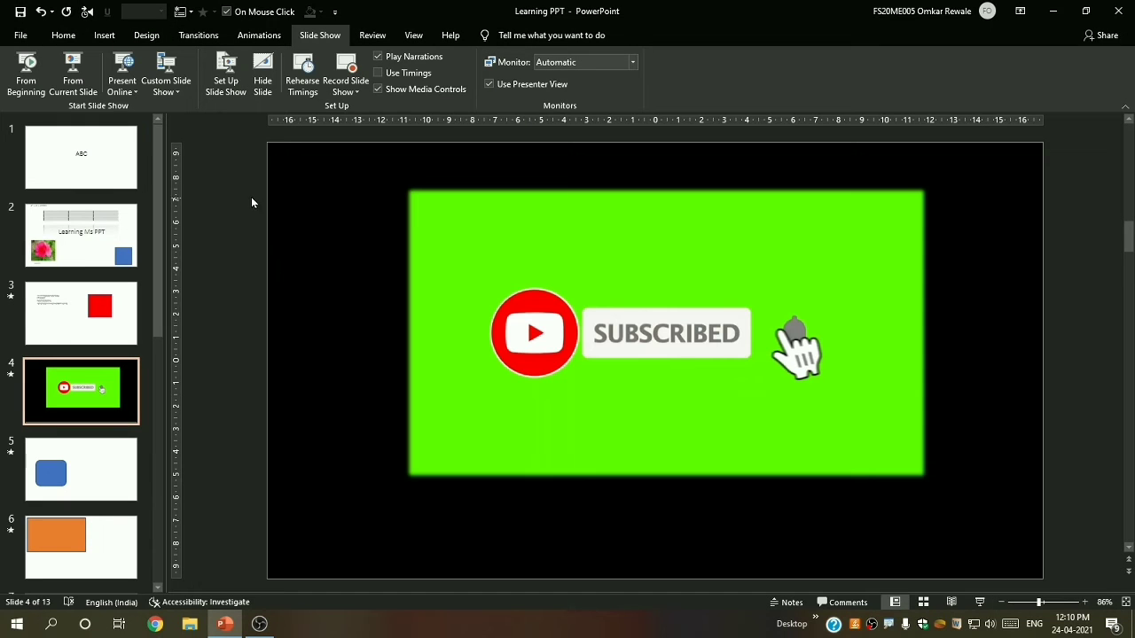
- Choose Record Slide Show > Record from Beginning to open the recorder on slide 1
{"action": "left_click", "coordinate": [346, 86]}
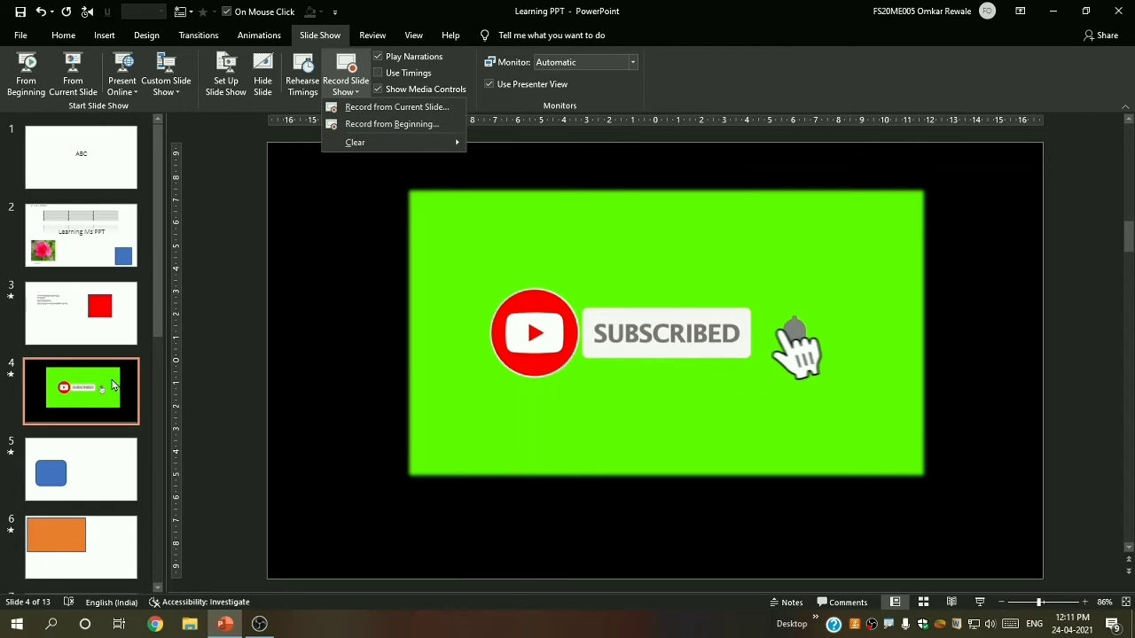
{"action": "left_click", "coordinate": [370, 124]}
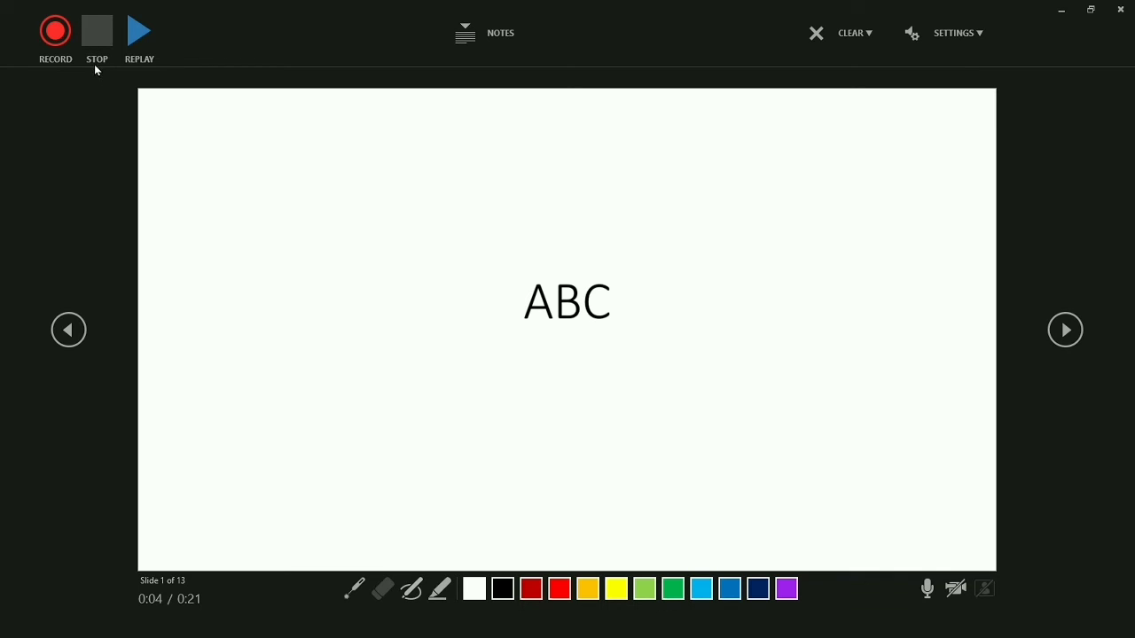
- Show the speaker notes, return to the first slide, and adjust the notes text size
{"action": "left_click", "coordinate": [507, 34]}
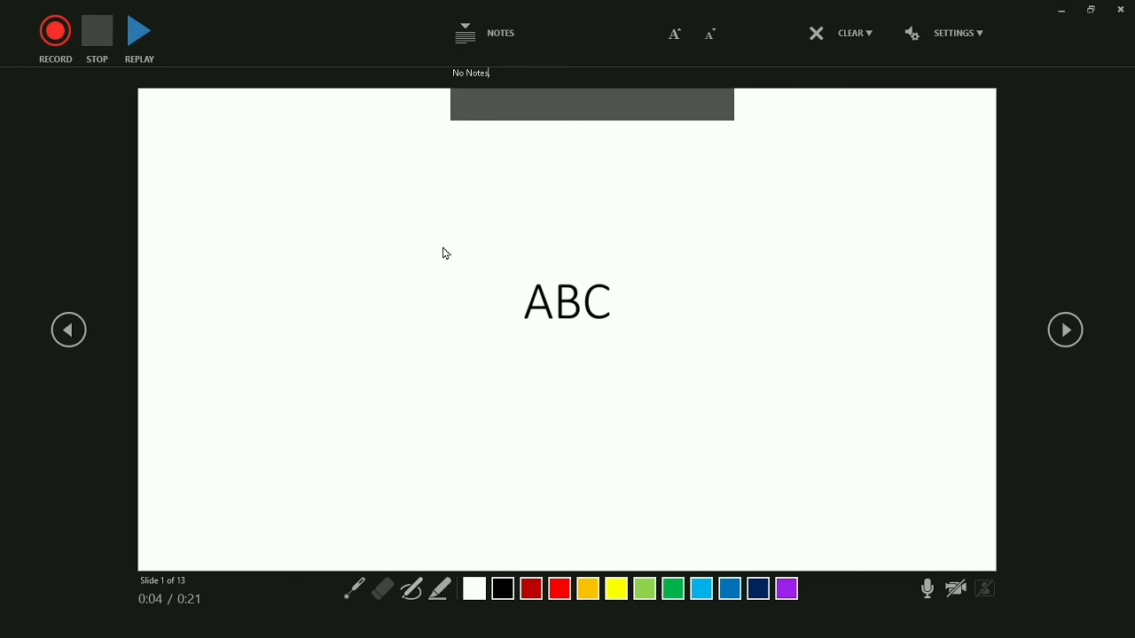
{"action": "key", "text": "Page_Up"}
{"action": "left_click", "coordinate": [713, 40]}
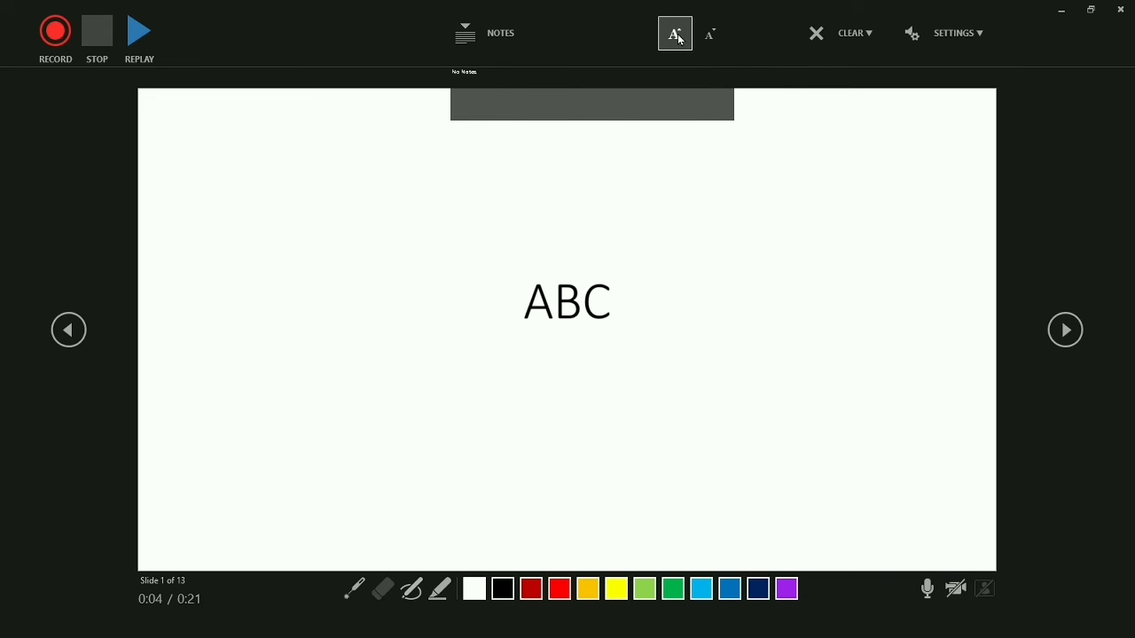
{"action": "left_click", "coordinate": [676, 32]}
{"action": "left_click", "coordinate": [719, 33]}
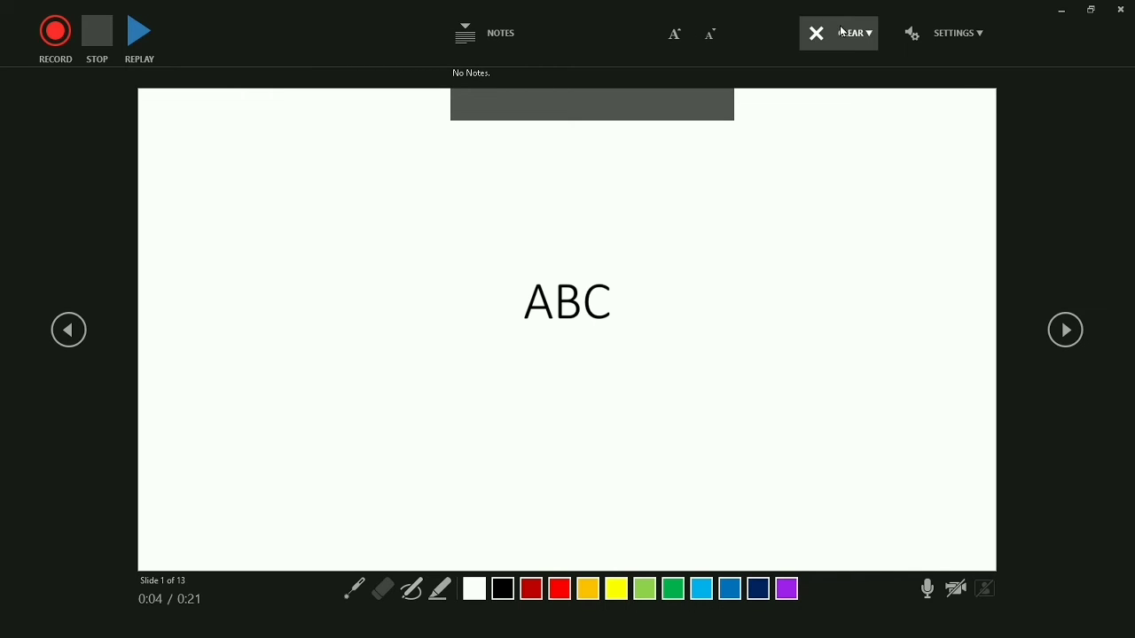
- Look over the clear recordings options, shrink the notes text, and hide the notes panel
{"action": "left_click", "coordinate": [871, 36]}
{"action": "left_click", "coordinate": [763, 147]}
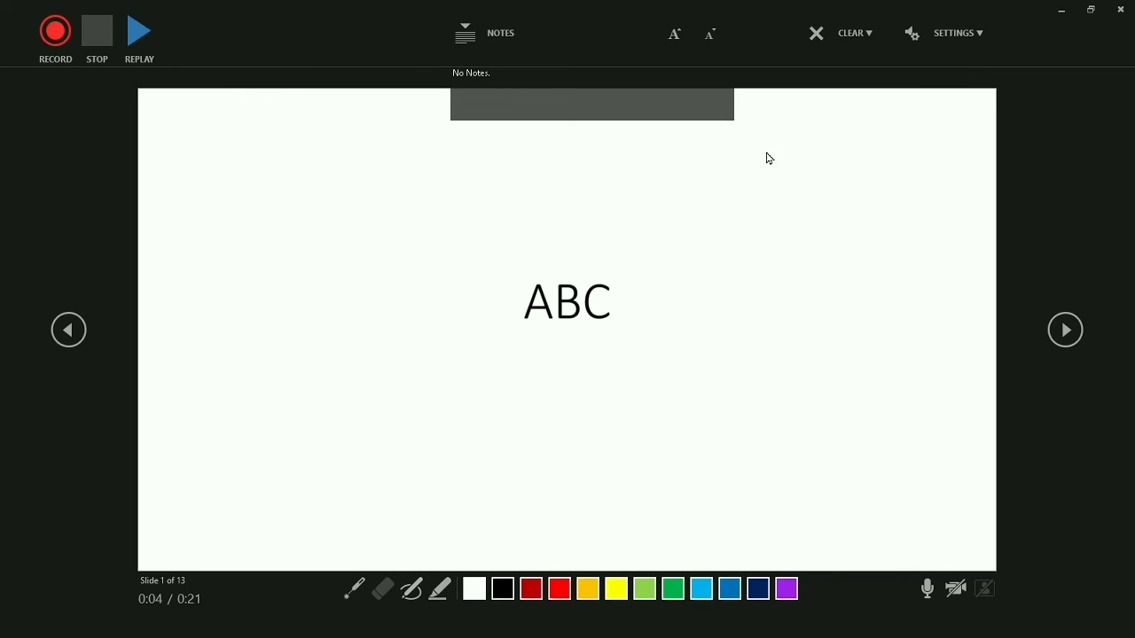
{"action": "left_click", "coordinate": [710, 33]}
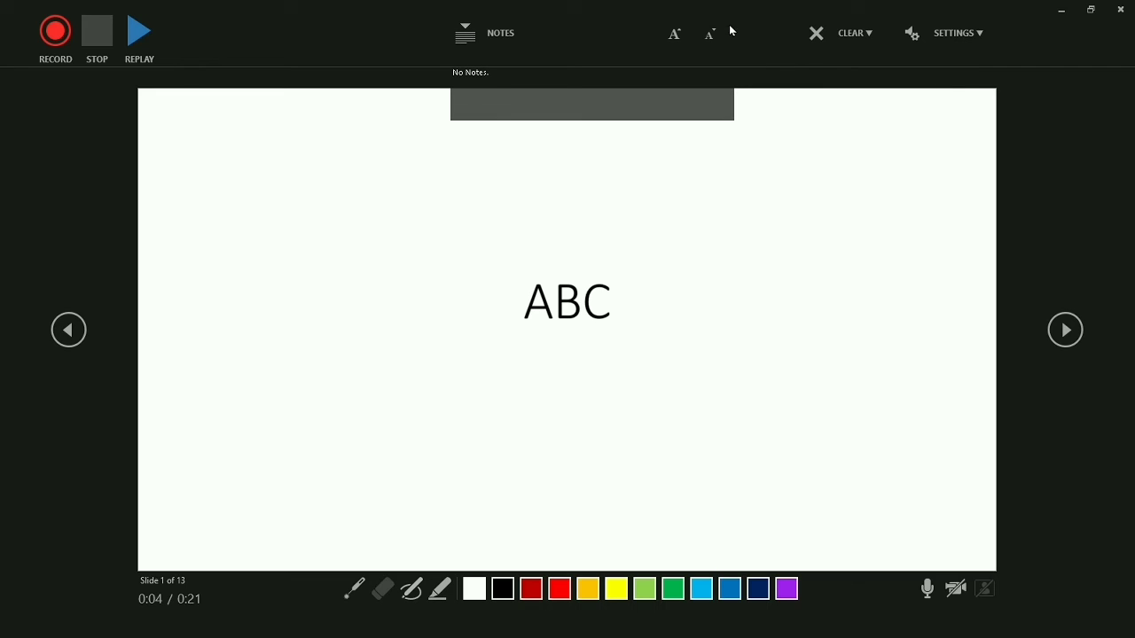
{"action": "left_click", "coordinate": [856, 35]}
{"action": "left_click", "coordinate": [1062, 118]}
{"action": "left_click", "coordinate": [866, 50]}
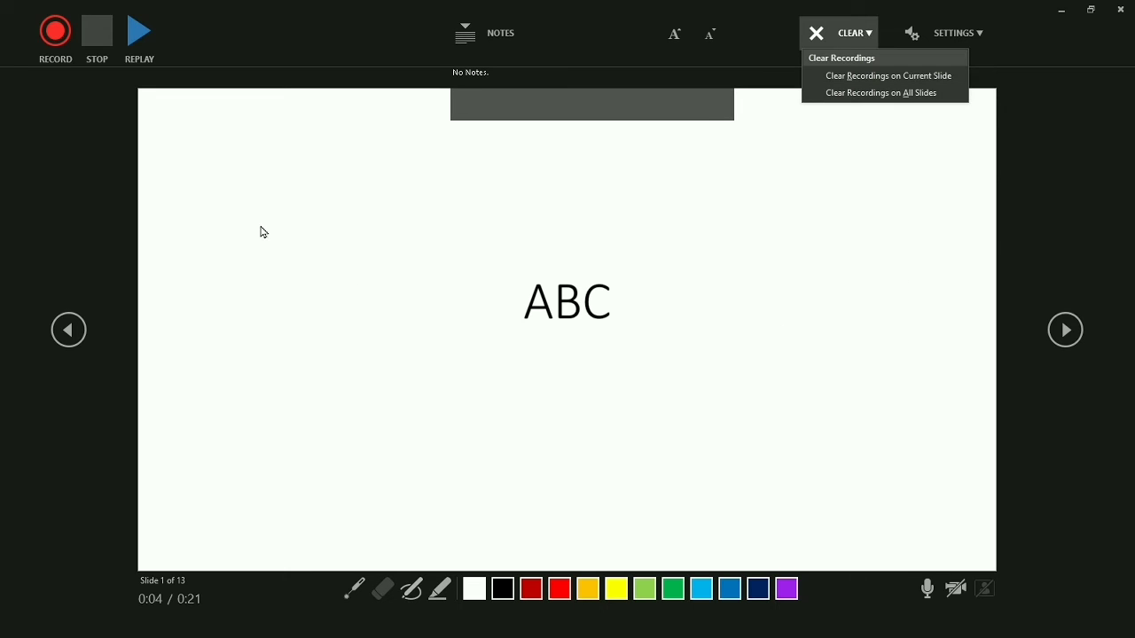
{"action": "left_click", "coordinate": [748, 203]}
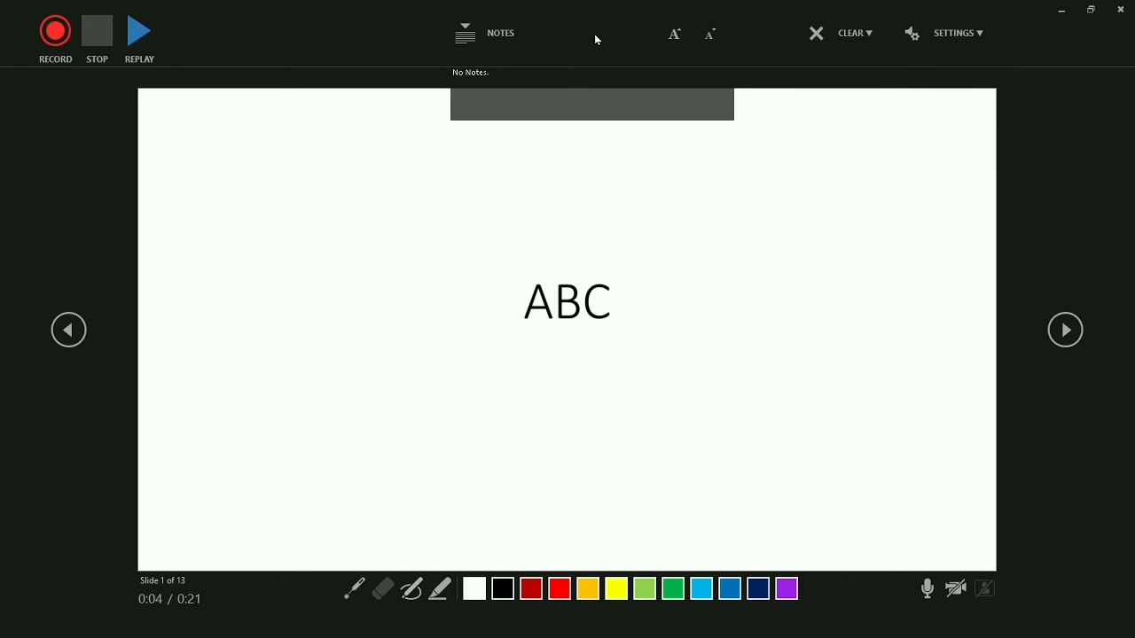
{"action": "left_click", "coordinate": [479, 34]}
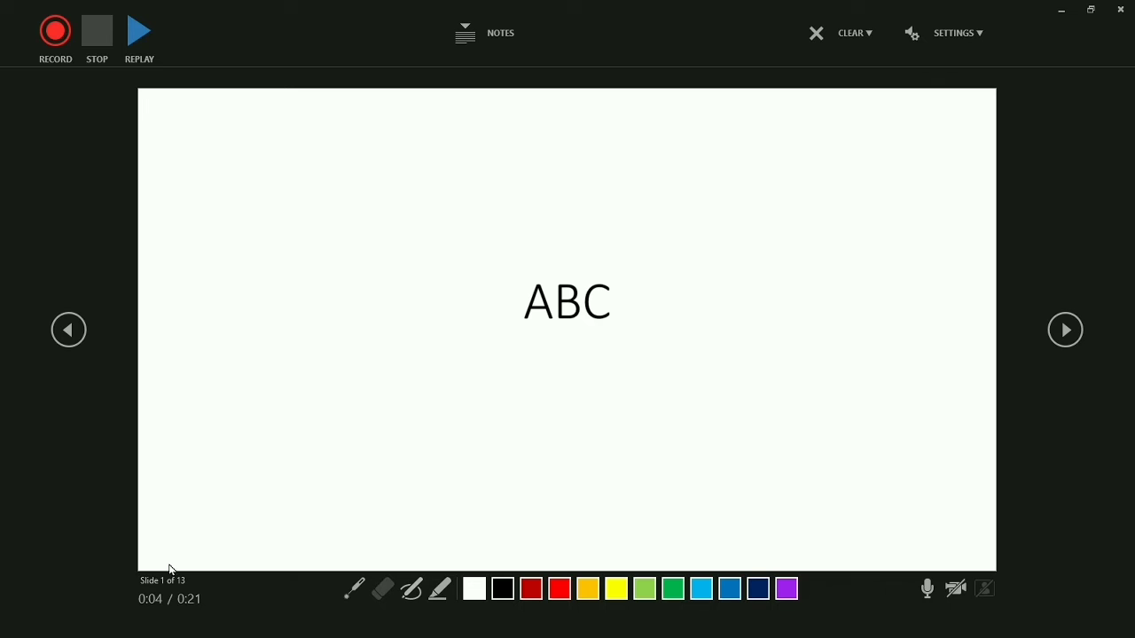
{"action": "left_click", "coordinate": [234, 390]}
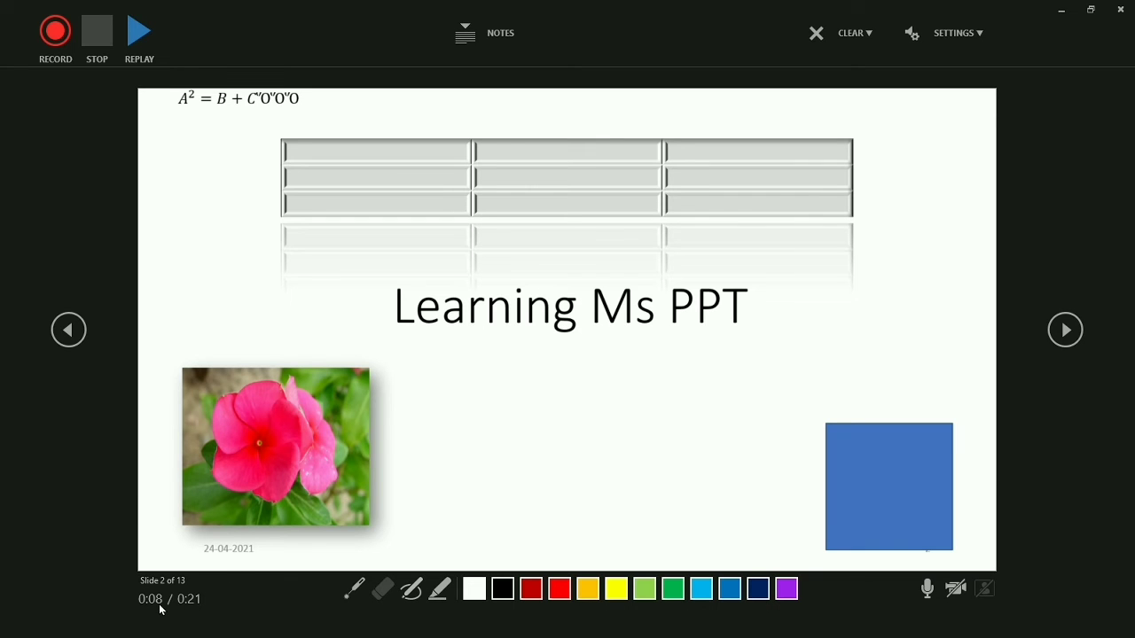
{"action": "key", "text": "Right"}
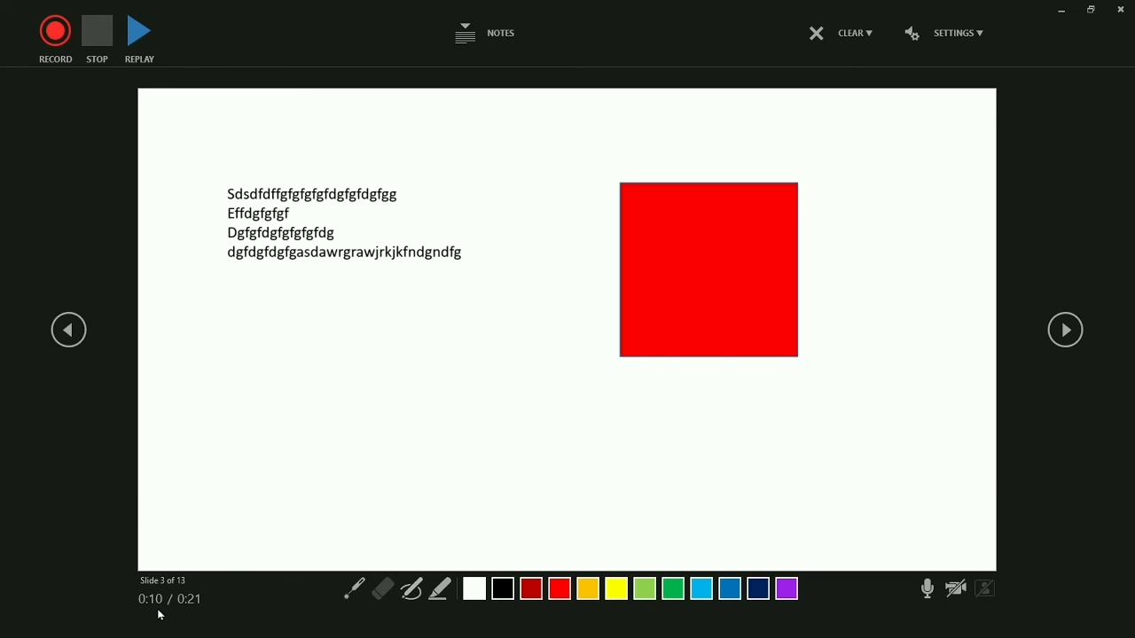
{"action": "key", "text": "Left"}
{"action": "key", "text": "Left"}
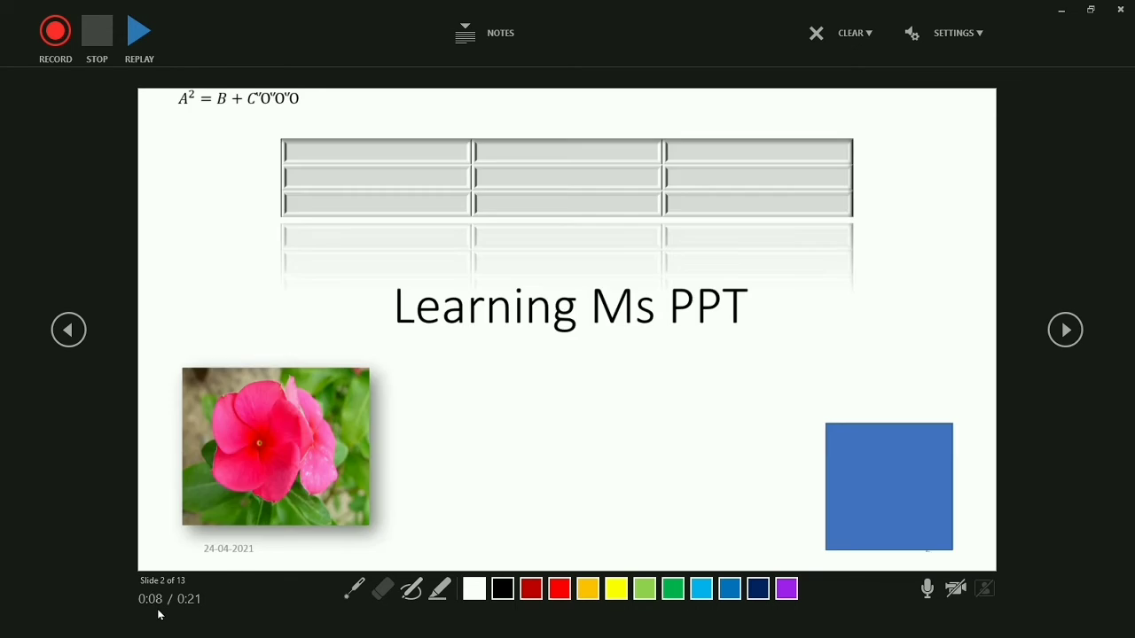
{"action": "key", "text": "Right"}
{"action": "key", "text": "Right"}
{"action": "key", "text": "Right"}
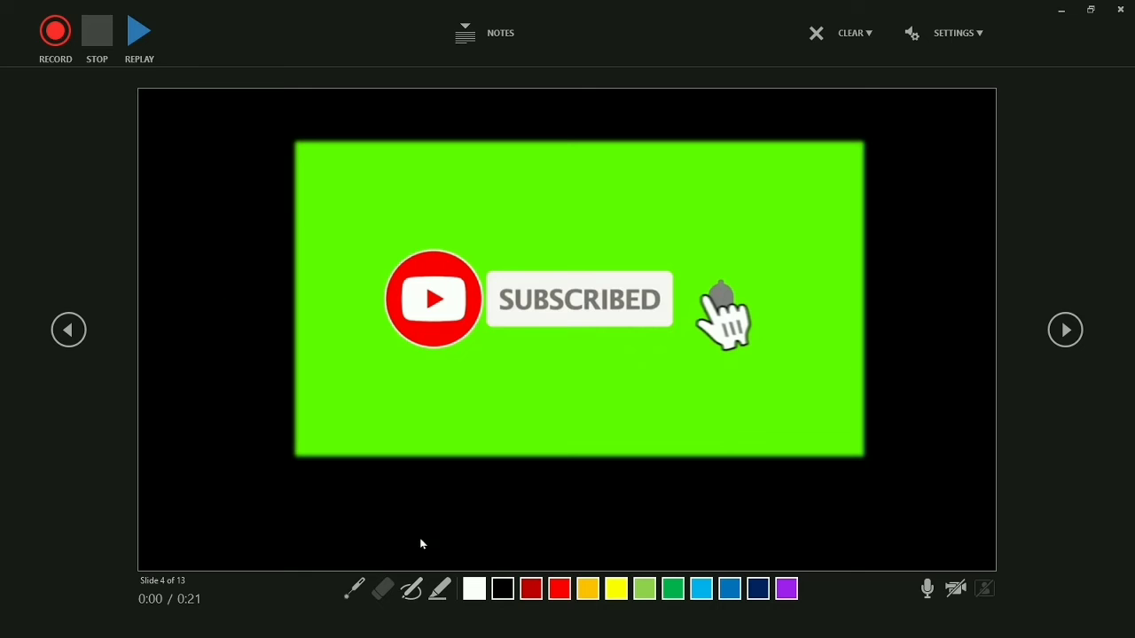
{"action": "key", "text": "Right"}
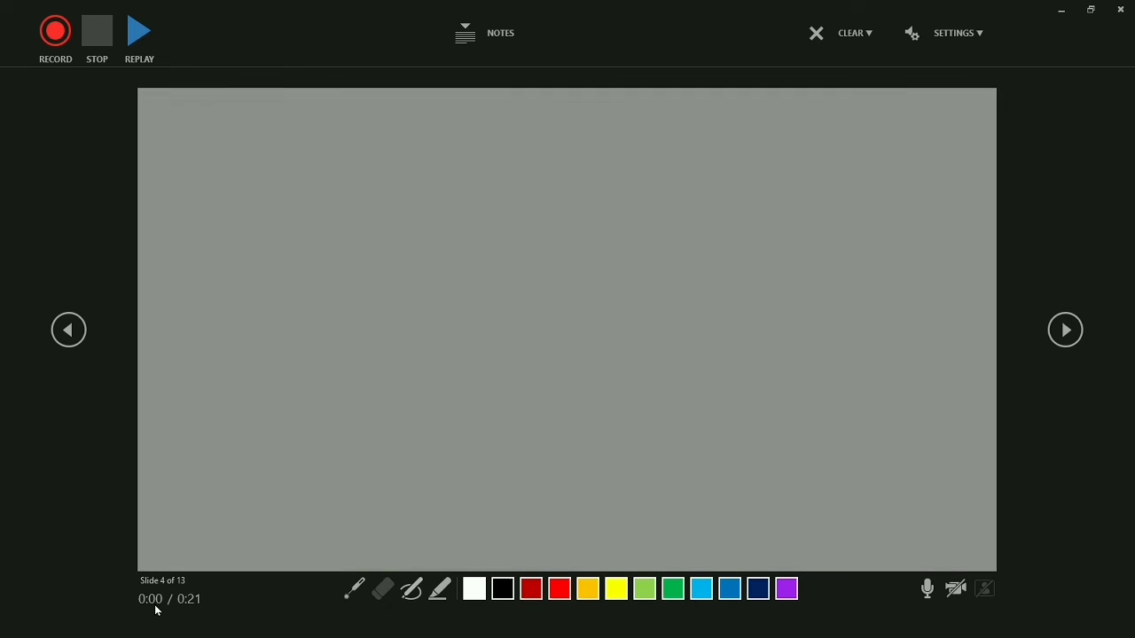
{"action": "key", "text": "Left"}
{"action": "key", "text": "Home"}
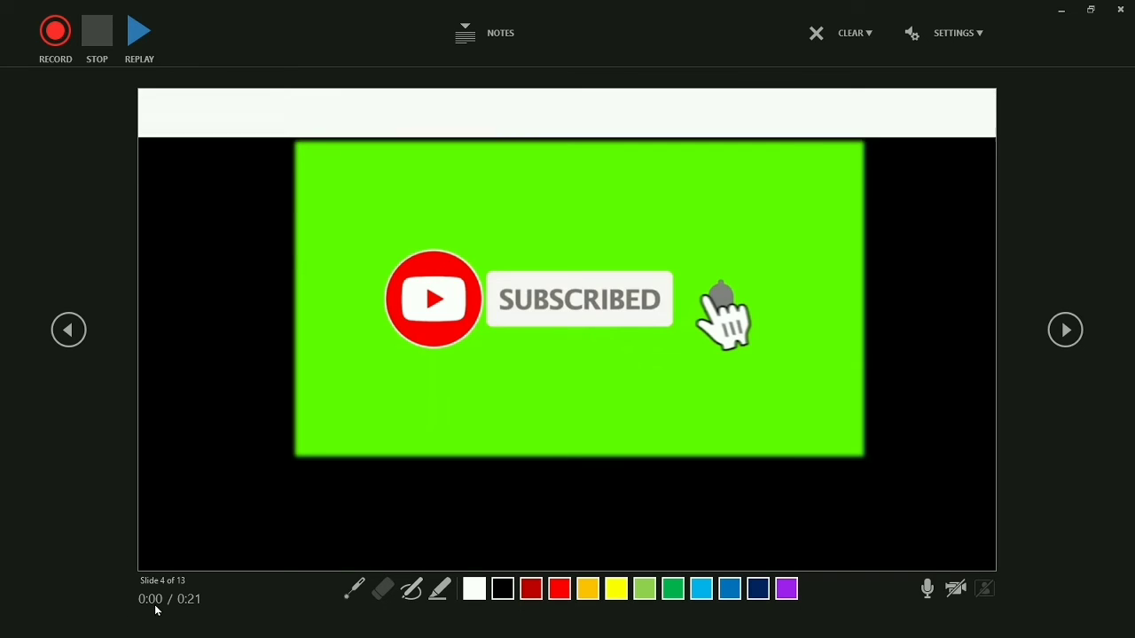
{"action": "left_click", "coordinate": [358, 594]}
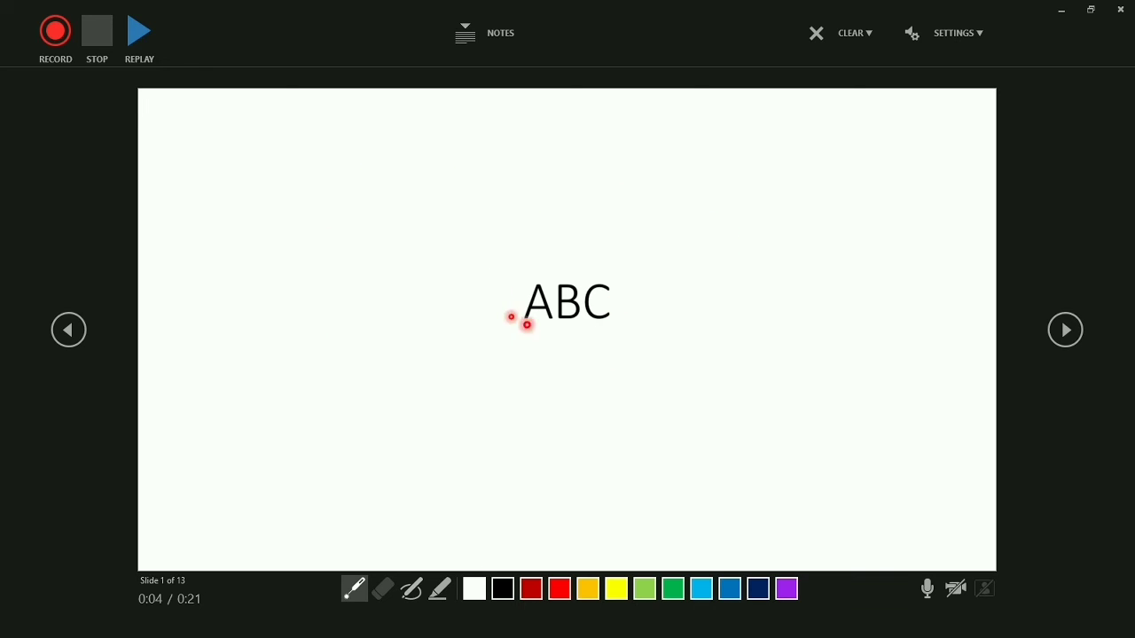
{"action": "left_click", "coordinate": [362, 594]}
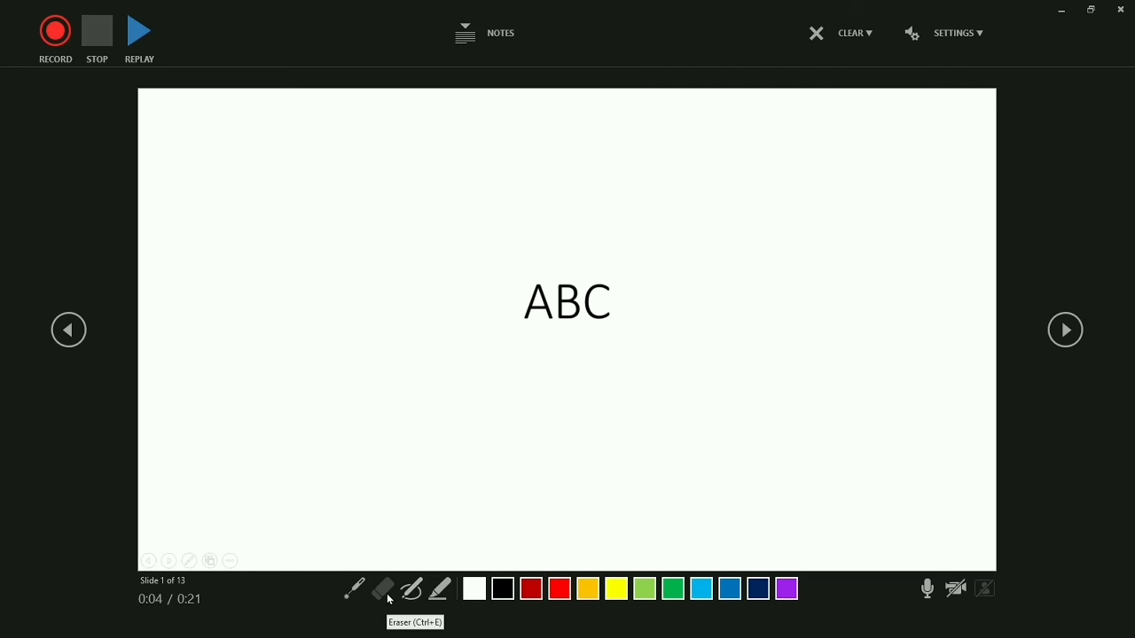
{"action": "left_click", "coordinate": [408, 594]}
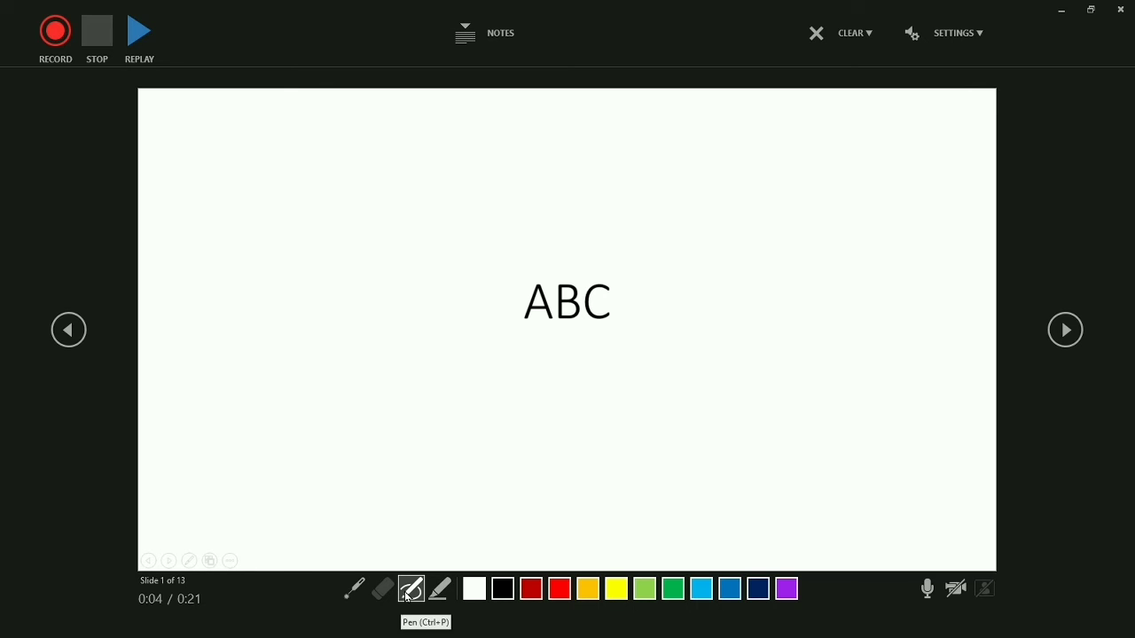
{"action": "mouse_move", "coordinate": [392, 283]}
{"action": "left_mouse_down"}
{"action": "mouse_move", "coordinate": [554, 368]}
{"action": "mouse_move", "coordinate": [494, 238]}
{"action": "mouse_move", "coordinate": [531, 403]}
{"action": "left_mouse_up"}
{"action": "mouse_move", "coordinate": [415, 391]}
{"action": "left_mouse_down"}
{"action": "mouse_move", "coordinate": [357, 362]}
{"action": "mouse_move", "coordinate": [665, 415]}
{"action": "left_mouse_up"}
{"action": "left_click_drag", "start_coordinate": [469, 458], "coordinate": [797, 411]}
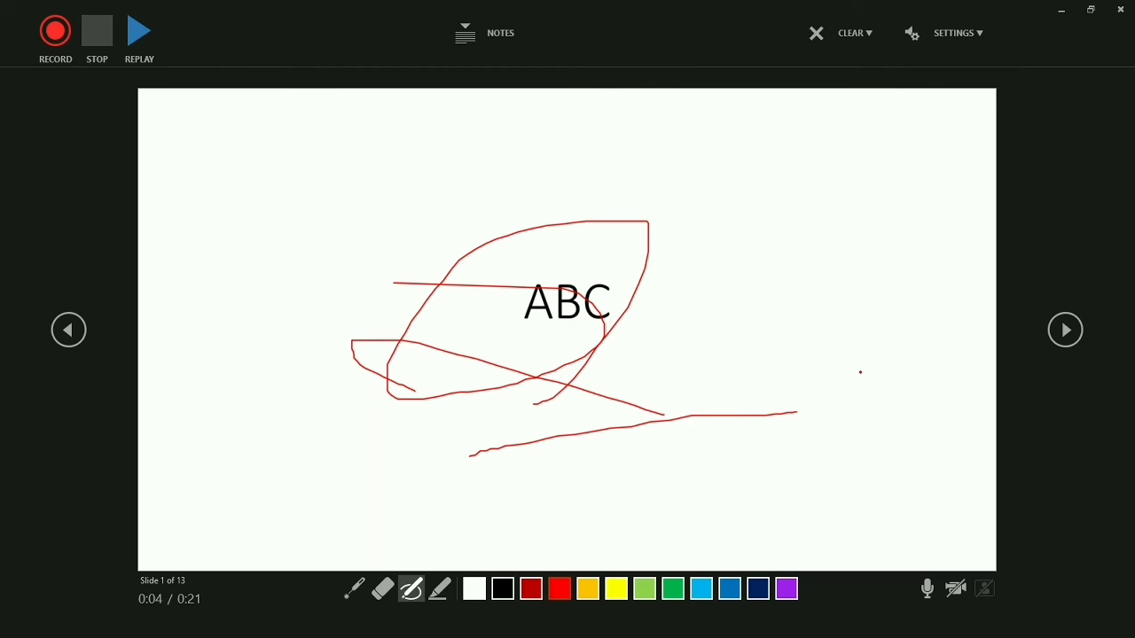
{"action": "left_click_drag", "start_coordinate": [940, 254], "coordinate": [698, 209]}
{"action": "left_click_drag", "start_coordinate": [732, 212], "coordinate": [818, 384]}
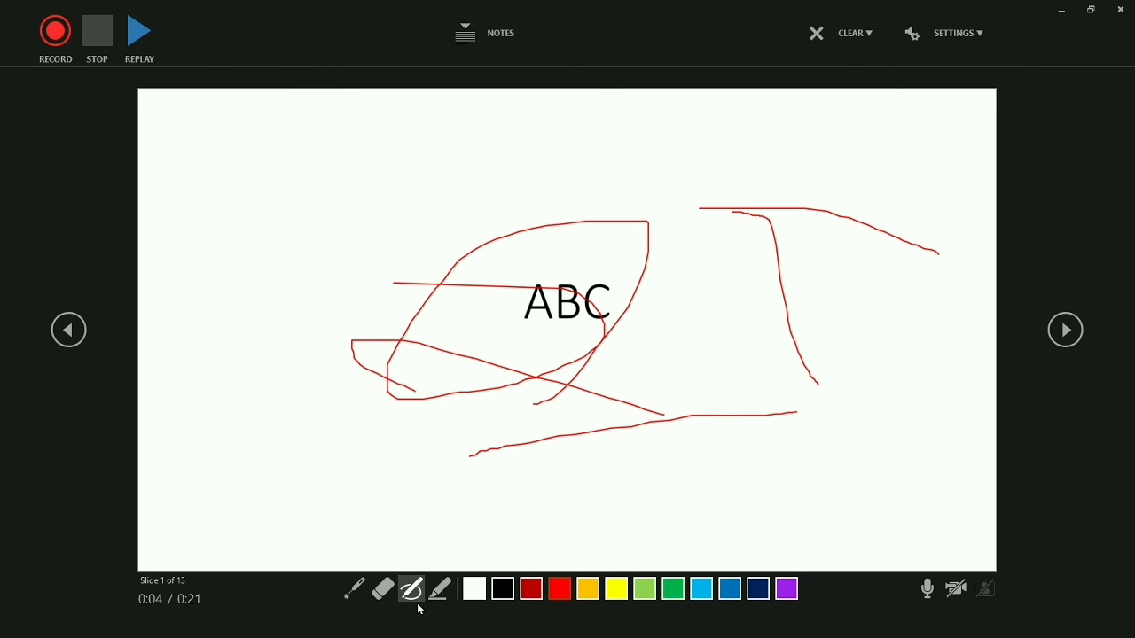
{"action": "left_click", "coordinate": [440, 589]}
{"action": "mouse_move", "coordinate": [397, 192]}
{"action": "left_mouse_down"}
{"action": "mouse_move", "coordinate": [406, 346]}
{"action": "mouse_move", "coordinate": [479, 266]}
{"action": "mouse_move", "coordinate": [91, 466]}
{"action": "mouse_move", "coordinate": [286, 432]}
{"action": "mouse_move", "coordinate": [288, 503]}
{"action": "mouse_move", "coordinate": [373, 486]}
{"action": "left_mouse_up"}
{"action": "left_click", "coordinate": [383, 588]}
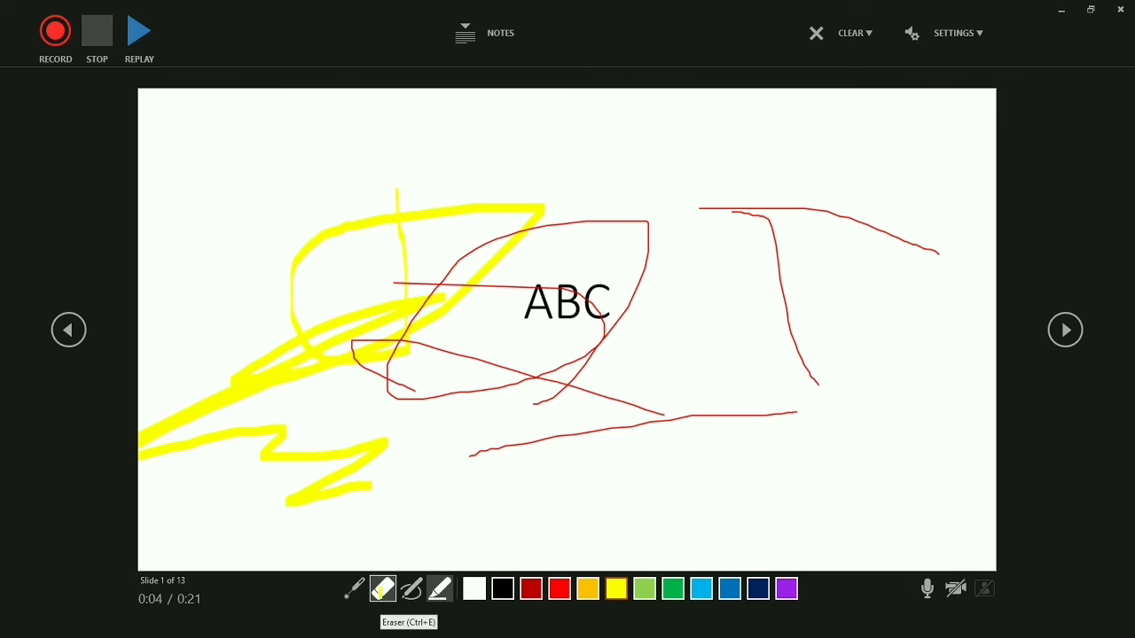
{"action": "mouse_move", "coordinate": [256, 337]}
{"action": "left_mouse_down"}
{"action": "mouse_move", "coordinate": [274, 357]}
{"action": "mouse_move", "coordinate": [884, 155]}
{"action": "mouse_move", "coordinate": [489, 545]}
{"action": "left_mouse_up"}
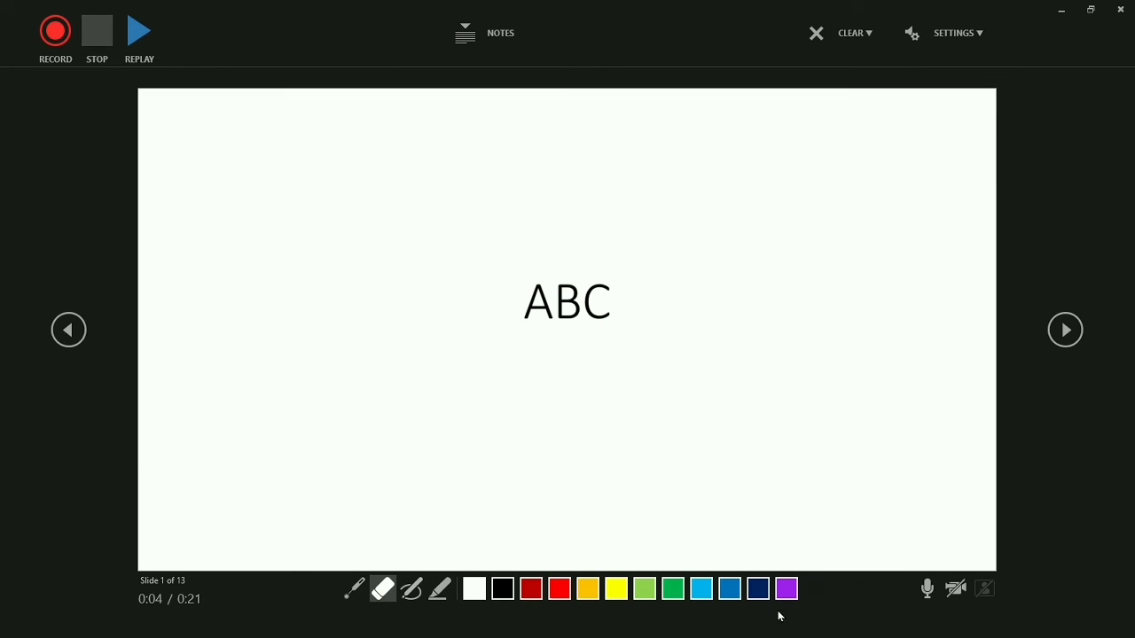
{"action": "key", "text": "ctrl+i"}
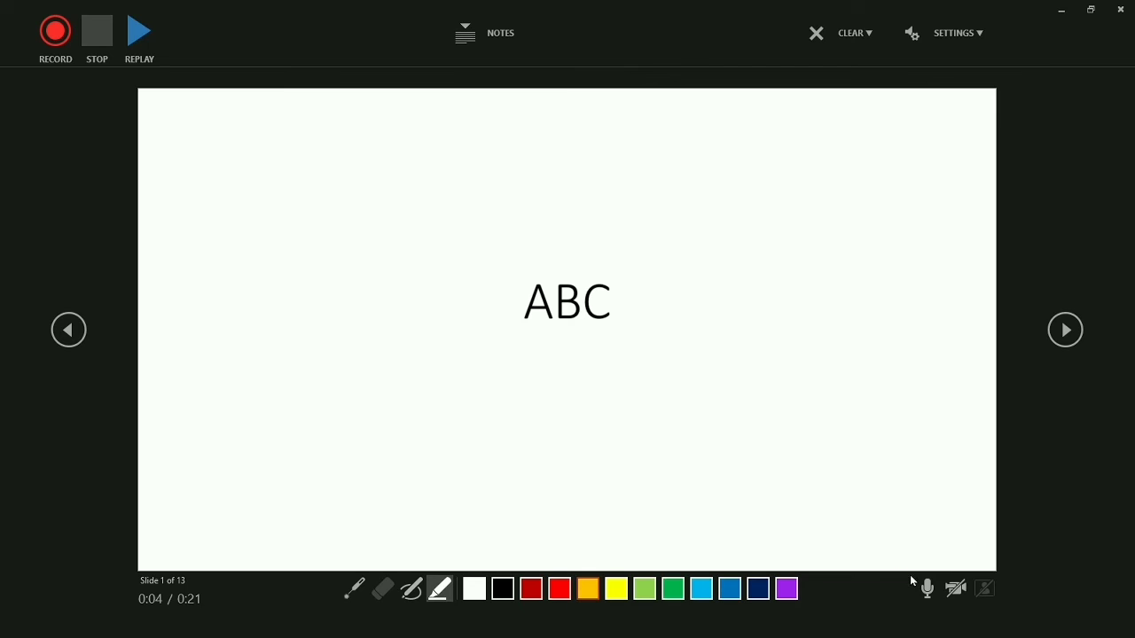
- Turn the camera on and off, drop the highlighter, and close the slide show recorder
{"action": "left_click", "coordinate": [957, 590]}
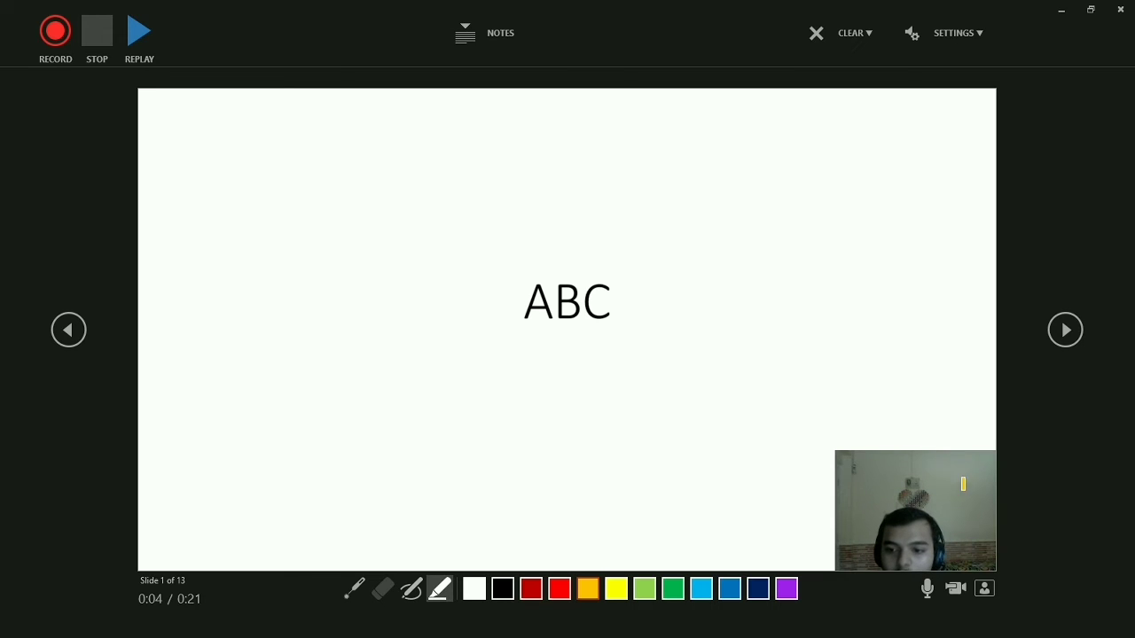
{"action": "left_click", "coordinate": [956, 588]}
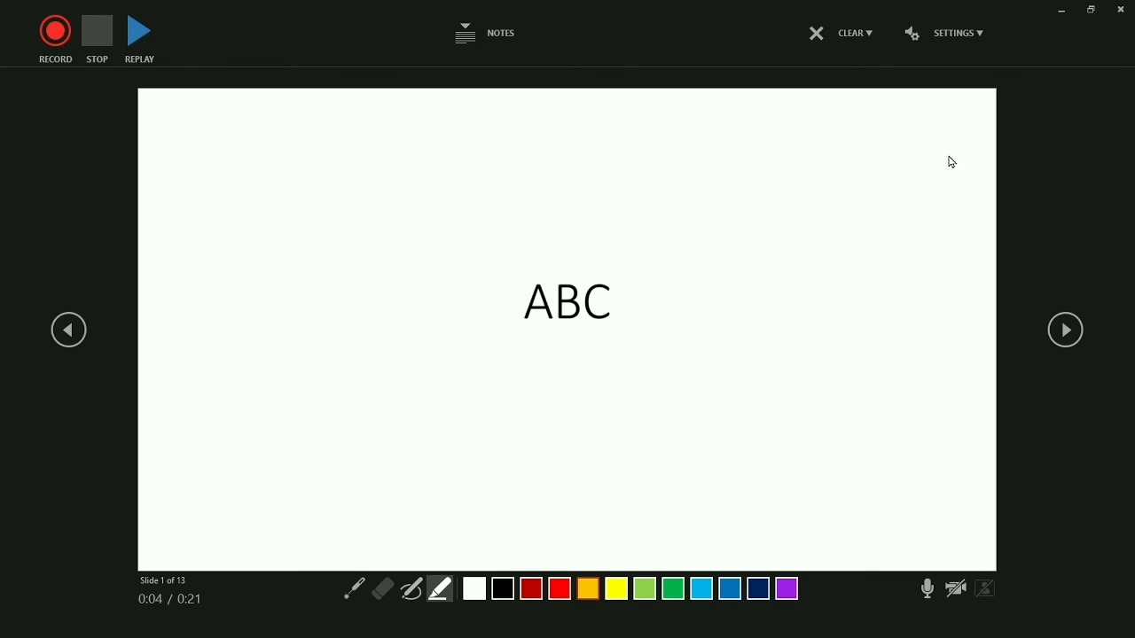
{"action": "key", "text": "Escape"}
{"action": "left_click", "coordinate": [1119, 10]}
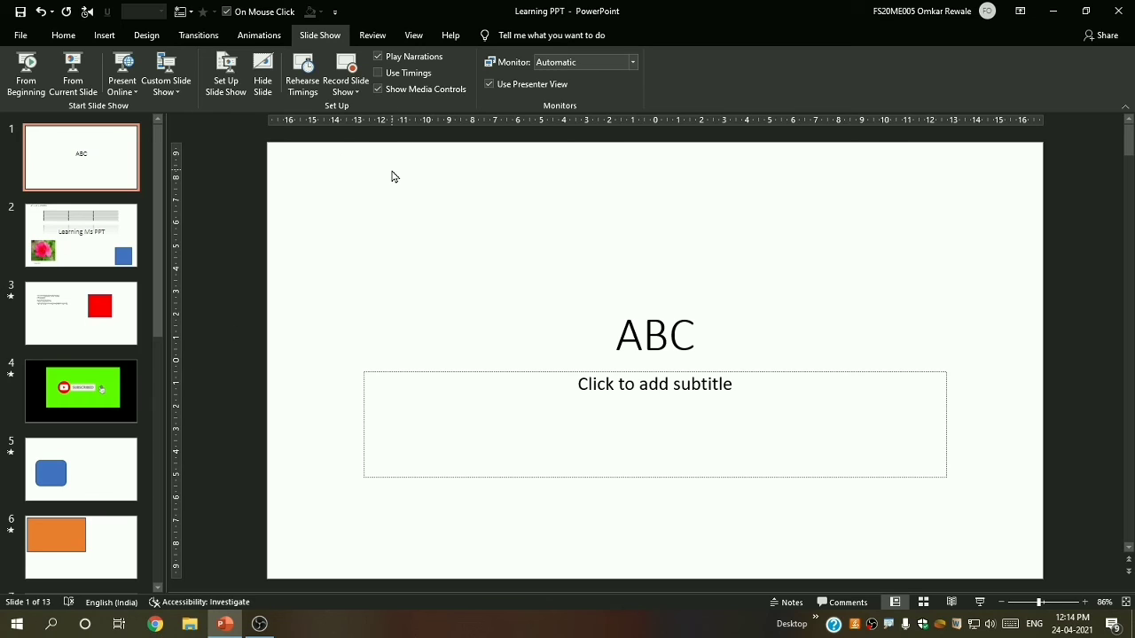
{"action": "left_click", "coordinate": [82, 394]}
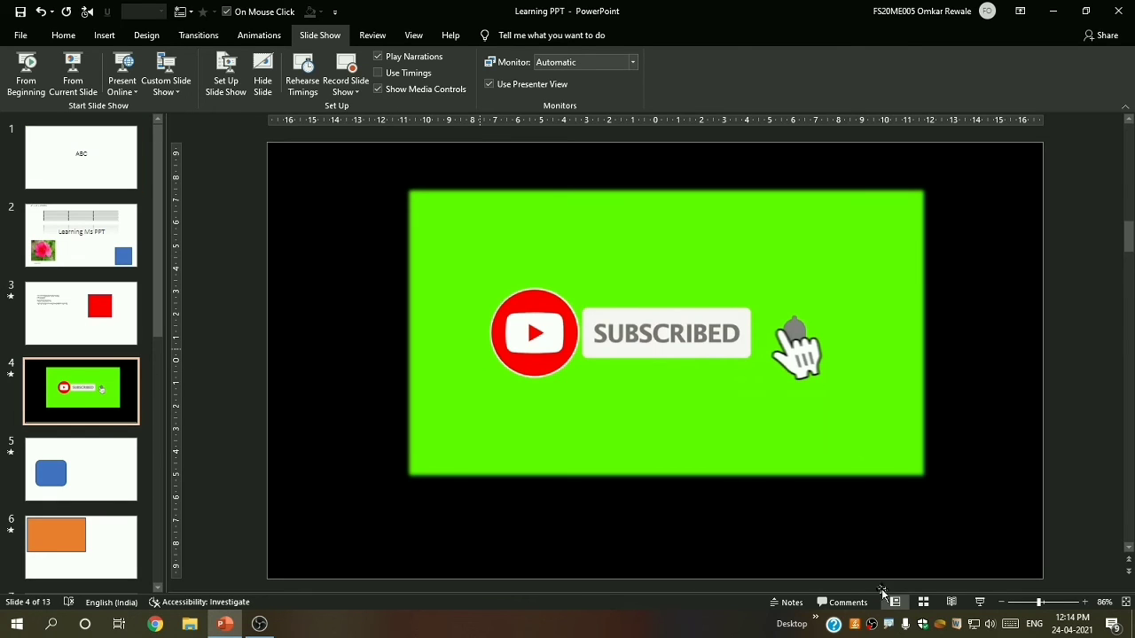
{"action": "left_click", "coordinate": [980, 602]}
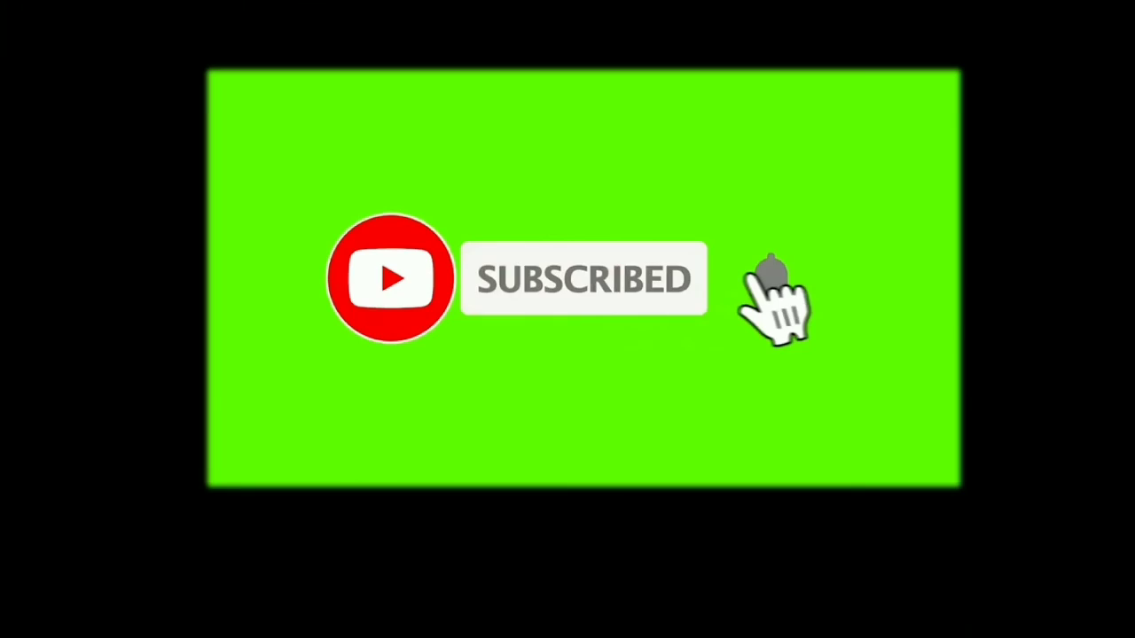
{"action": "mouse_move", "coordinate": [945, 322]}
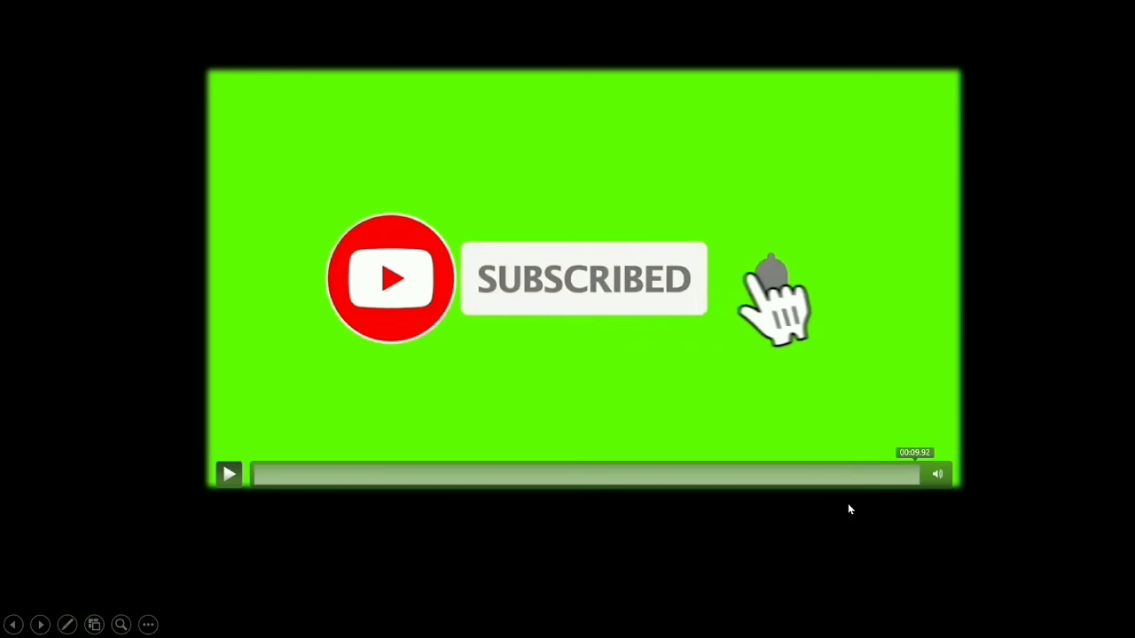
{"action": "key", "text": "Escape"}
{"action": "key", "text": "Home"}
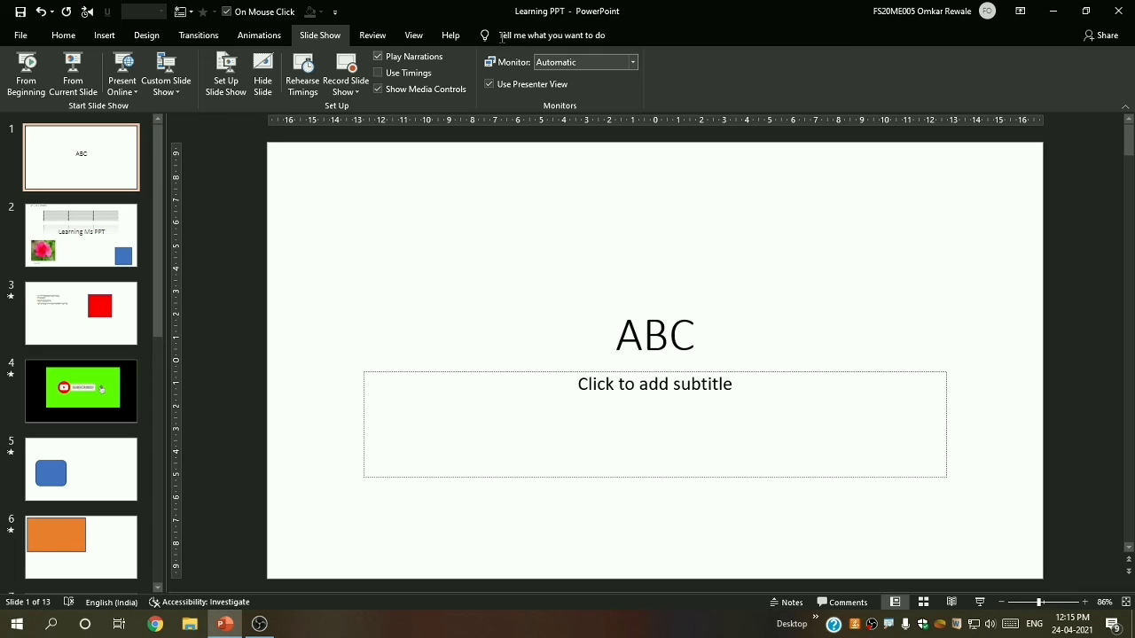
{"action": "left_click", "coordinate": [625, 65]}
{"action": "left_click", "coordinate": [625, 65]}
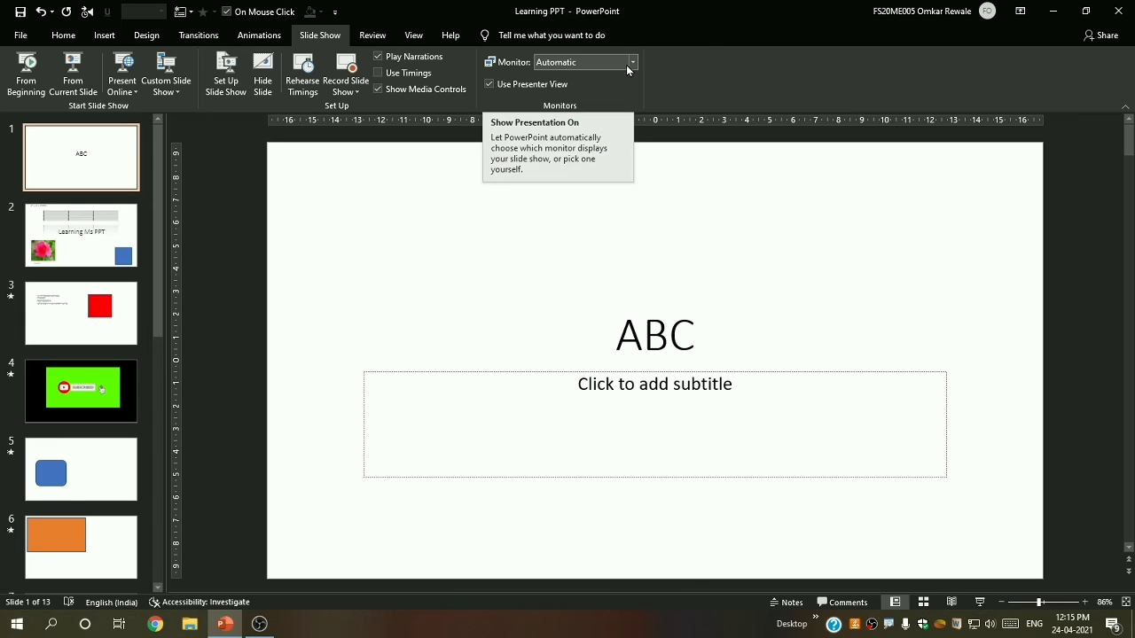
{"action": "left_click", "coordinate": [627, 65]}
{"action": "left_click", "coordinate": [627, 65]}
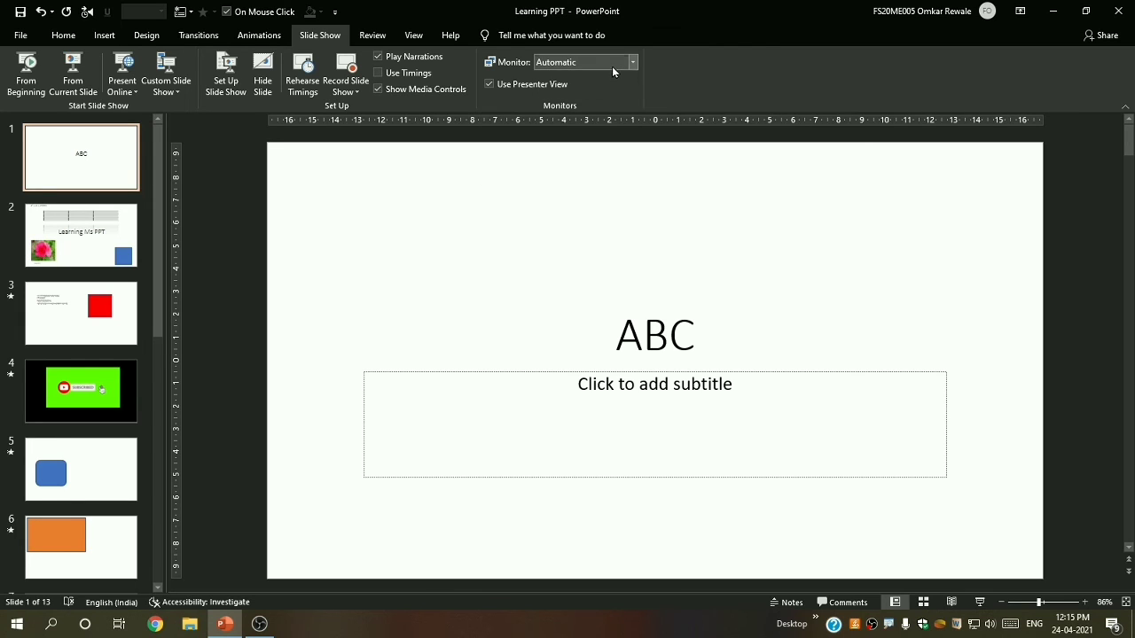
{"action": "left_click", "coordinate": [626, 65]}
{"action": "left_click", "coordinate": [497, 204]}
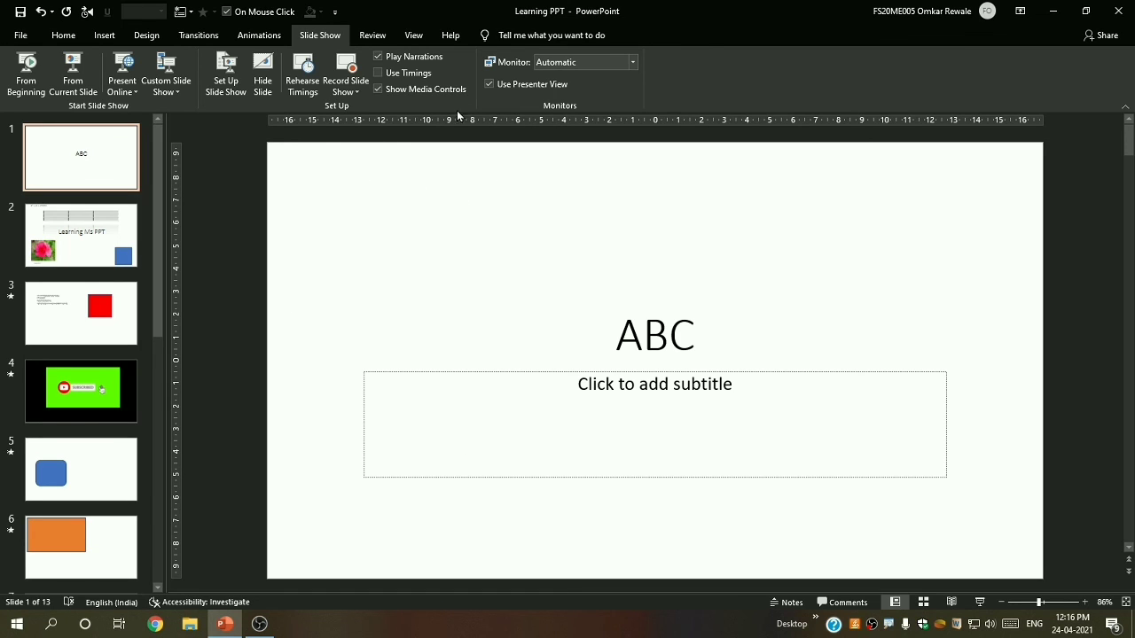
{"action": "left_click", "coordinate": [572, 62]}
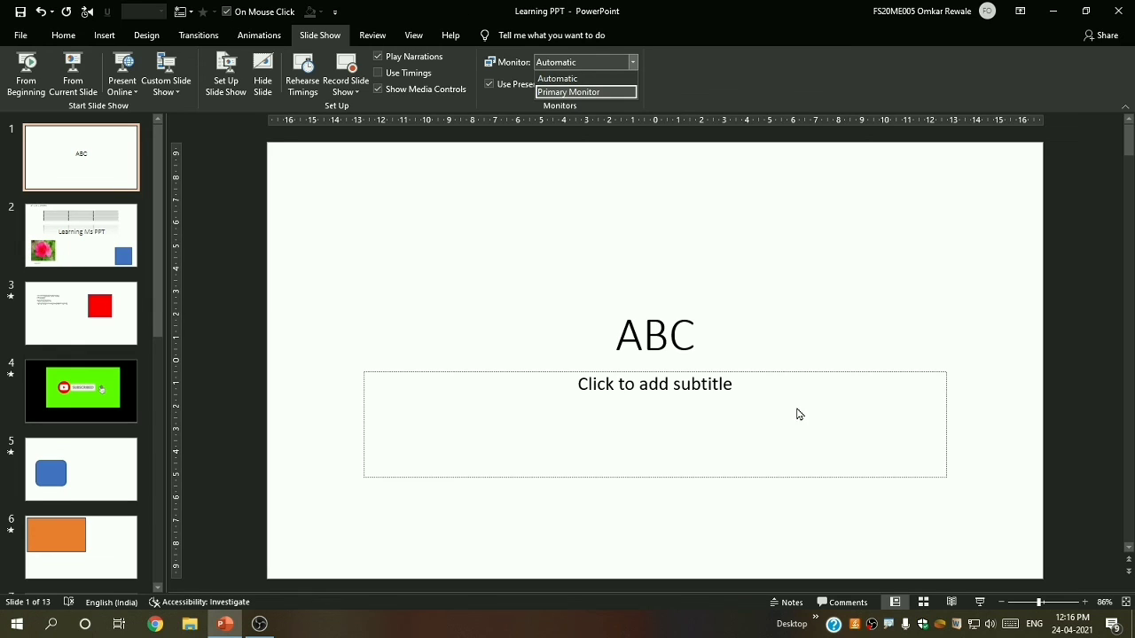
{"action": "left_click", "coordinate": [295, 281]}
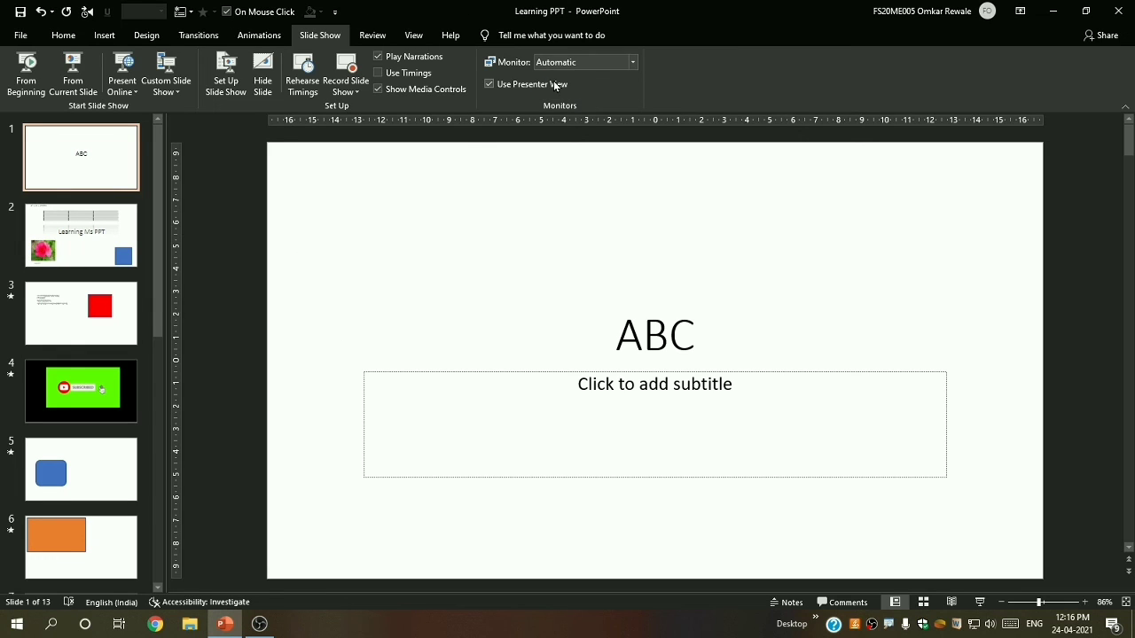